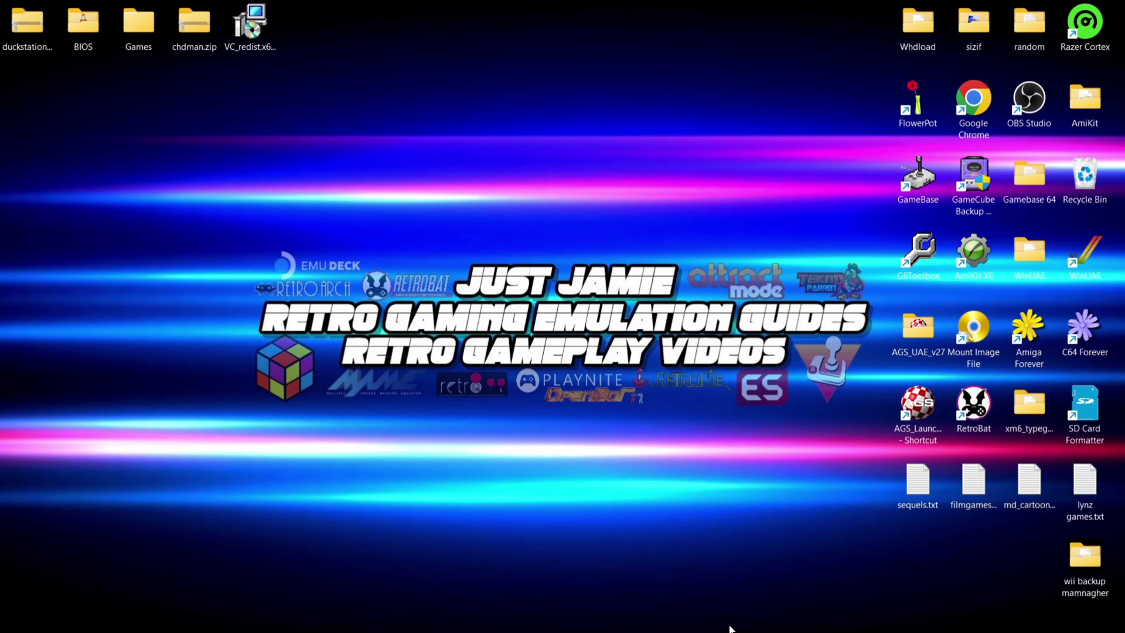
# - Bring up Chrome from the taskbar, showing the duckstation.org site
pyautogui.click(688, 616)
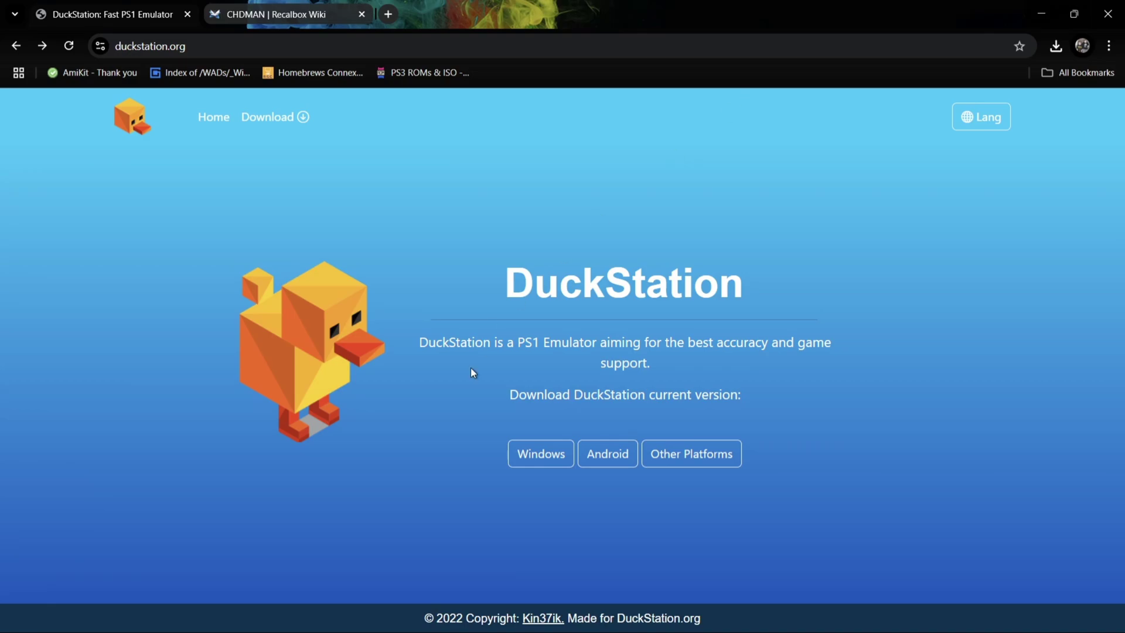
# - From DuckStation's Windows page, download VC++RT and the DuckStation build, then minimize Chrome
pyautogui.click(535, 456)
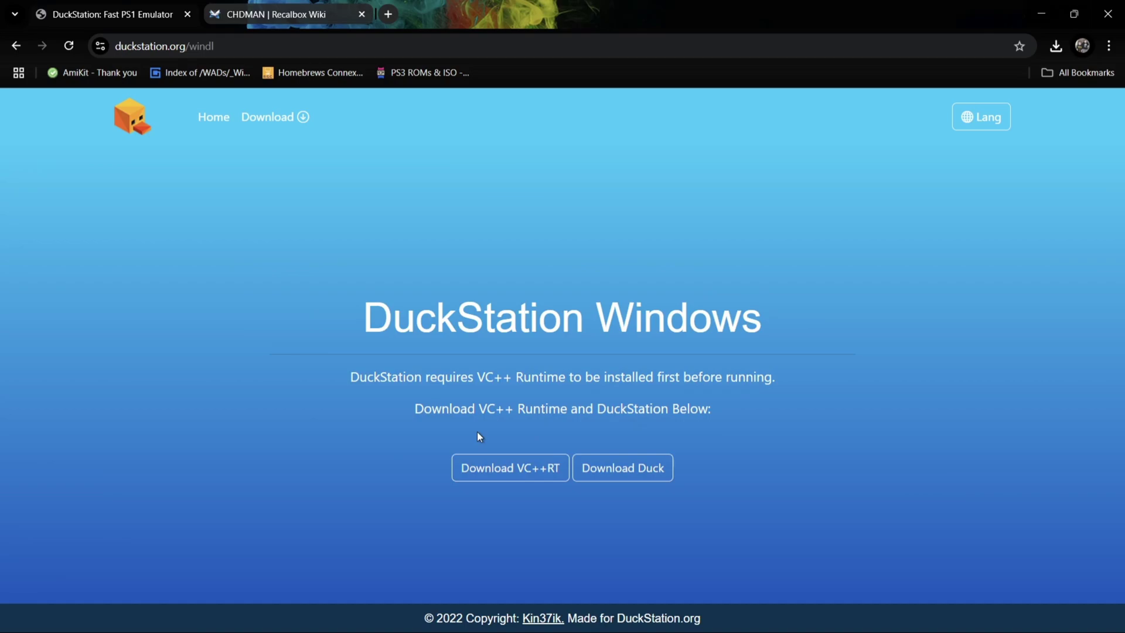
pyautogui.click(515, 471)
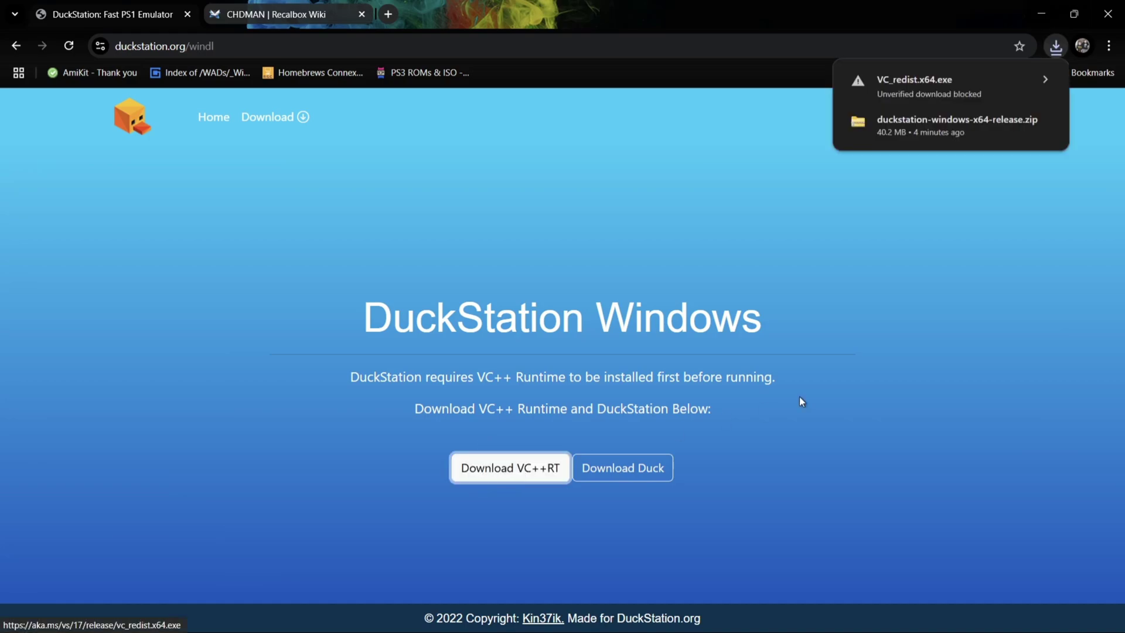
pyautogui.click(654, 478)
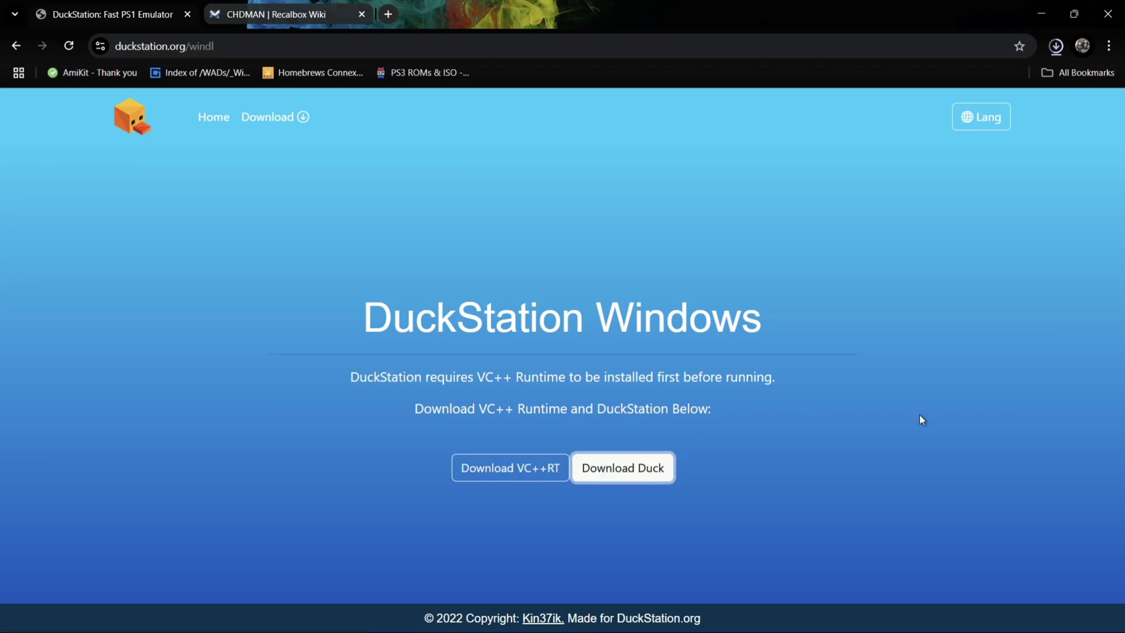
pyautogui.click(335, 7)
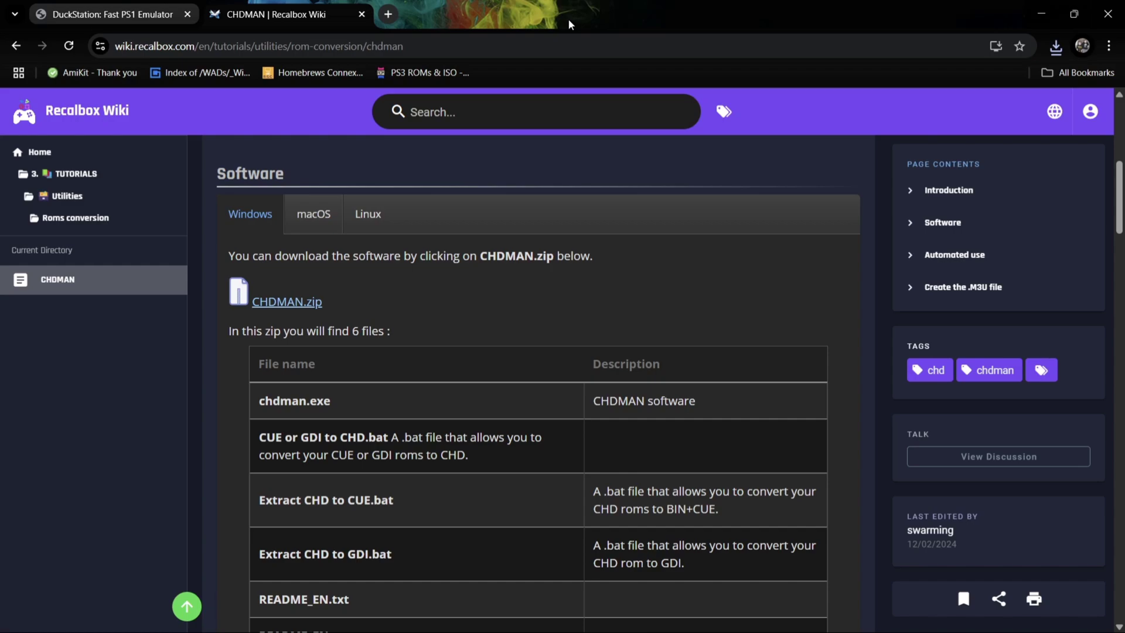
pyautogui.click(1040, 14)
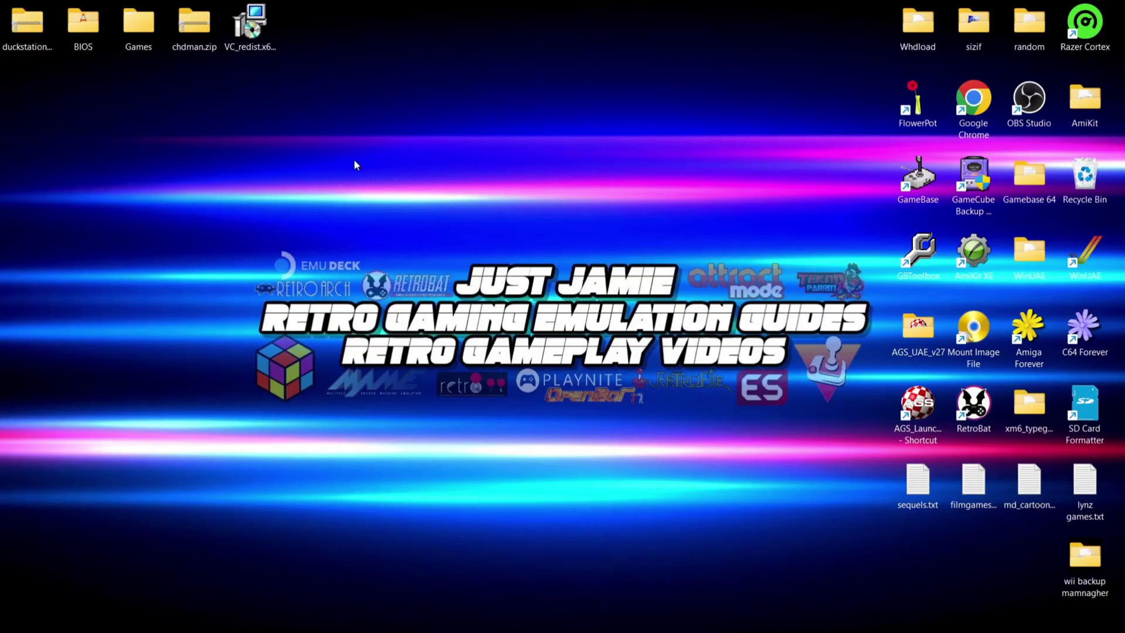
# - Install the Microsoft Visual C++ 2015-2022 x64 Redistributable from VC_redist.x64.exe
pyautogui.moveTo(262, 29)
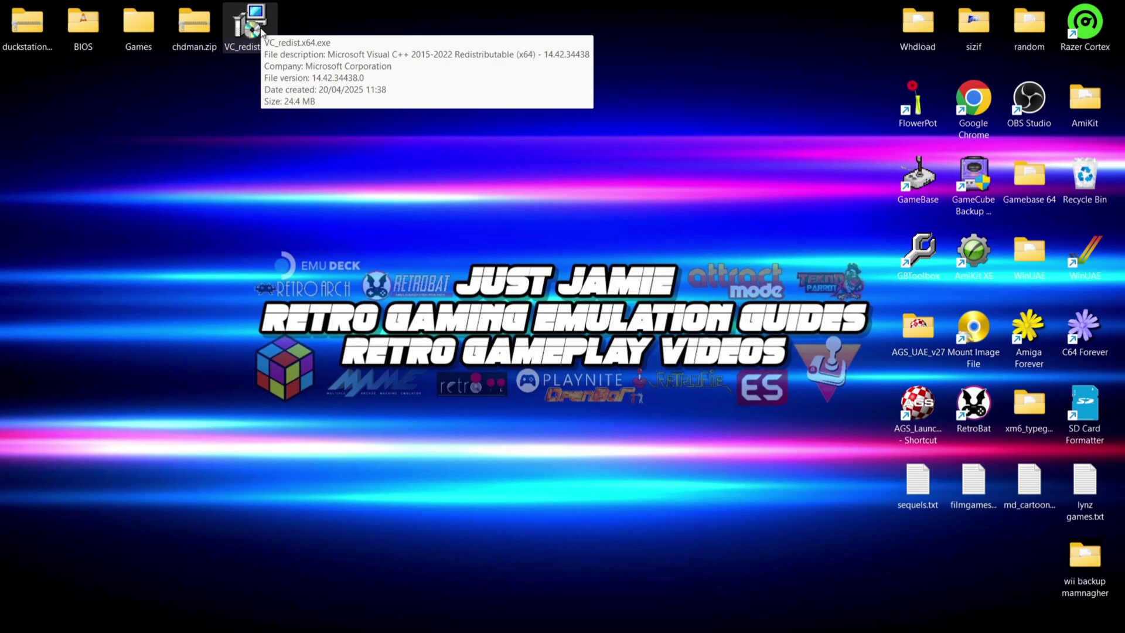
pyautogui.doubleClick(258, 27)
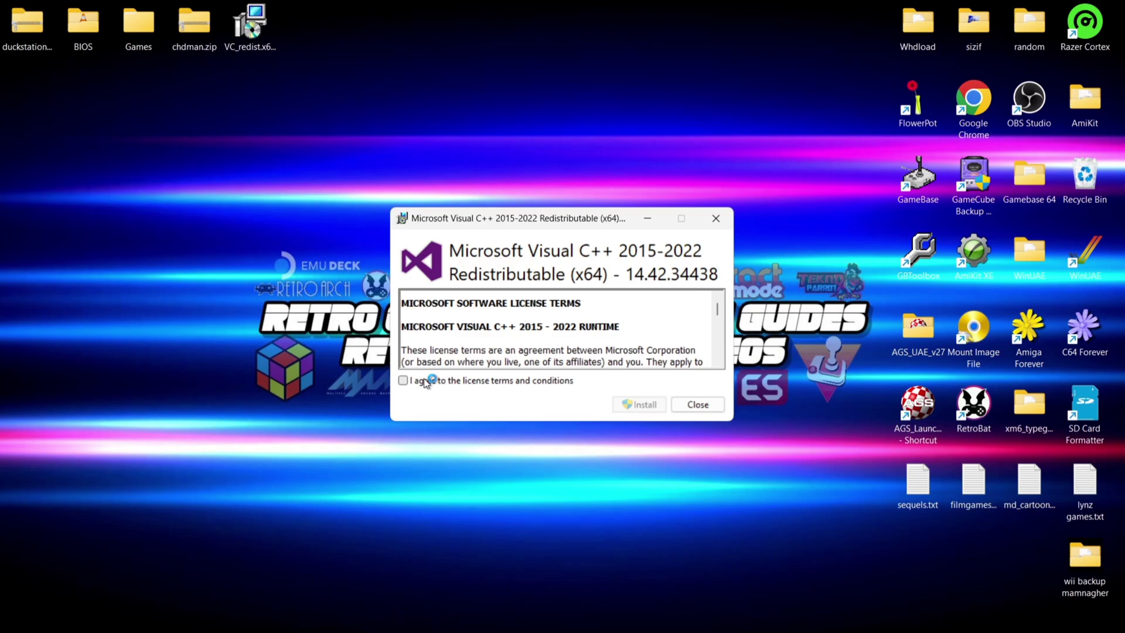
pyautogui.click(426, 381)
pyautogui.click(627, 404)
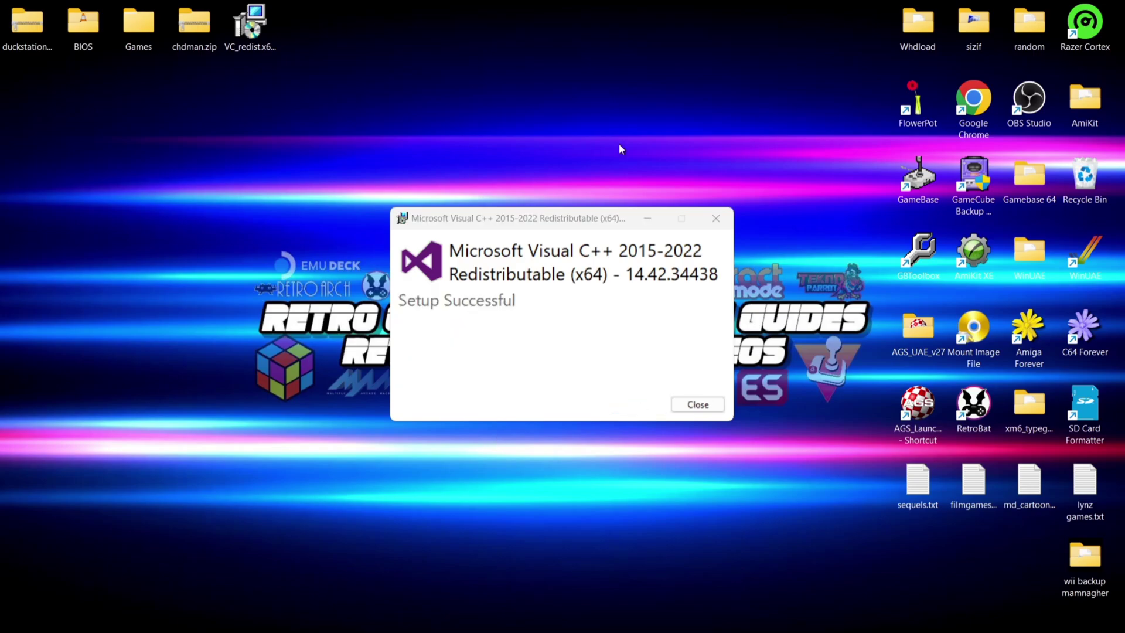
pyautogui.click(696, 403)
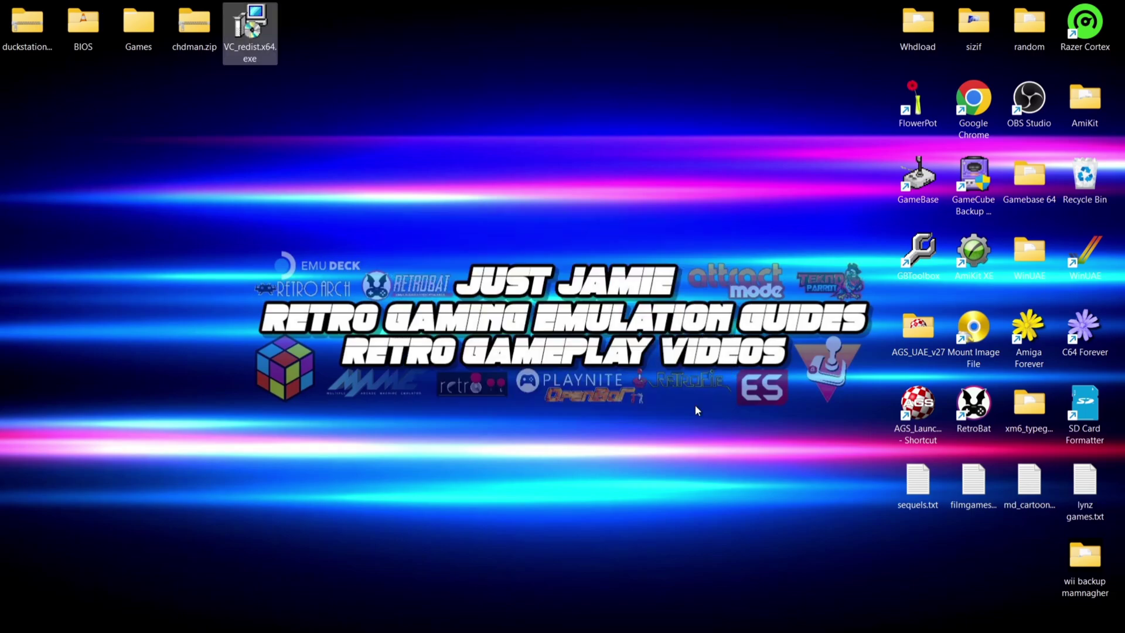
# - Delete the VC_redist.x64.exe installer from the desktop
pyautogui.click(287, 99)
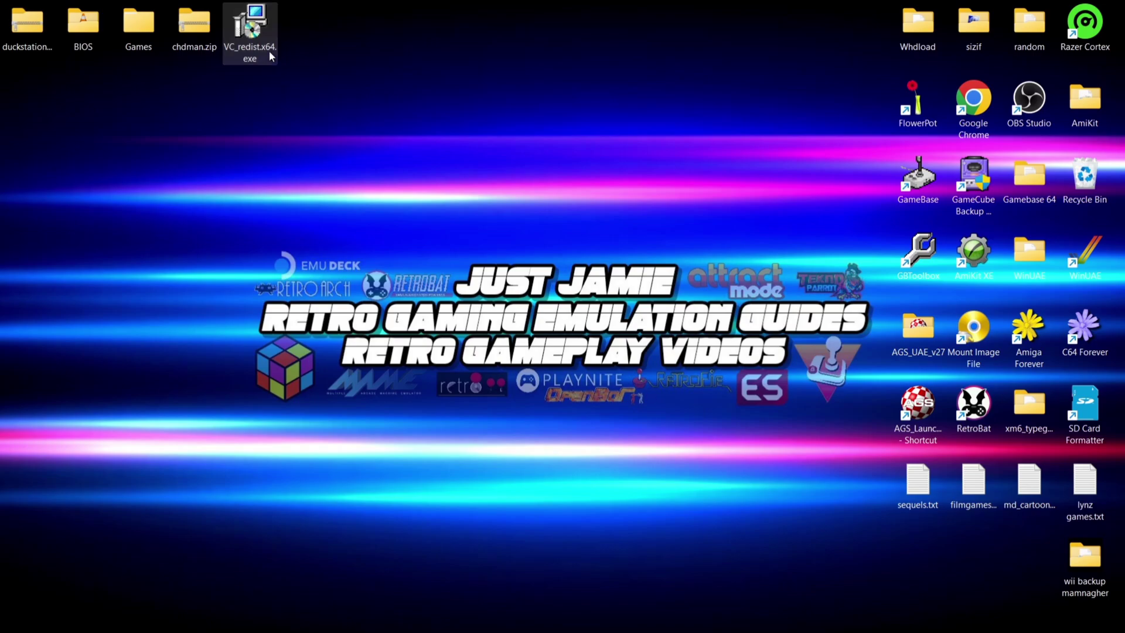
pyautogui.rightClick(253, 32)
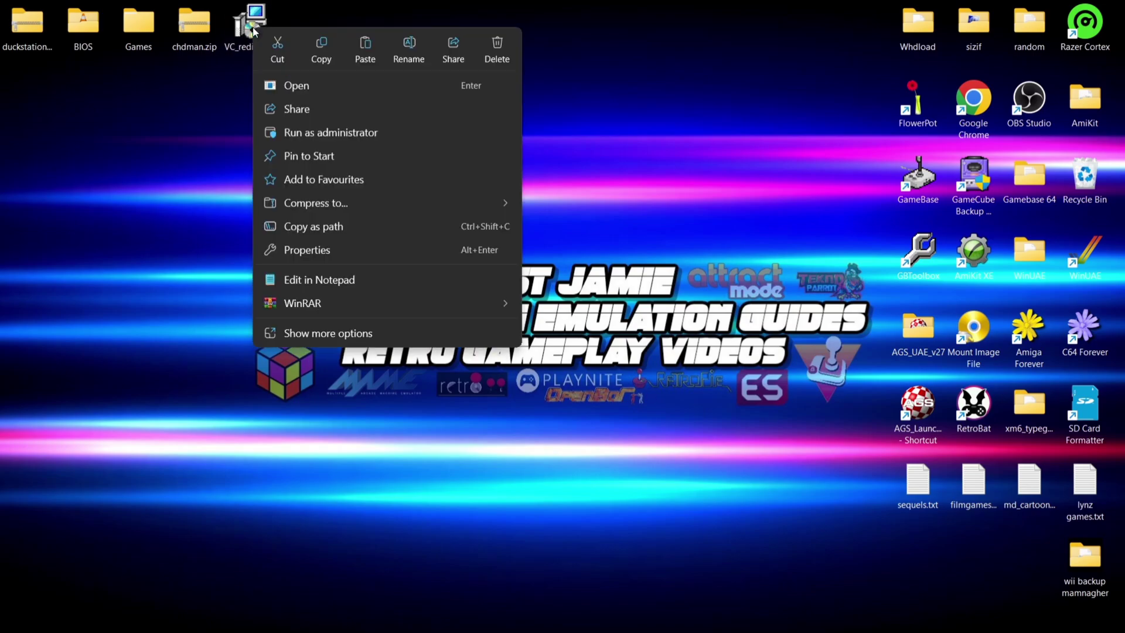
pyautogui.click(492, 47)
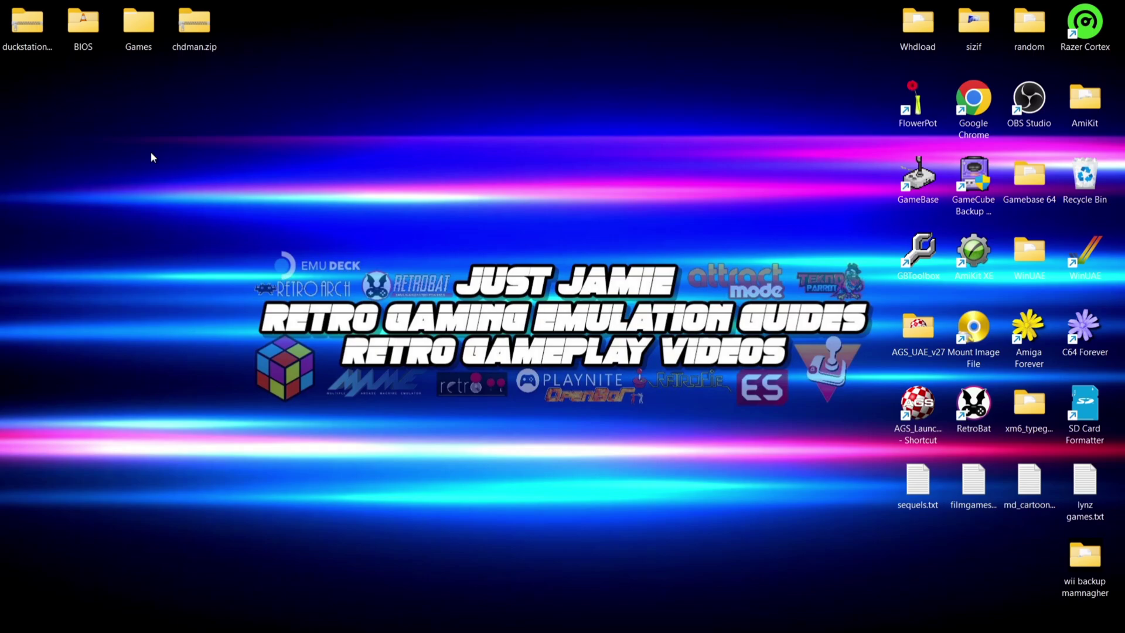
# - Open the duckstation-windows-x64-release zip and create a desktop folder named Duckstation
pyautogui.moveTo(33, 27); pyautogui.dragTo(529, 110)
pyautogui.doubleClick(527, 107)
pyautogui.moveTo(353, 3); pyautogui.dragTo(643, 23)
pyautogui.rightClick(123, 192)
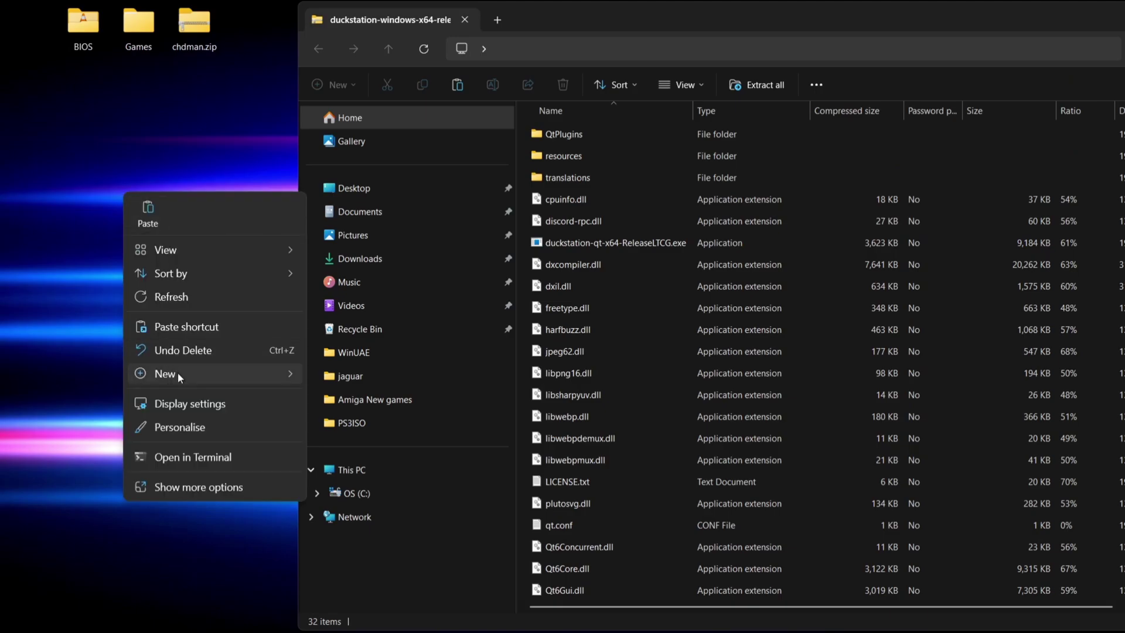
pyautogui.moveTo(177, 372)
pyautogui.click(338, 378)
pyautogui.write('Duckstation')
pyautogui.press('Return')
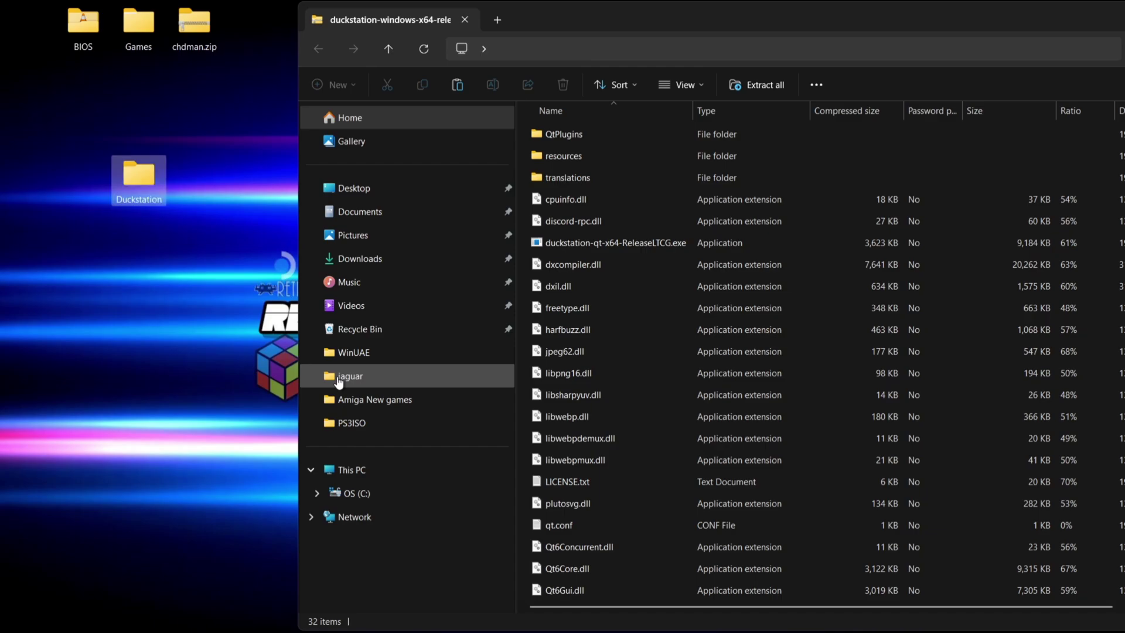
# - Copy all 32 items from the zip into the Duckstation folder
pyautogui.click(719, 289)
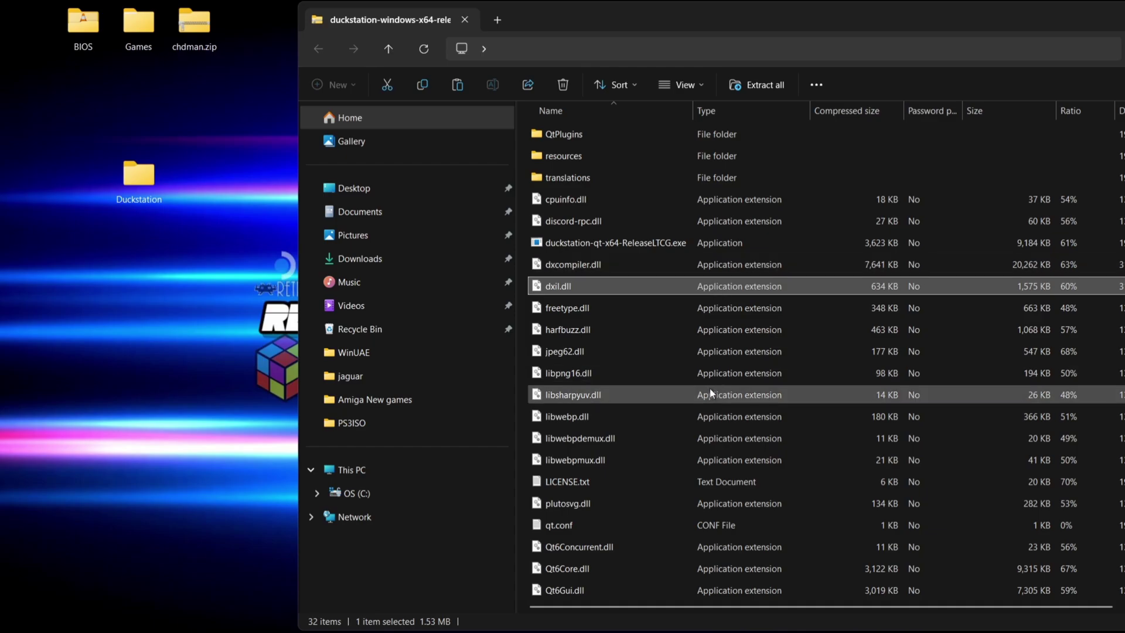
pyautogui.hotkey('ctrl', 'a')
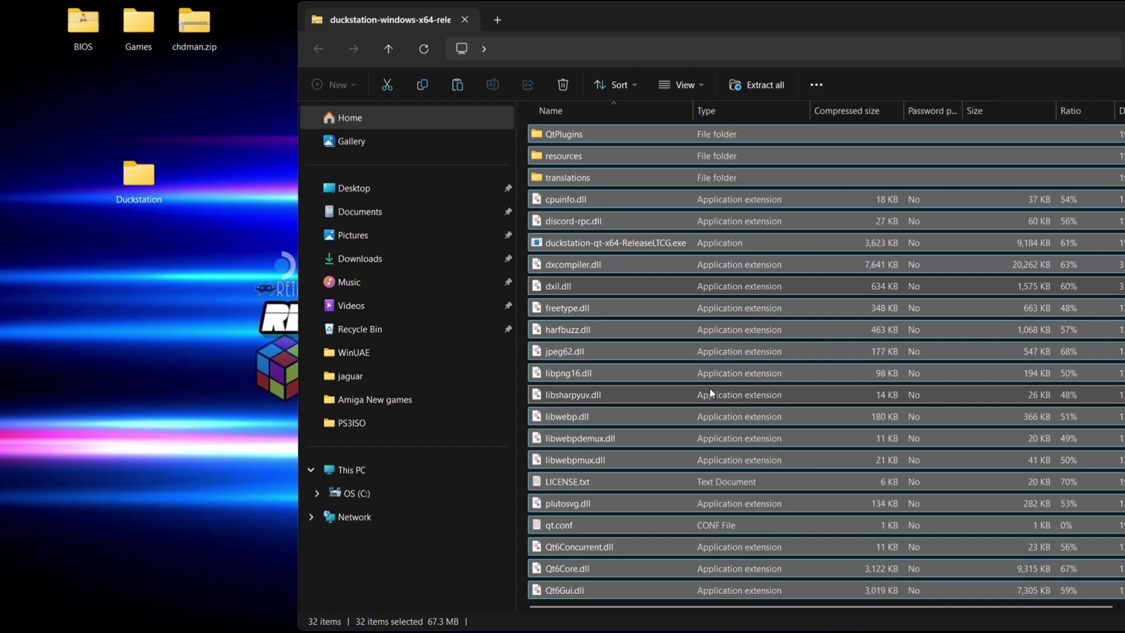
pyautogui.moveTo(575, 157); pyautogui.dragTo(128, 177)
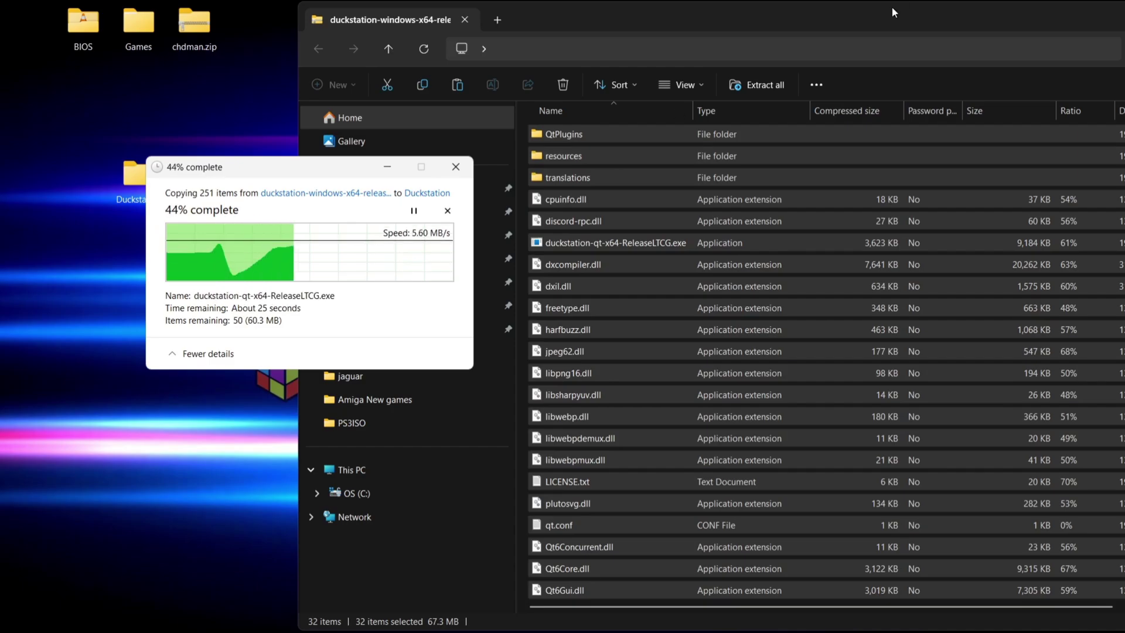
# - Close the zip window, delete the release zip, and open the Duckstation folder
pyautogui.moveTo(887, 12); pyautogui.dragTo(915, 49)
pyautogui.click(931, 46)
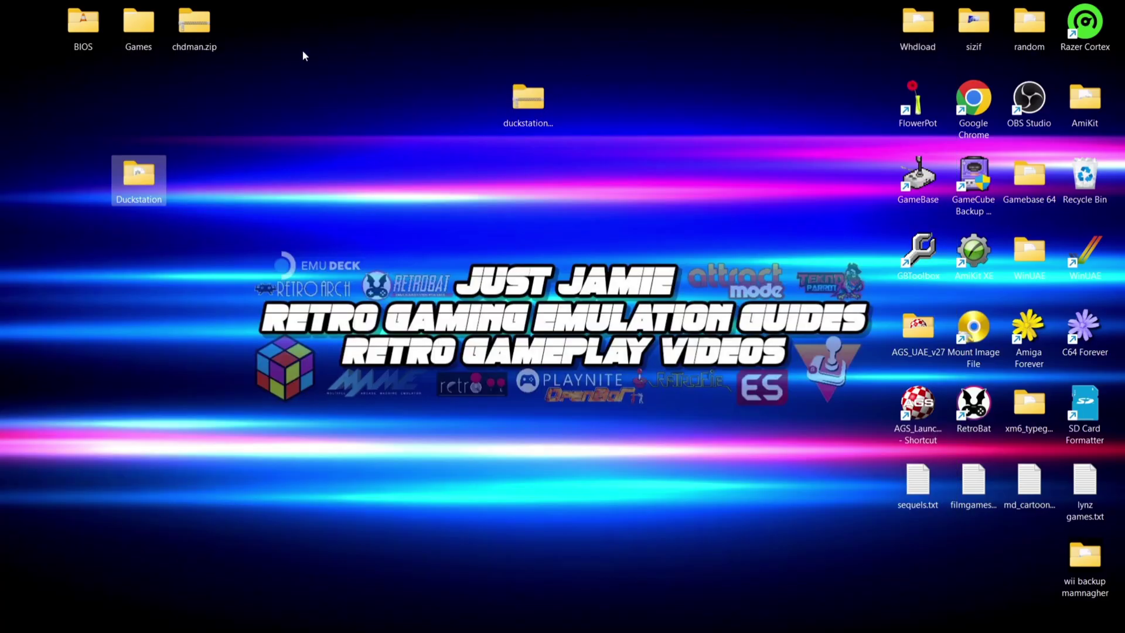
pyautogui.rightClick(531, 97)
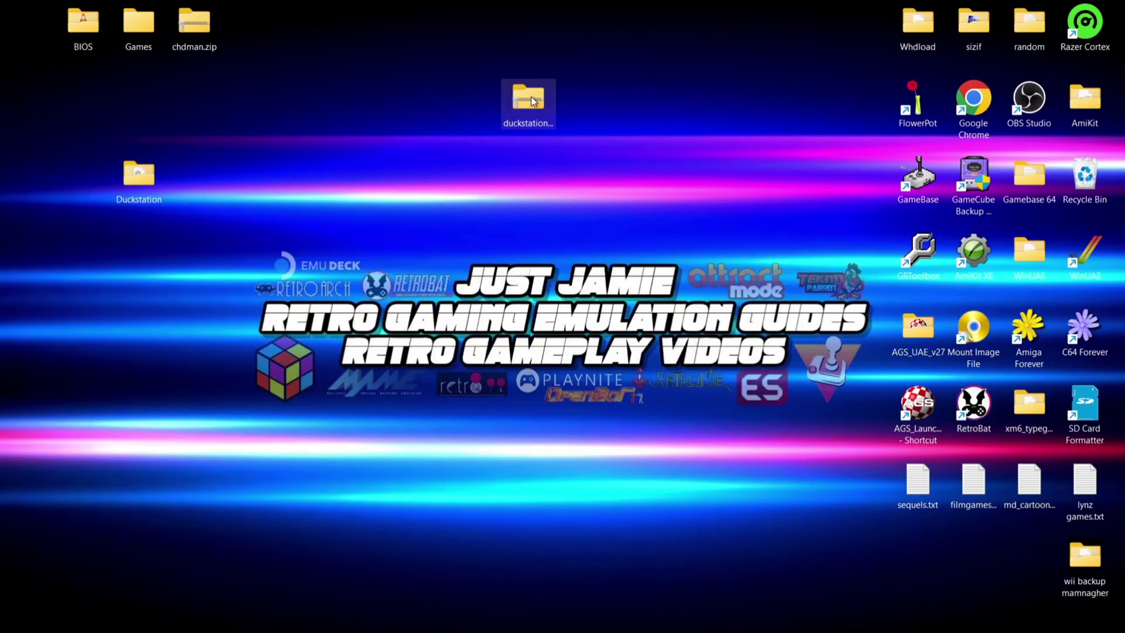
pyautogui.click(775, 115)
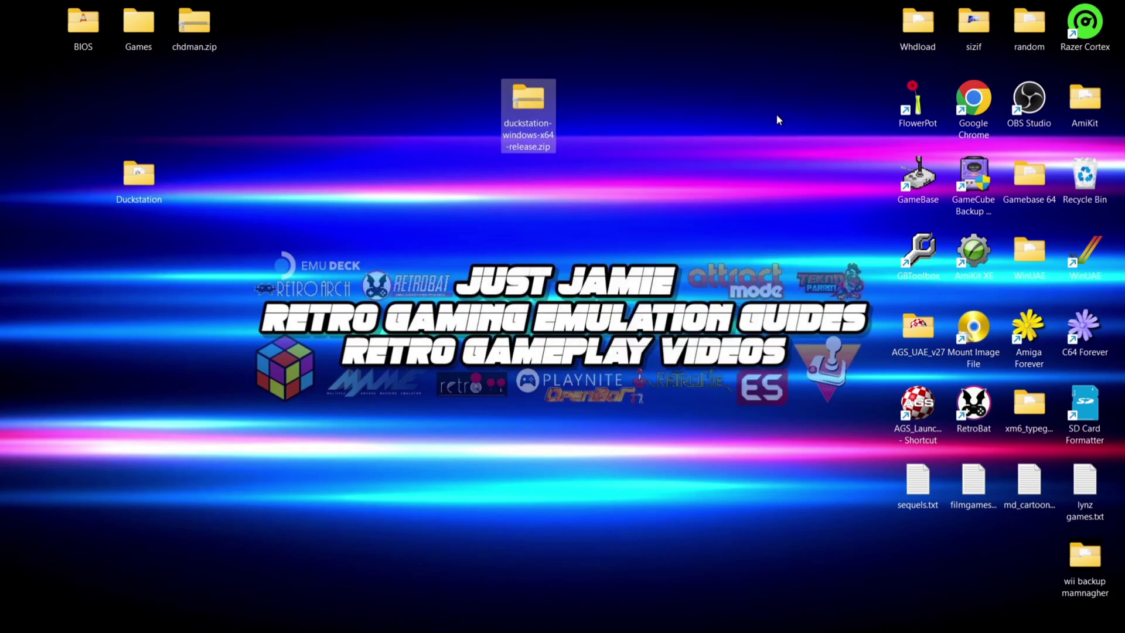
pyautogui.doubleClick(146, 183)
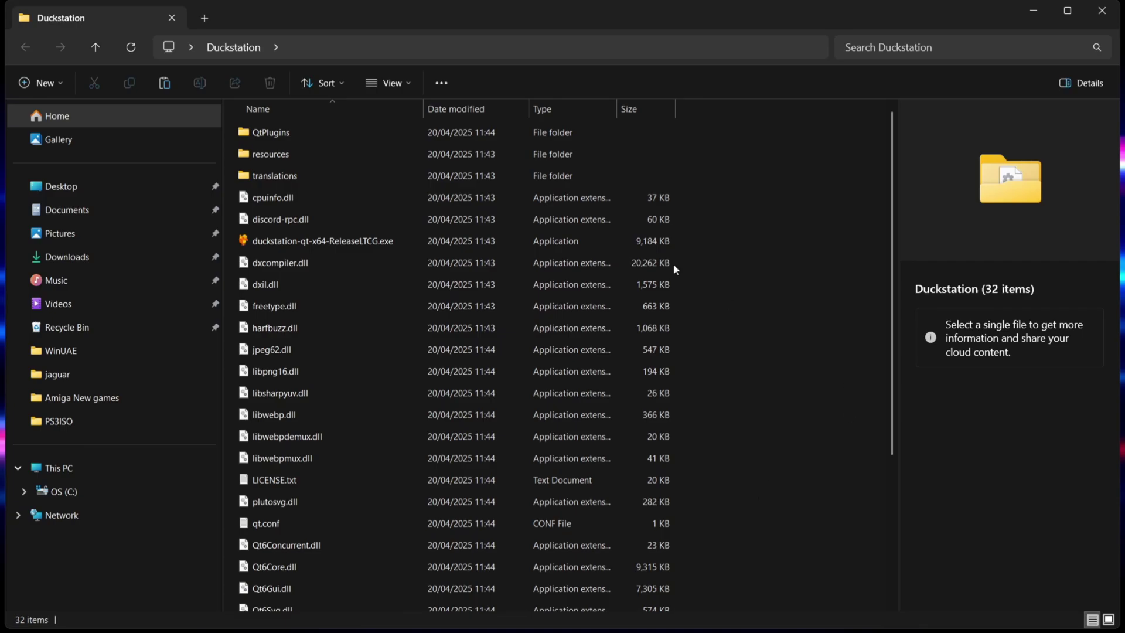
# - Check the BIOS folder and move it into the Duckstation folder
pyautogui.moveTo(318, 17); pyautogui.dragTo(681, 32)
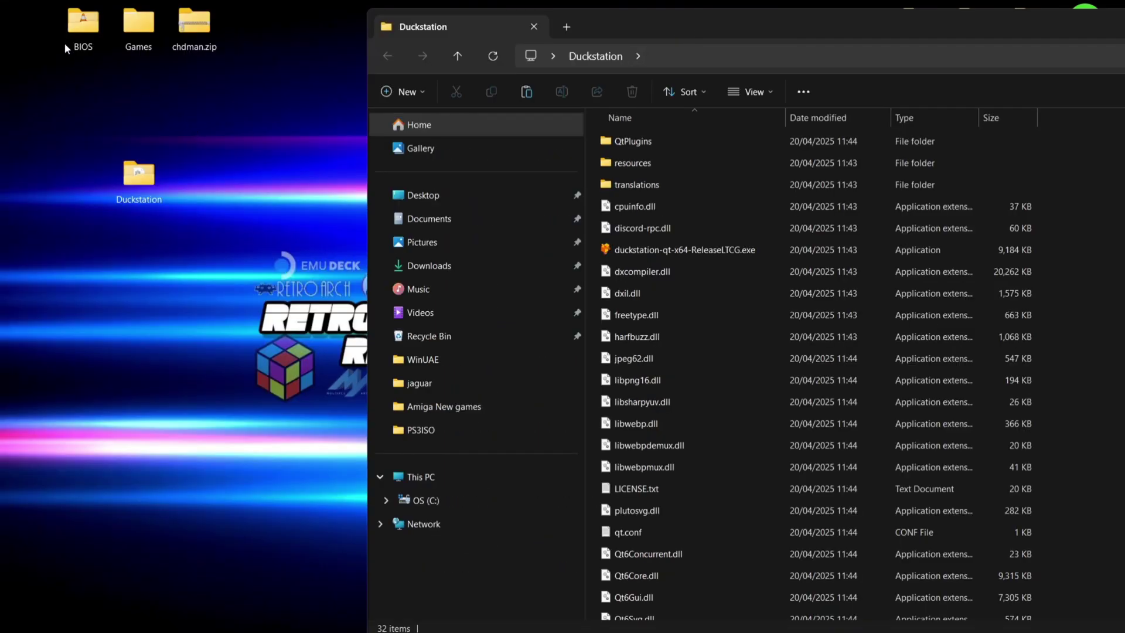
pyautogui.doubleClick(82, 26)
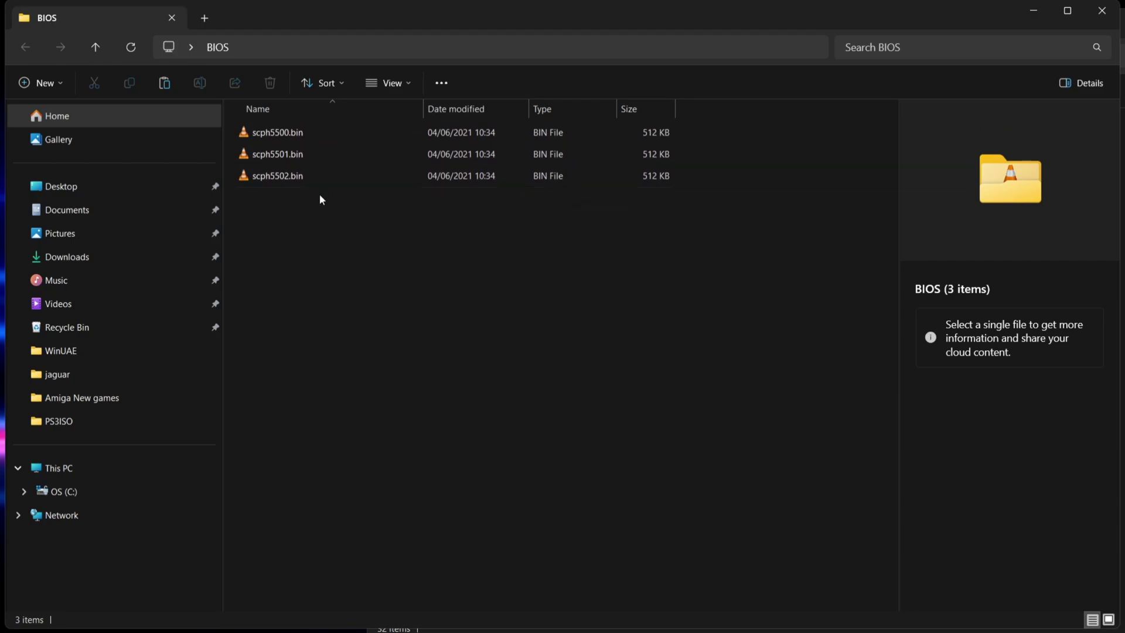
pyautogui.click(1101, 10)
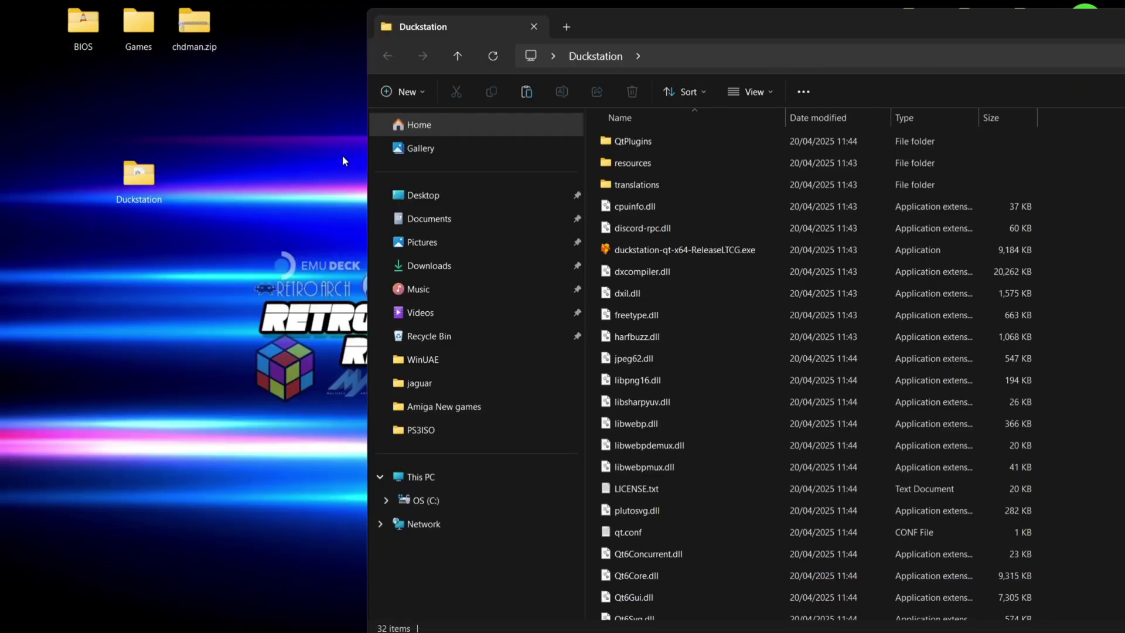
pyautogui.moveTo(77, 31); pyautogui.dragTo(590, 282)
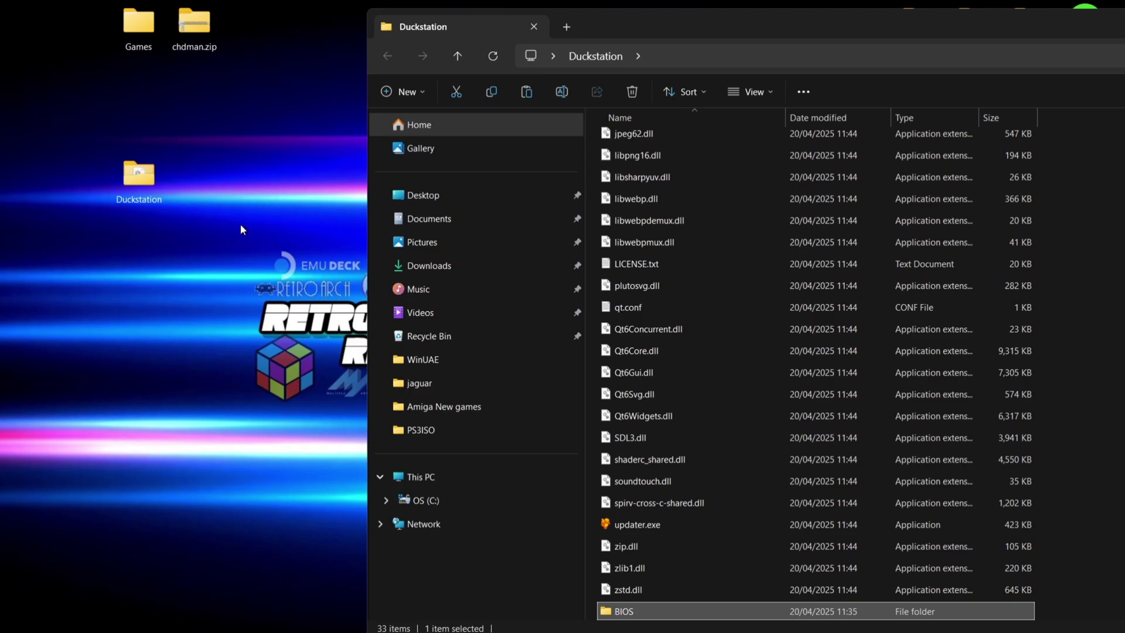
# - Inspect the Parodius (Europe) and Rayman (Europe) (En,Fr,De) folders inside Games
pyautogui.doubleClick(143, 34)
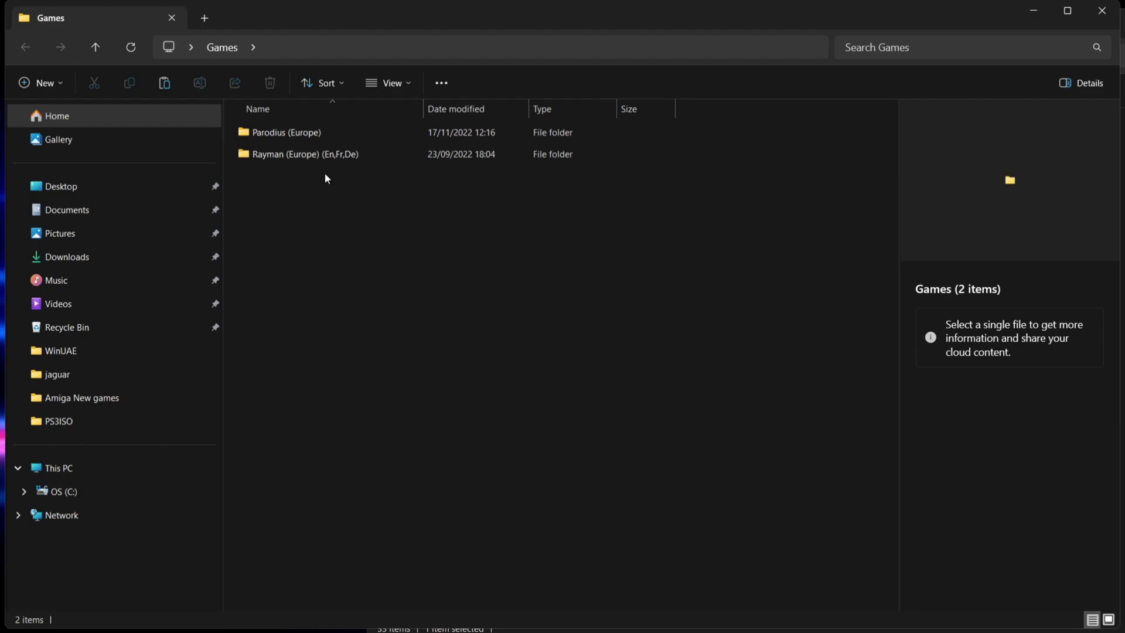
pyautogui.doubleClick(289, 132)
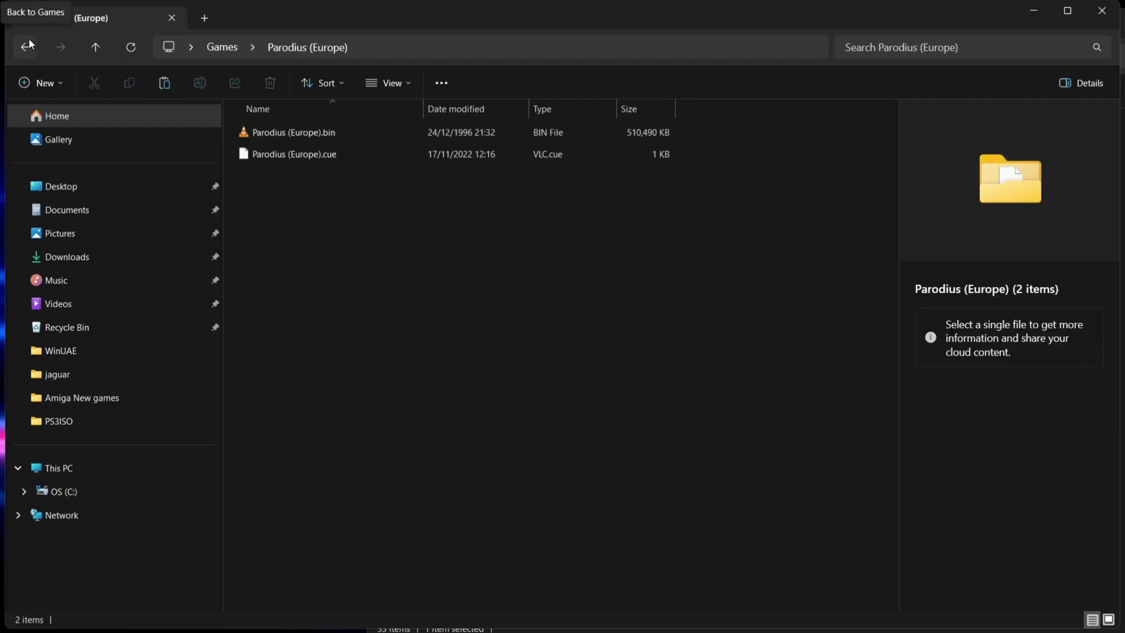
pyautogui.click(26, 46)
pyautogui.doubleClick(294, 154)
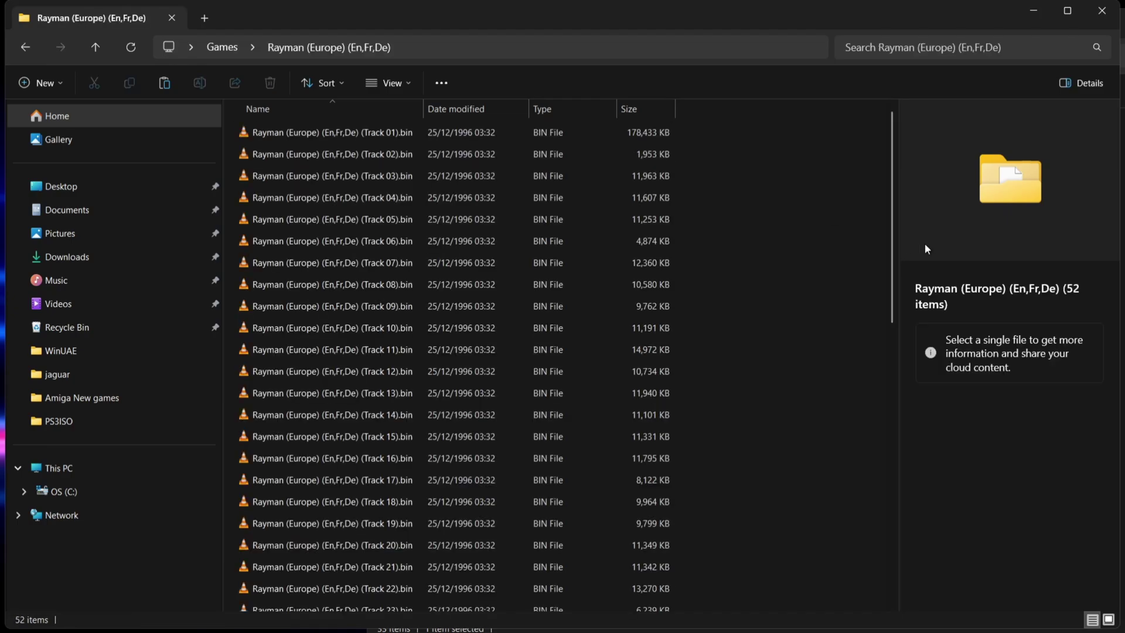
pyautogui.moveTo(895, 239); pyautogui.dragTo(922, 76)
pyautogui.click(25, 48)
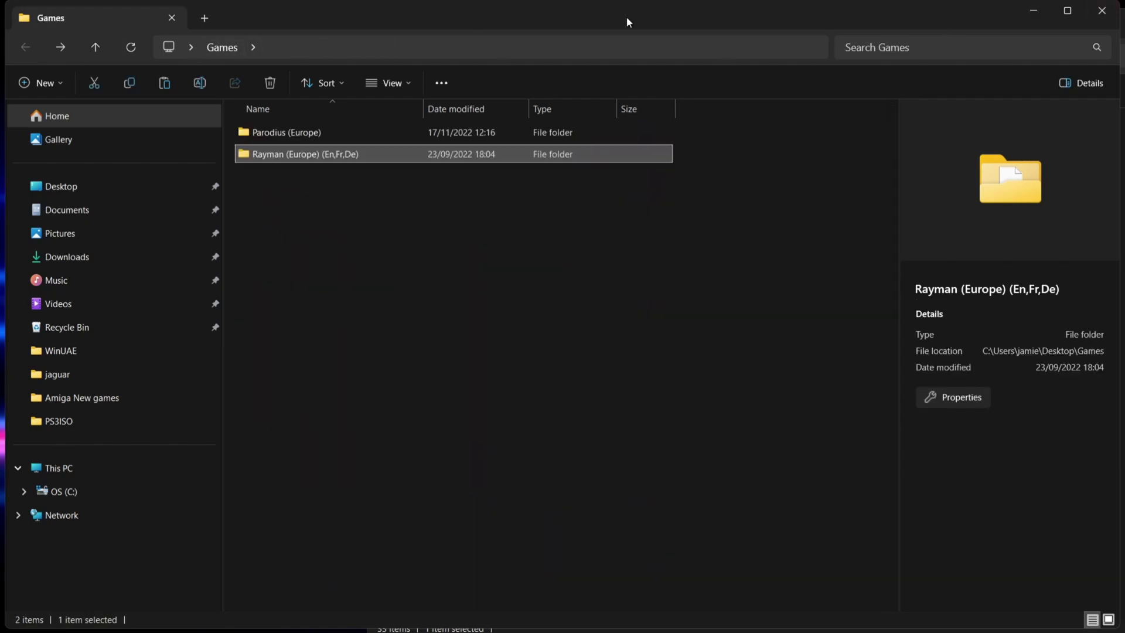
# - Close the Games and Duckstation windows, then open chdman.zip
pyautogui.click(1101, 10)
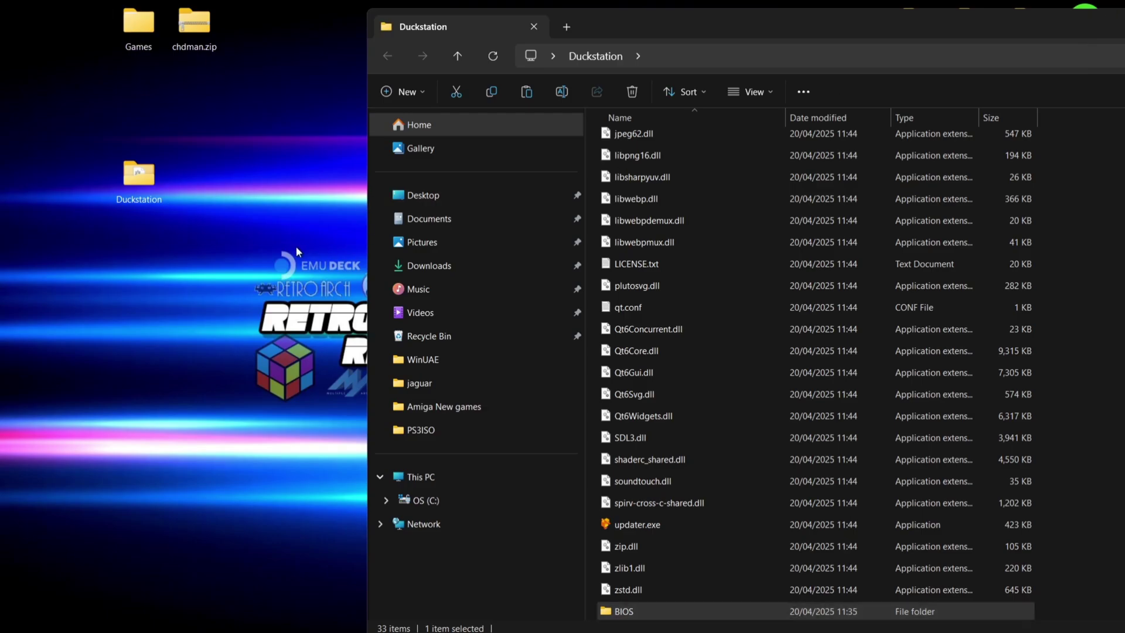
pyautogui.moveTo(1078, 26); pyautogui.dragTo(850, 65)
pyautogui.click(1001, 68)
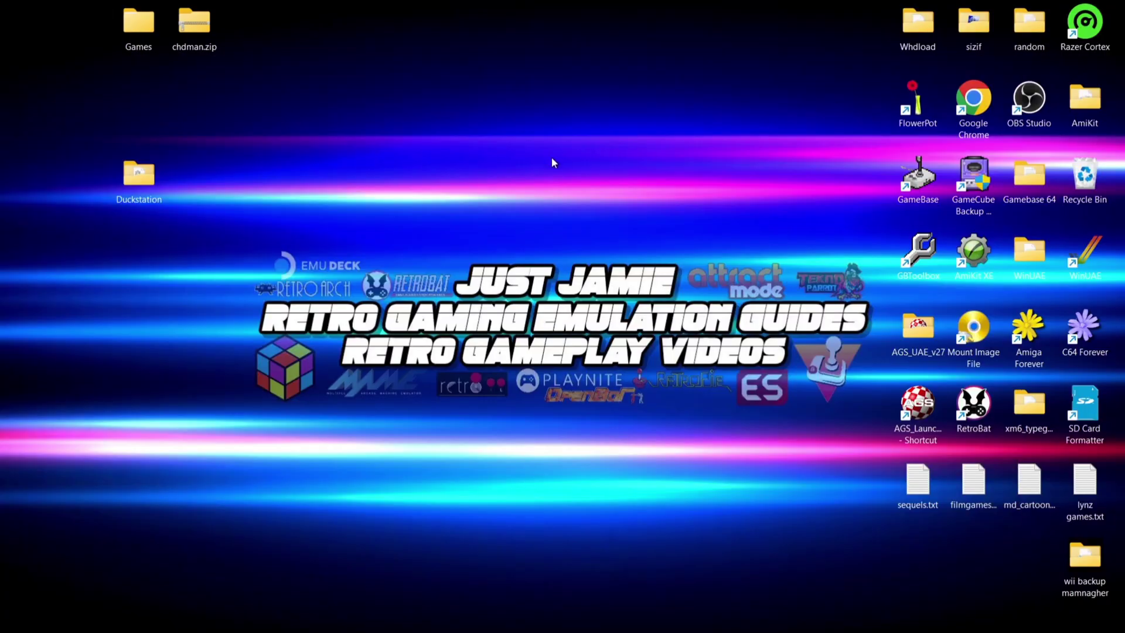
pyautogui.doubleClick(195, 35)
# - Place the chdman.zip window beside the Games > Parodius (Europe) folder
pyautogui.moveTo(264, 17); pyautogui.dragTo(919, 32)
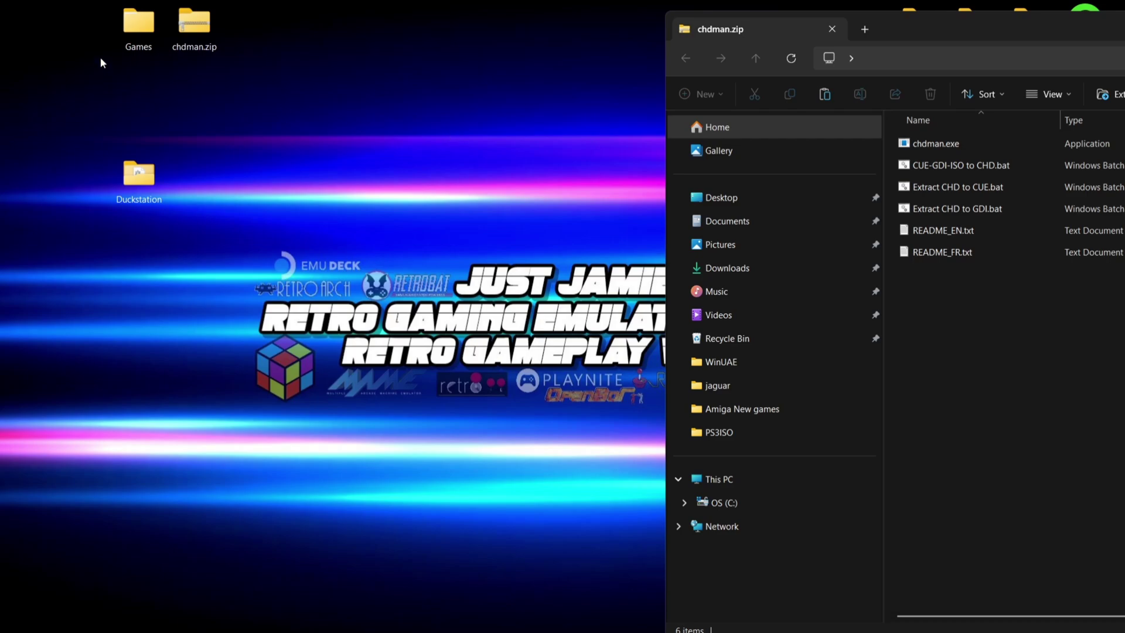
pyautogui.doubleClick(130, 34)
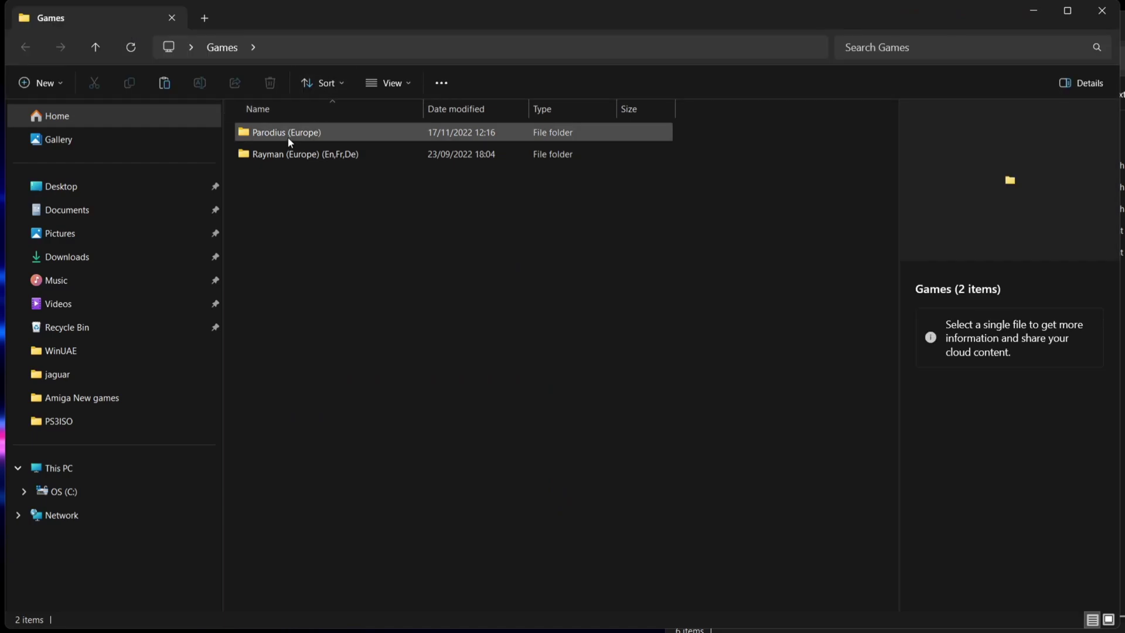
pyautogui.doubleClick(277, 135)
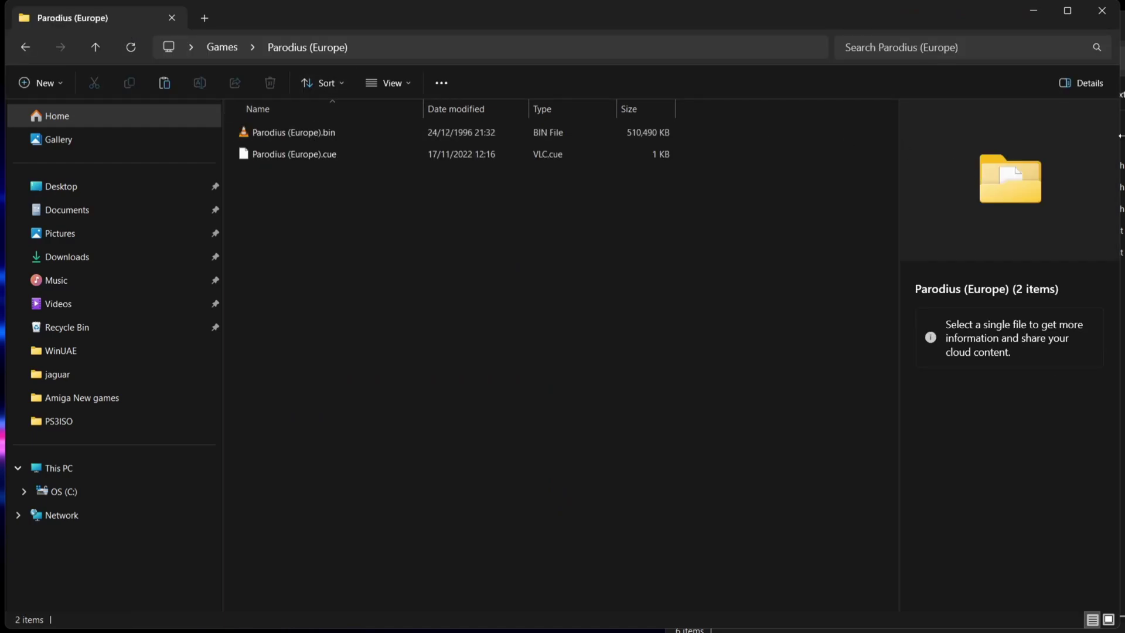
pyautogui.moveTo(1119, 142); pyautogui.dragTo(583, 252)
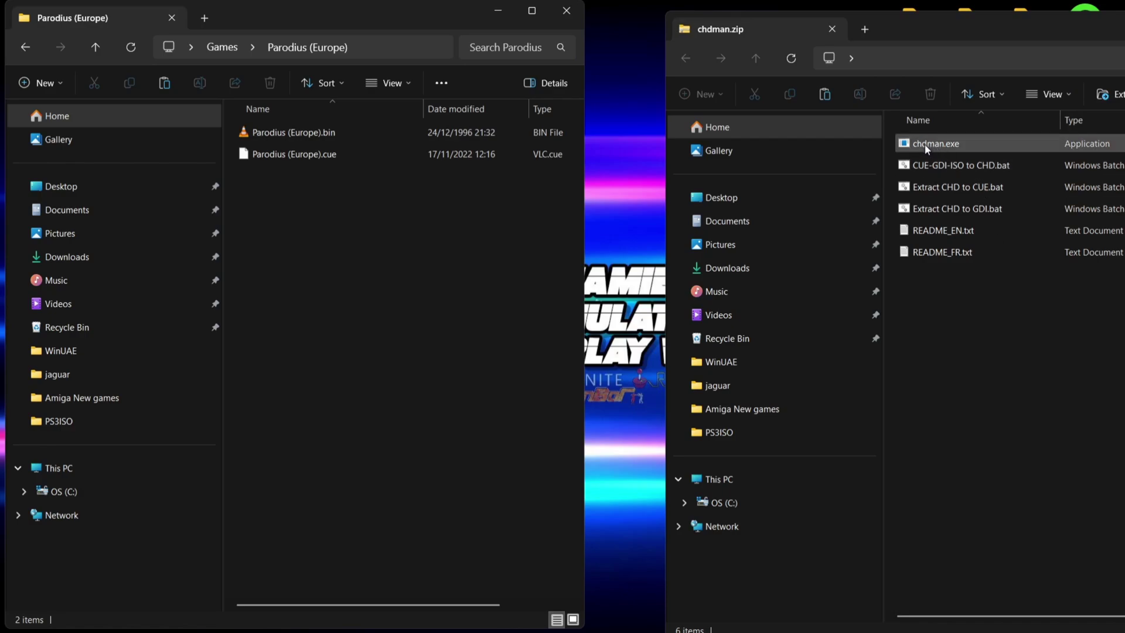
# - Copy chdman.exe and CUE-GDI-ISO to CHD.bat into the Parodius (Europe) folder
pyautogui.click(986, 168)
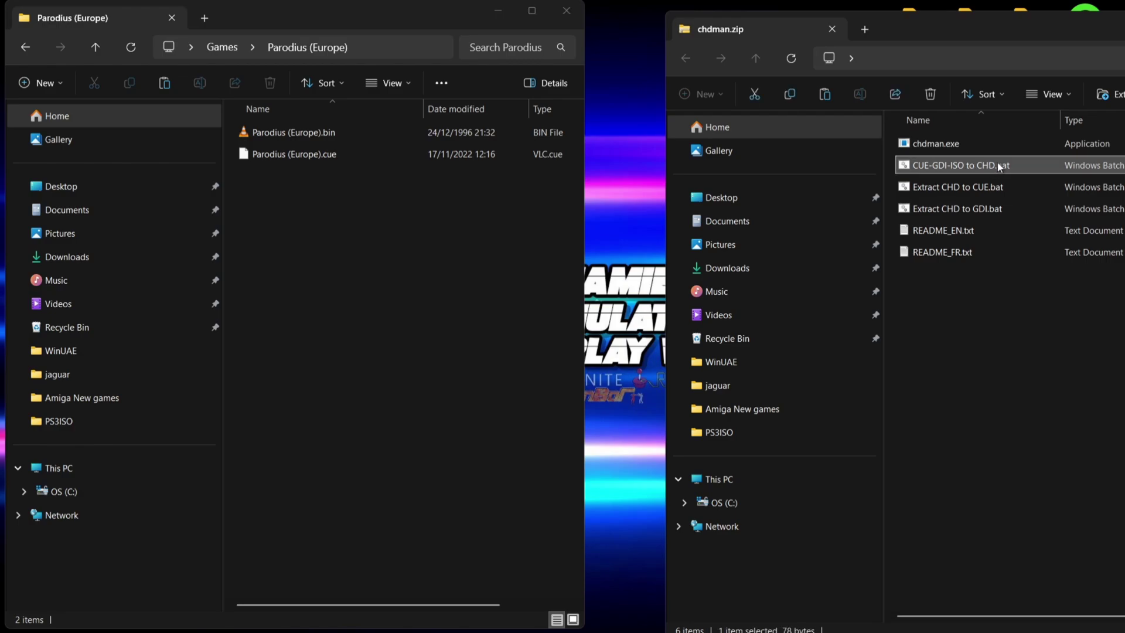
pyautogui.keyDown('ctrl'); pyautogui.click(937, 145); pyautogui.keyUp('ctrl')
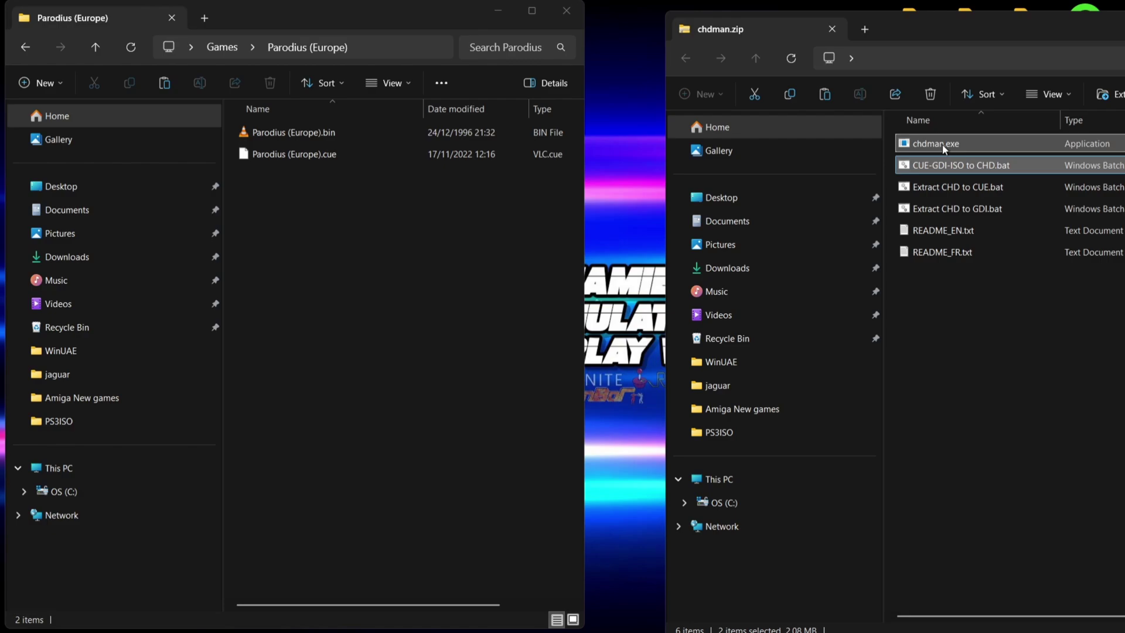
pyautogui.moveTo(943, 148); pyautogui.dragTo(371, 306)
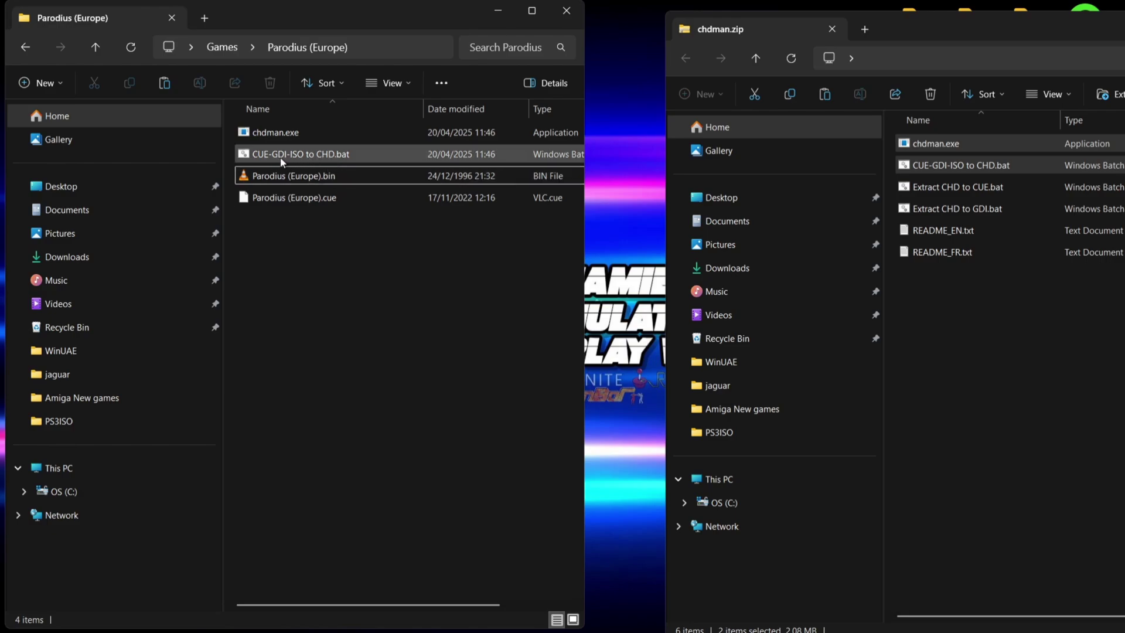
# - Run CUE-GDI-ISO to CHD.bat to create Parodius (Europe).chd, then delete every other file
pyautogui.doubleClick(321, 150)
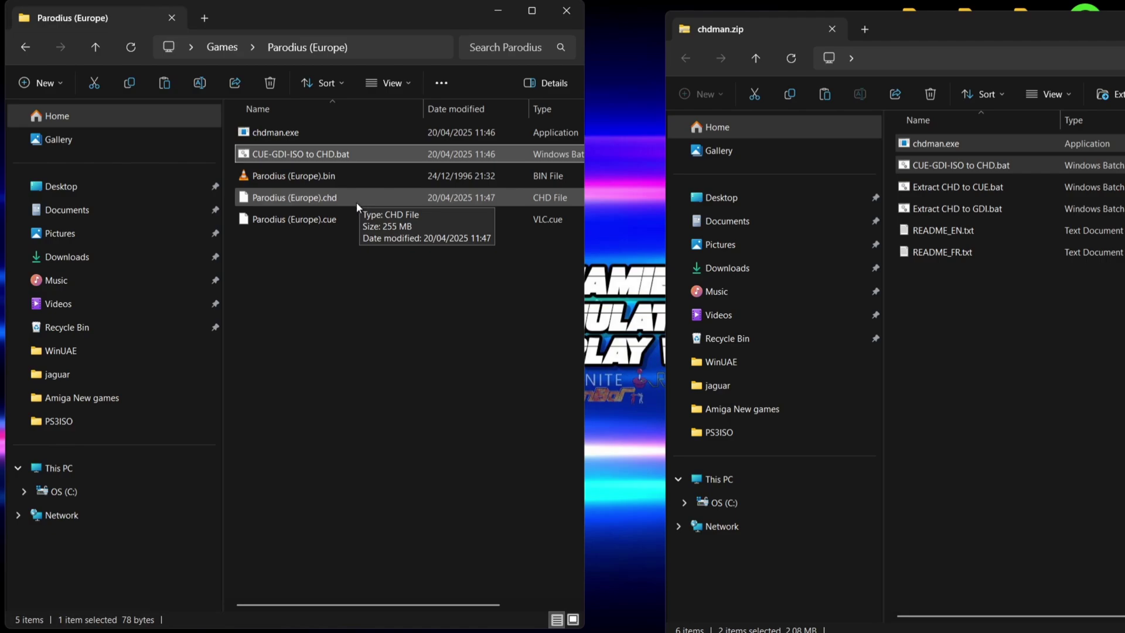
pyautogui.moveTo(336, 273); pyautogui.dragTo(296, 23)
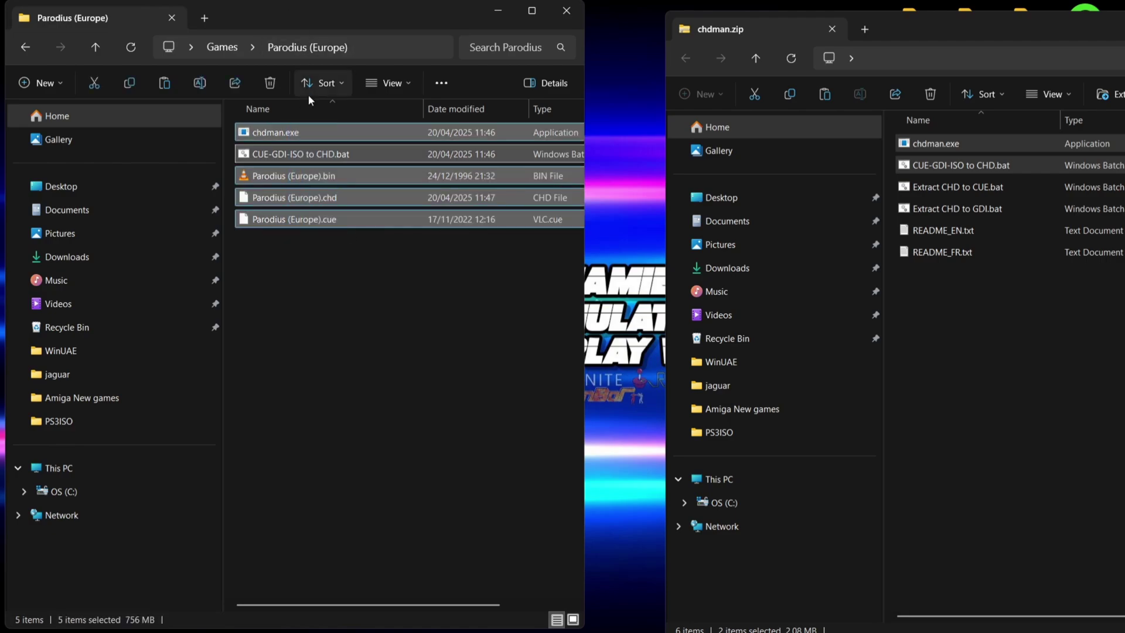
pyautogui.keyDown('ctrl'); pyautogui.click(307, 198); pyautogui.keyUp('ctrl')
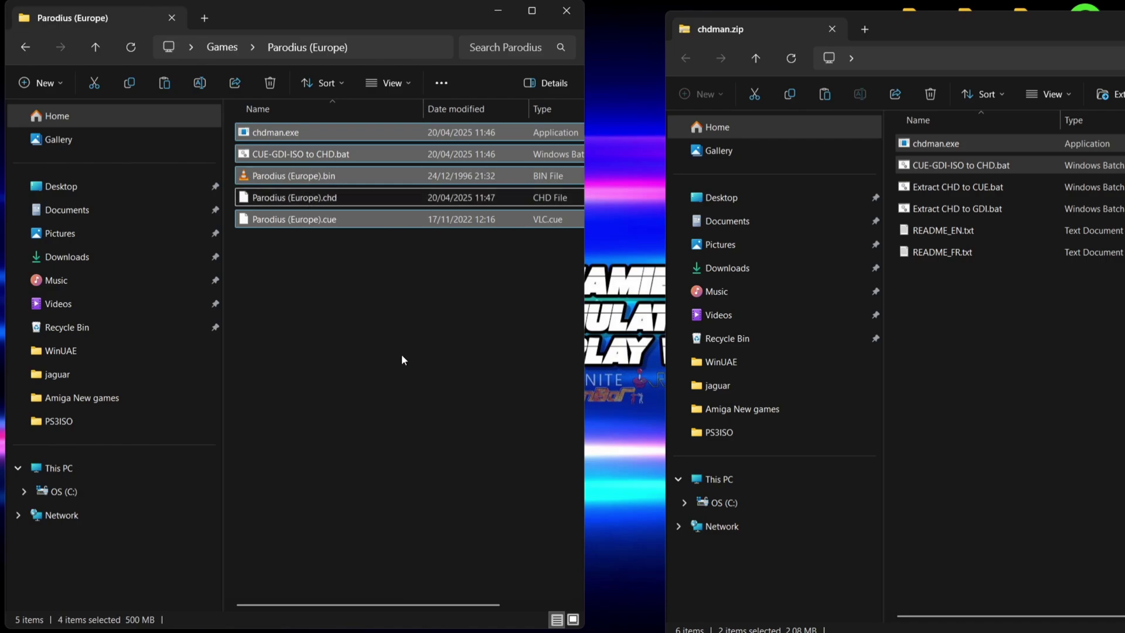
pyautogui.click(268, 82)
pyautogui.click(27, 46)
# - Copy chdman.exe and the .bat into the Rayman folder and run the CHD conversion
pyautogui.doubleClick(273, 152)
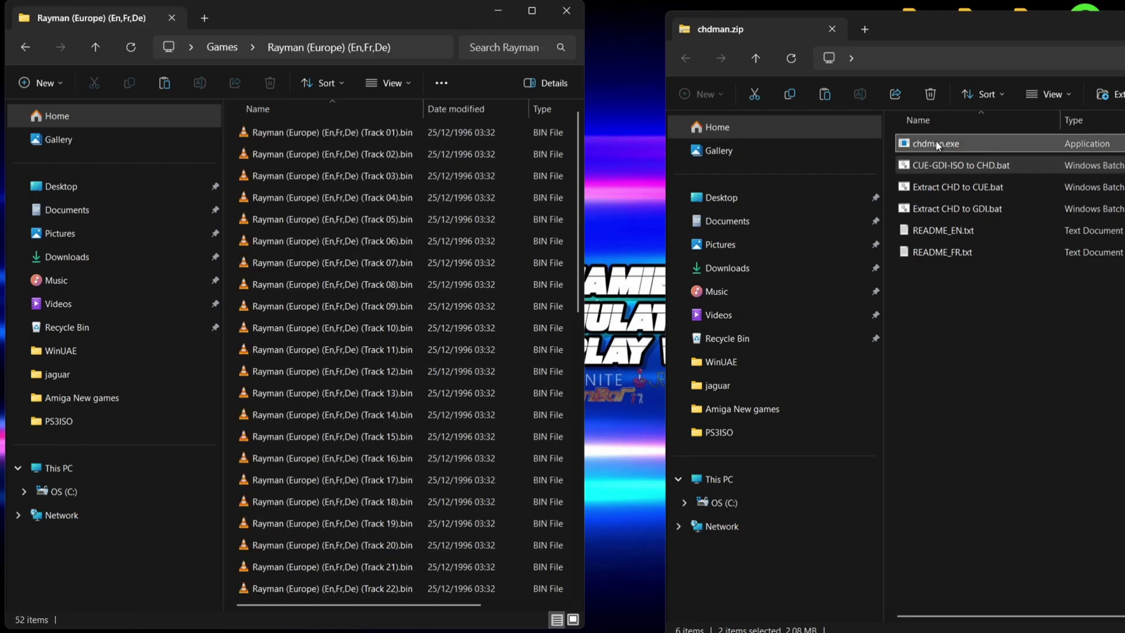
pyautogui.click(957, 144)
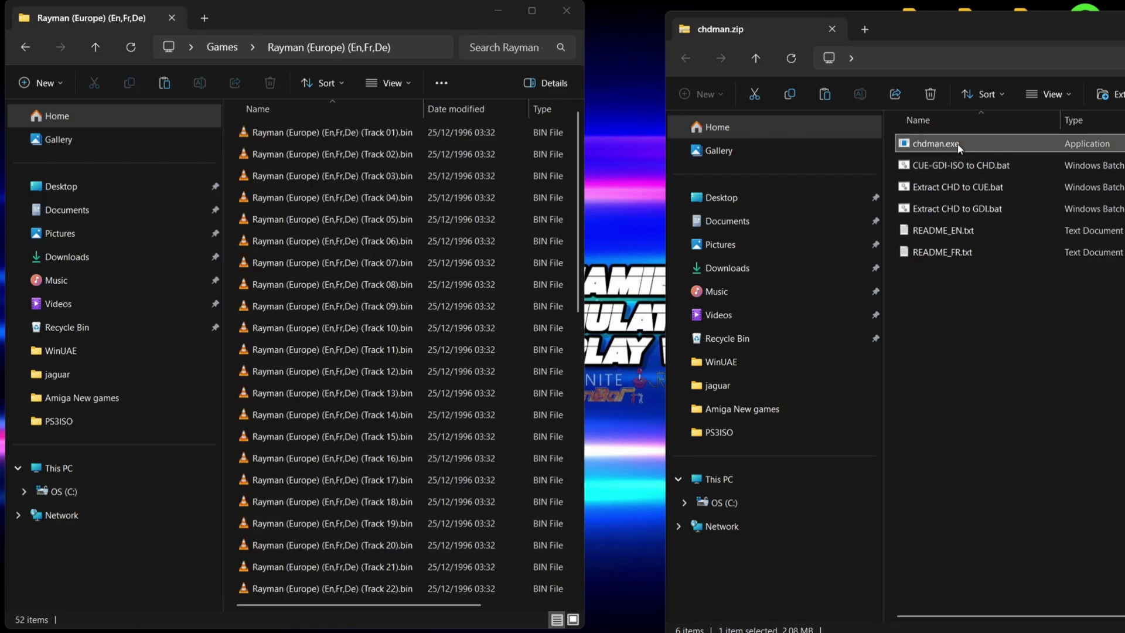
pyautogui.keyDown('ctrl'); pyautogui.click(960, 161); pyautogui.keyUp('ctrl')
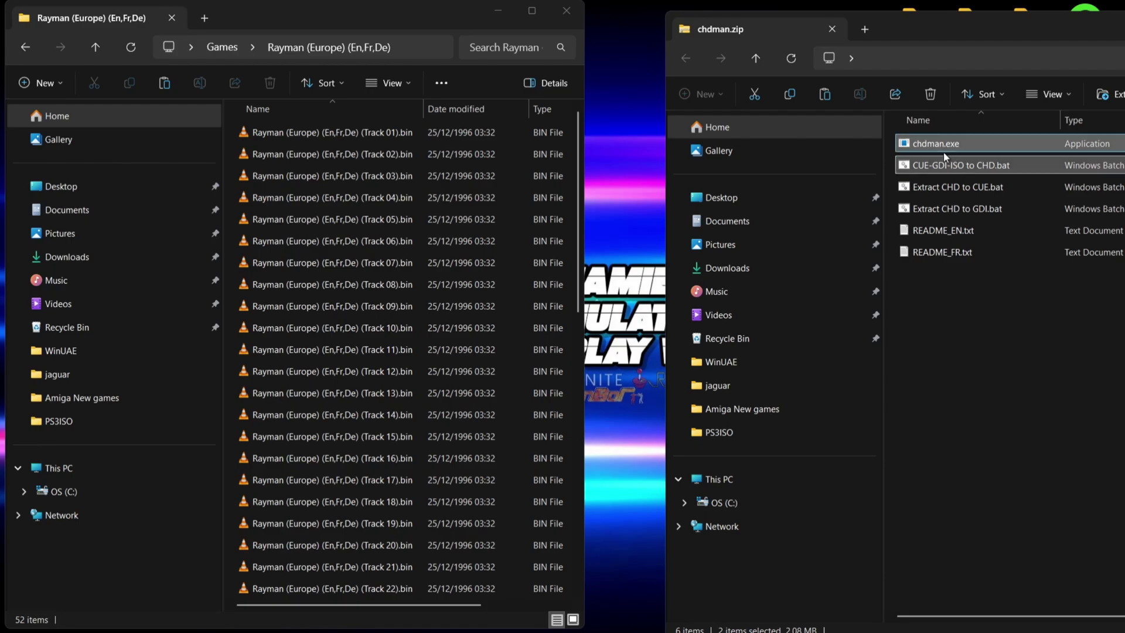
pyautogui.moveTo(933, 145); pyautogui.dragTo(231, 252)
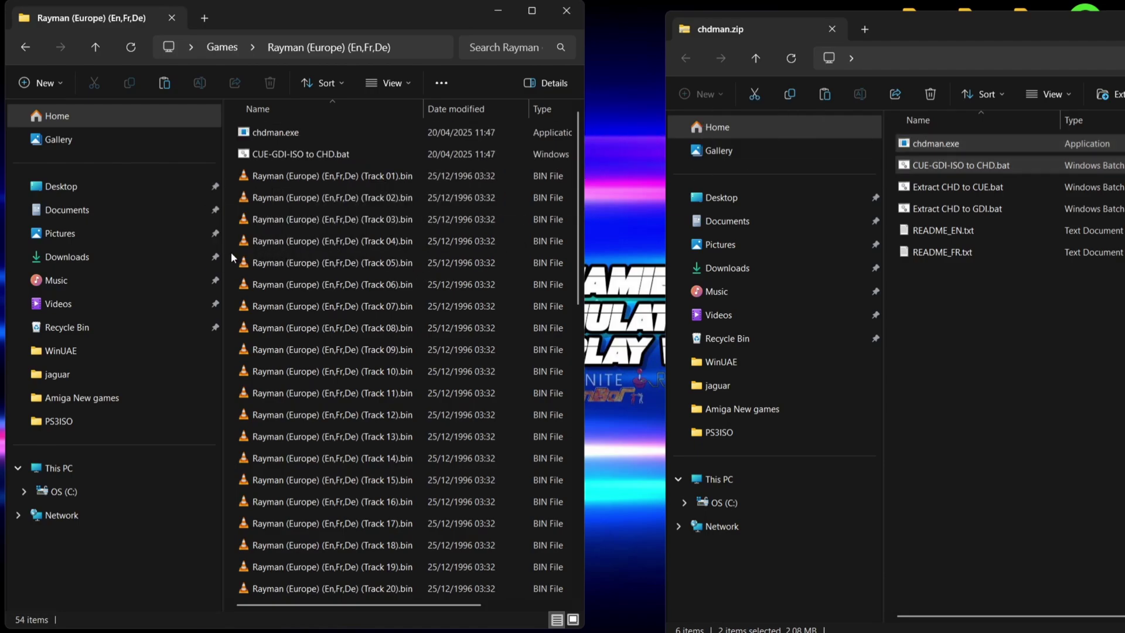
pyautogui.doubleClick(304, 153)
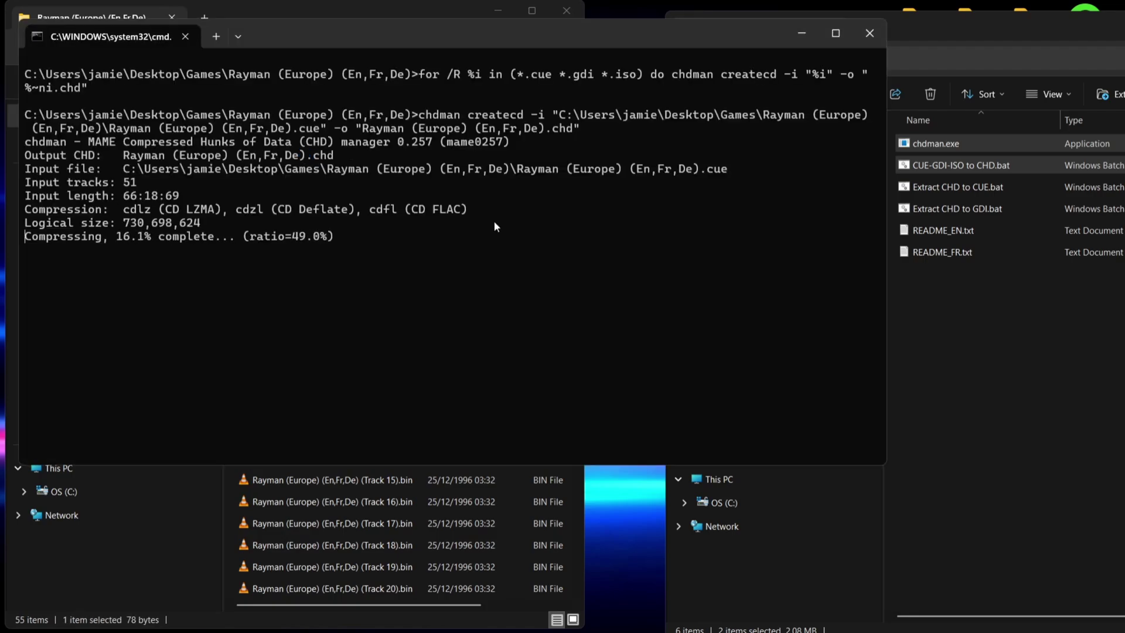
# - Delete all Rayman files except the new .chd and return to Games
pyautogui.click(373, 220)
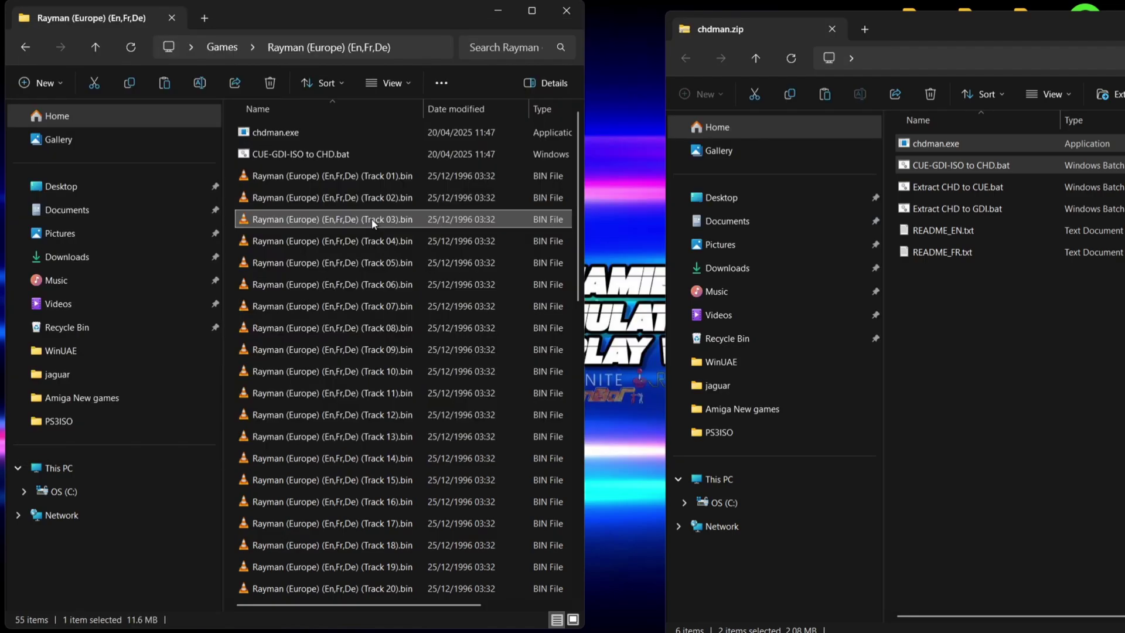
pyautogui.hotkey('ctrl', 'a')
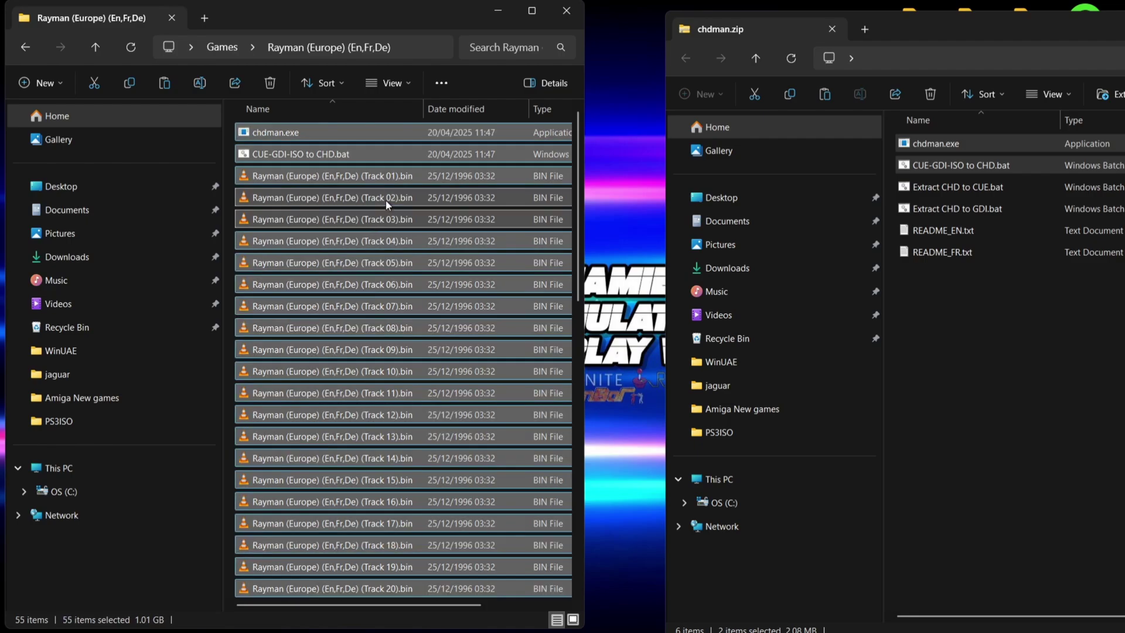
pyautogui.scroll(-10, 582, 191)
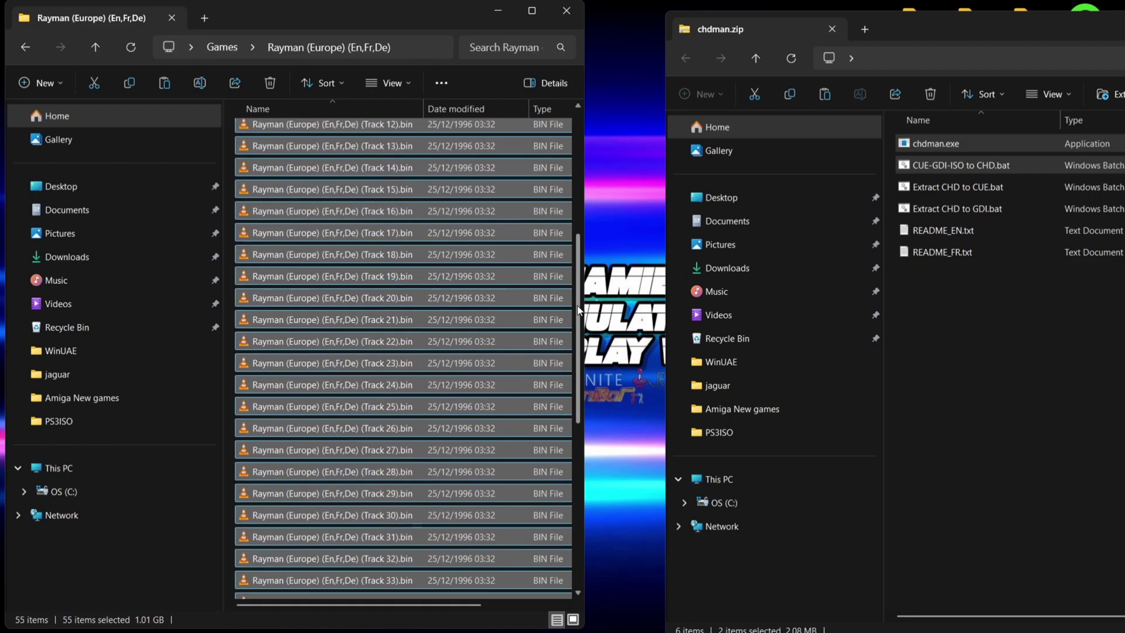
pyautogui.keyDown('ctrl'); pyautogui.click(354, 569); pyautogui.keyUp('ctrl')
pyautogui.click(269, 81)
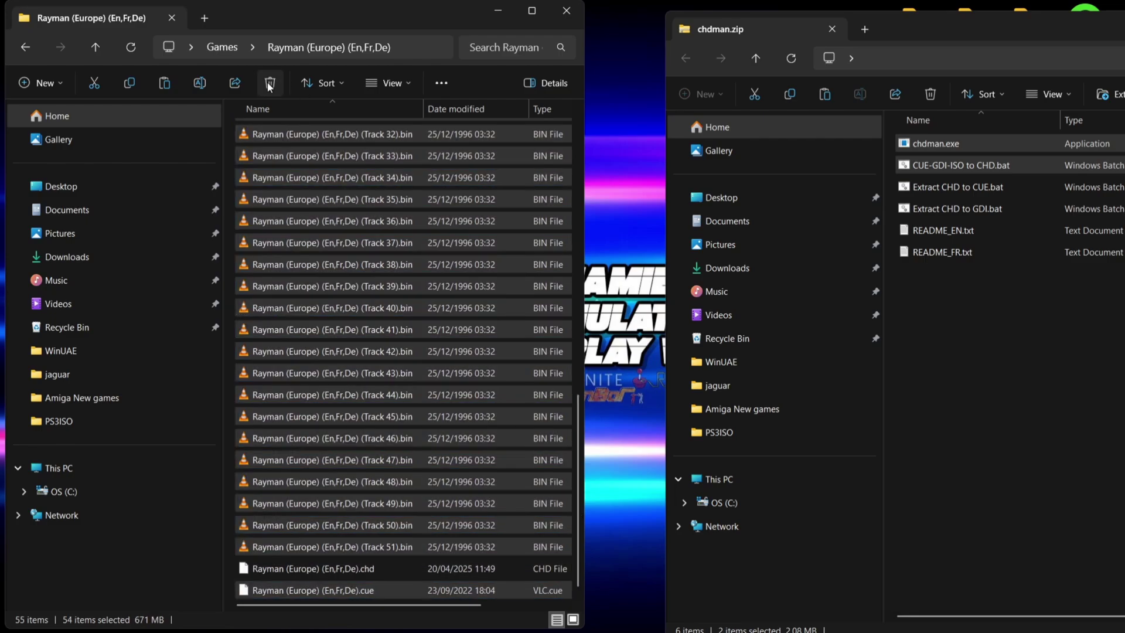
pyautogui.click(25, 49)
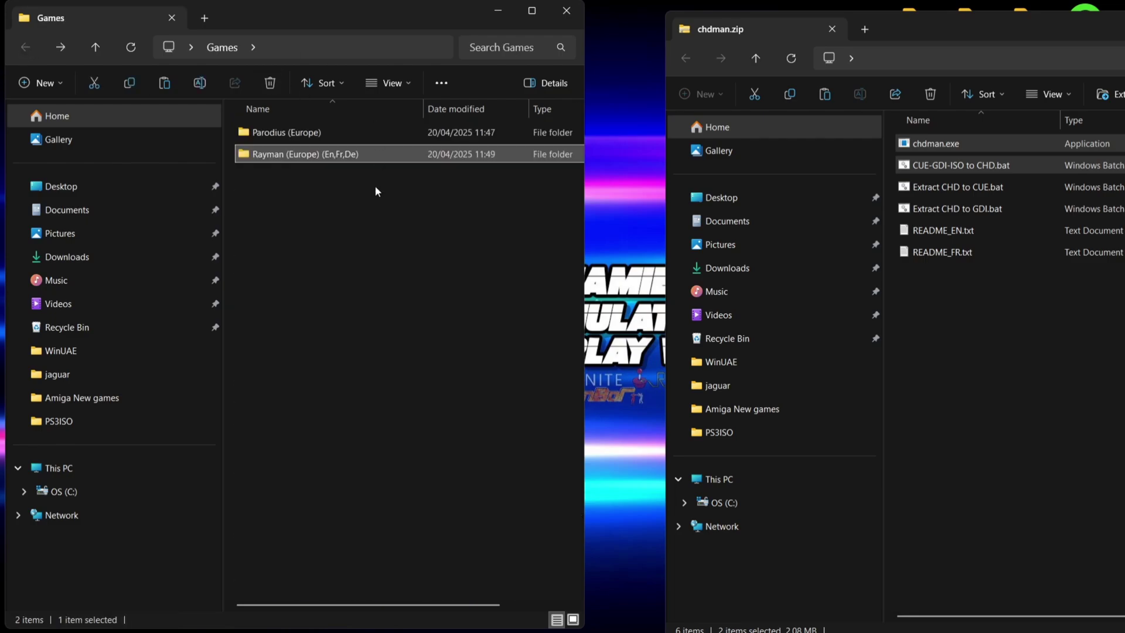
# - Verify the Parodius and Rayman folders each hold only their .chd file
pyautogui.doubleClick(293, 134)
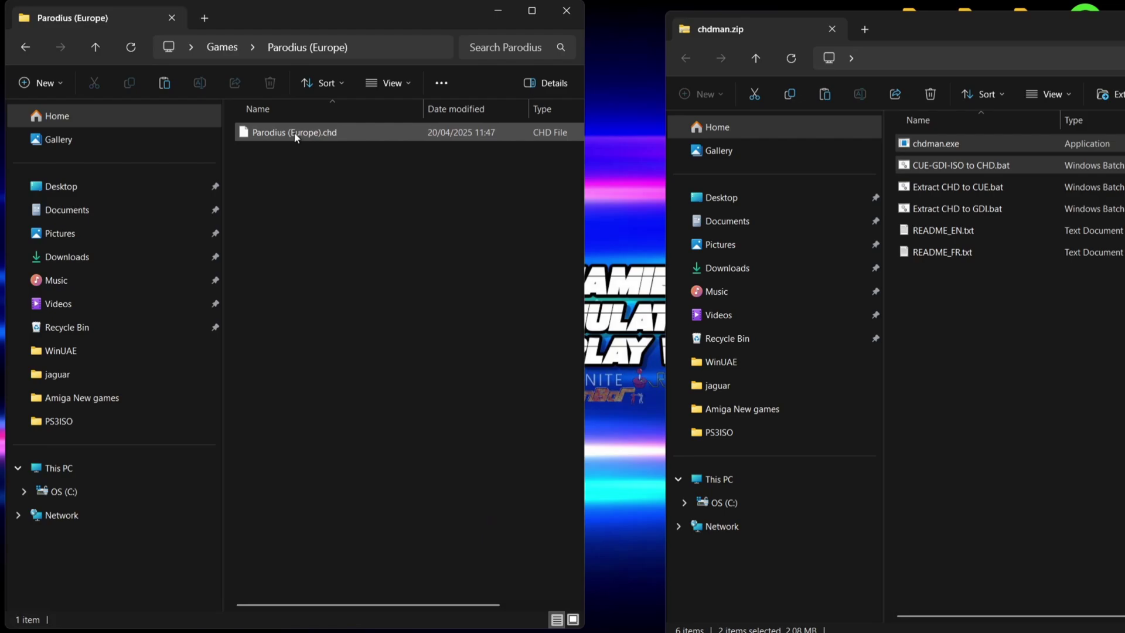
pyautogui.click(26, 47)
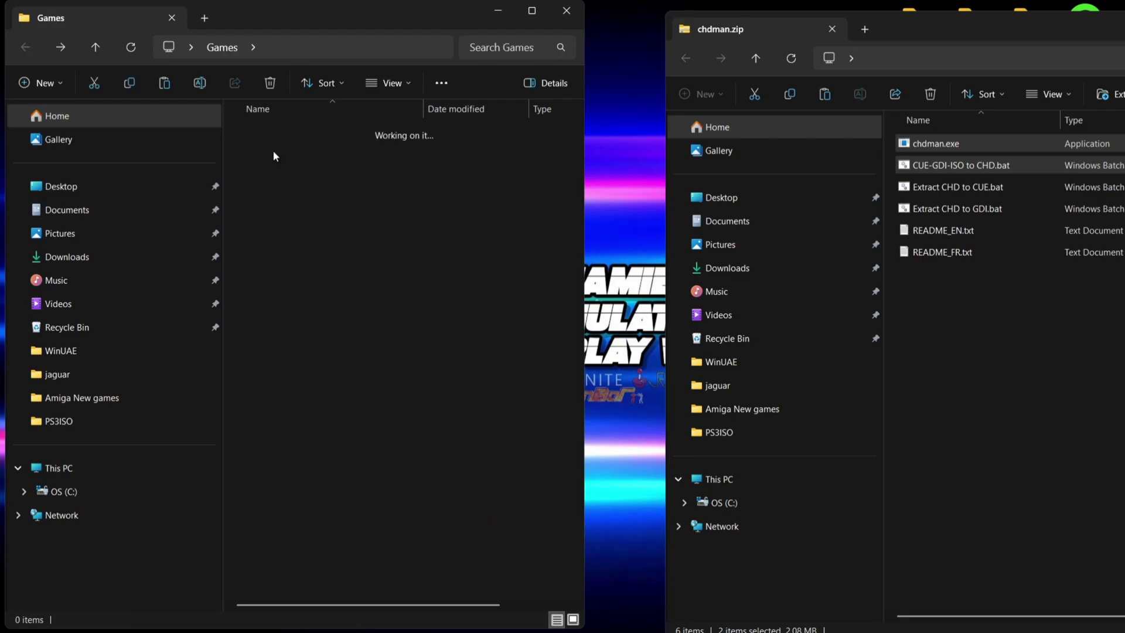
pyautogui.doubleClick(273, 152)
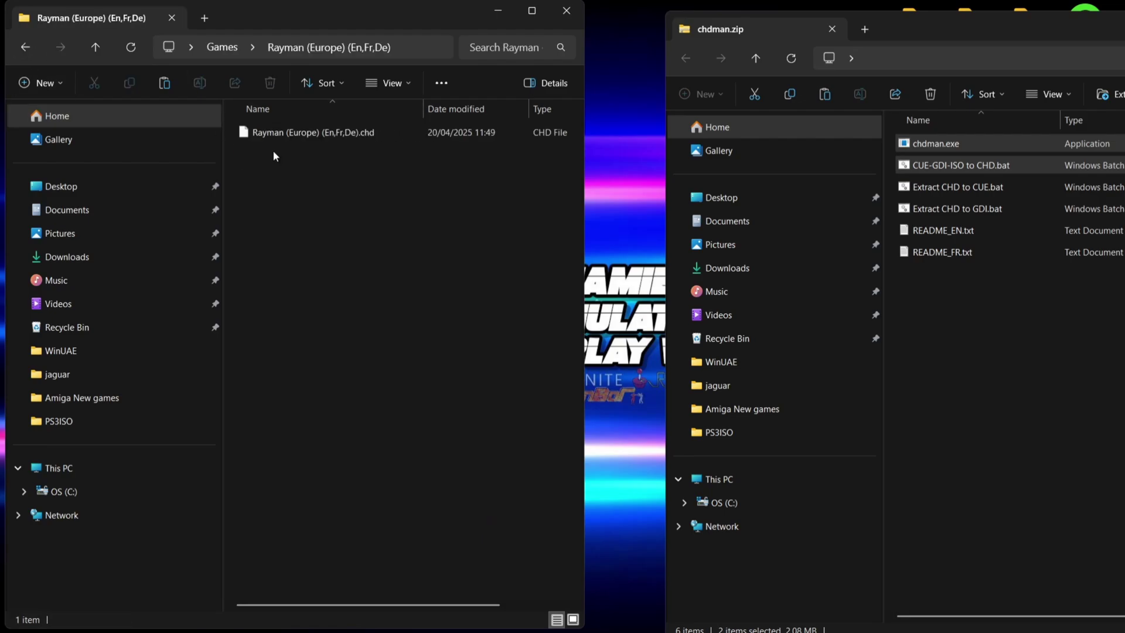
pyautogui.click(567, 10)
# - Close the chdman archive window and move the Games folder into Duckstation
pyautogui.doubleClick(929, 18)
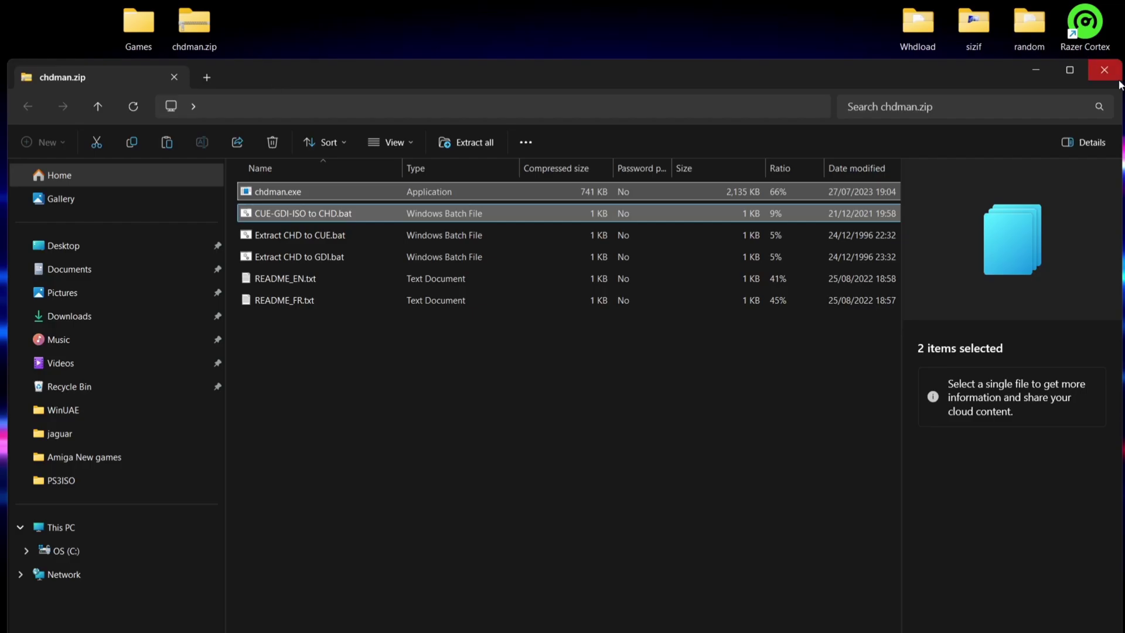
pyautogui.click(1112, 75)
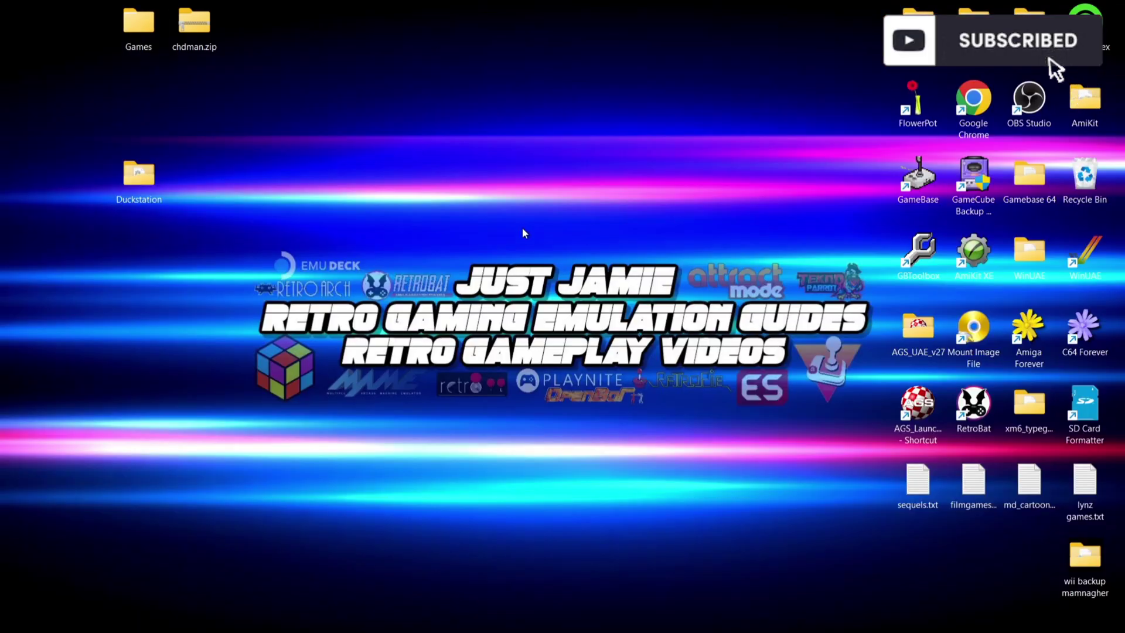
pyautogui.moveTo(139, 32); pyautogui.dragTo(139, 181)
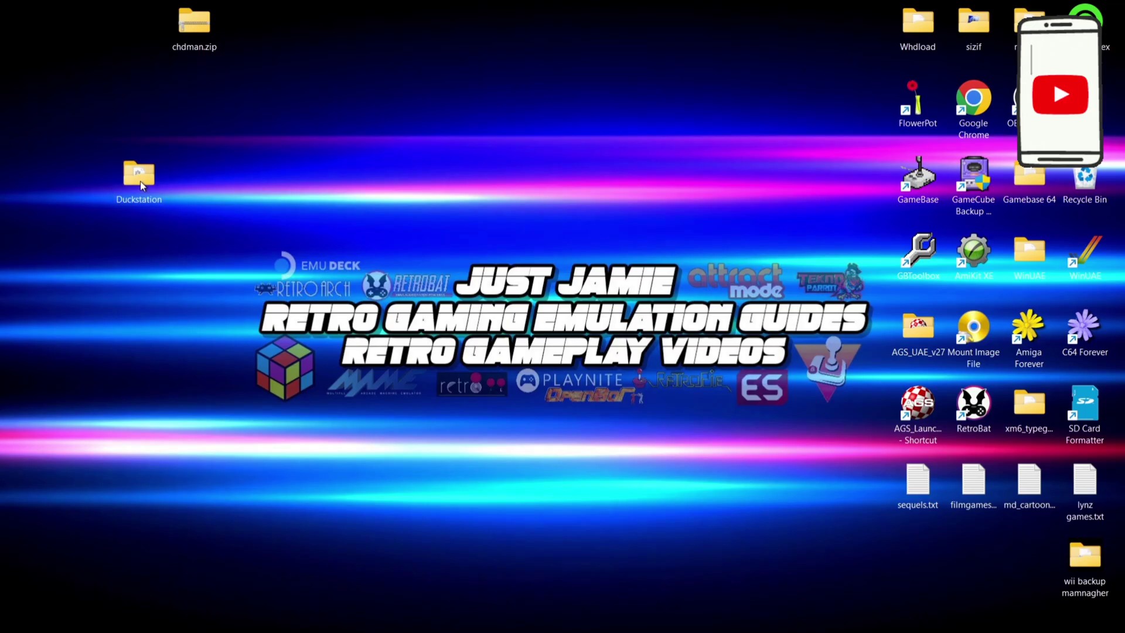
pyautogui.doubleClick(140, 181)
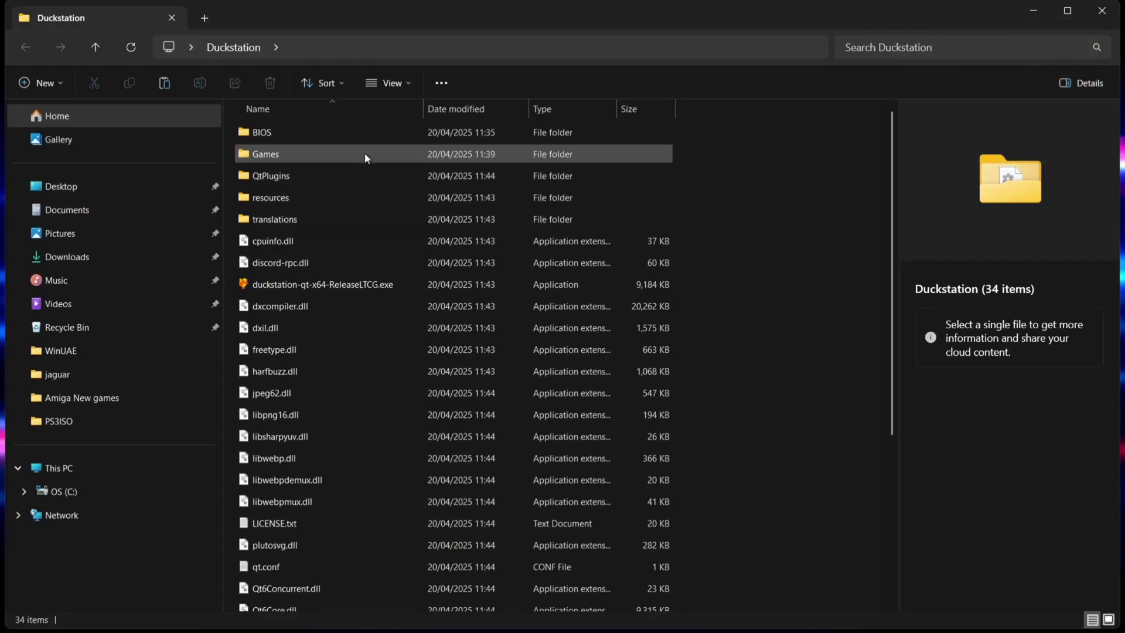
# - Run duckstation-qt-x64-ReleaseLTCG.exe, allowing it past SmartScreen with Run anyway
pyautogui.moveTo(365, 154)
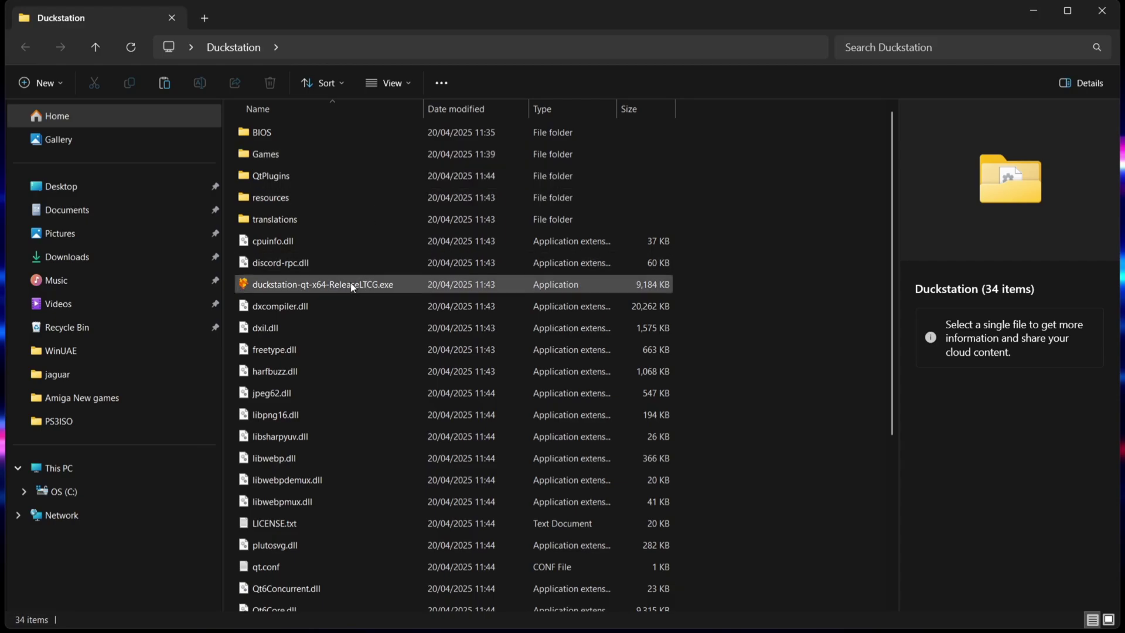
pyautogui.moveTo(370, 286)
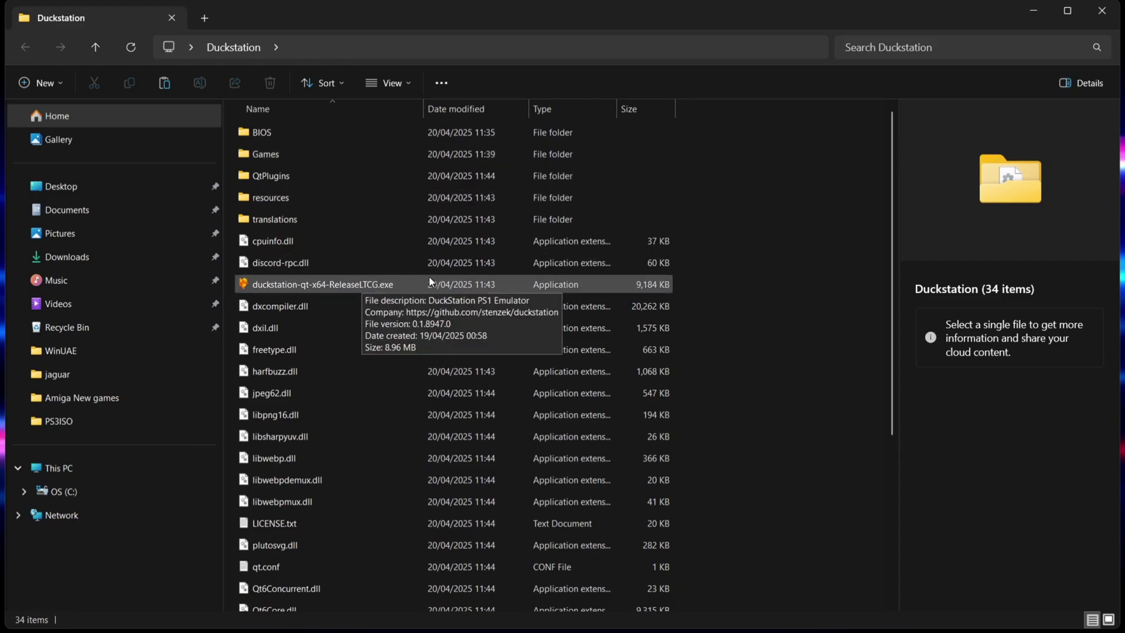
pyautogui.doubleClick(392, 284)
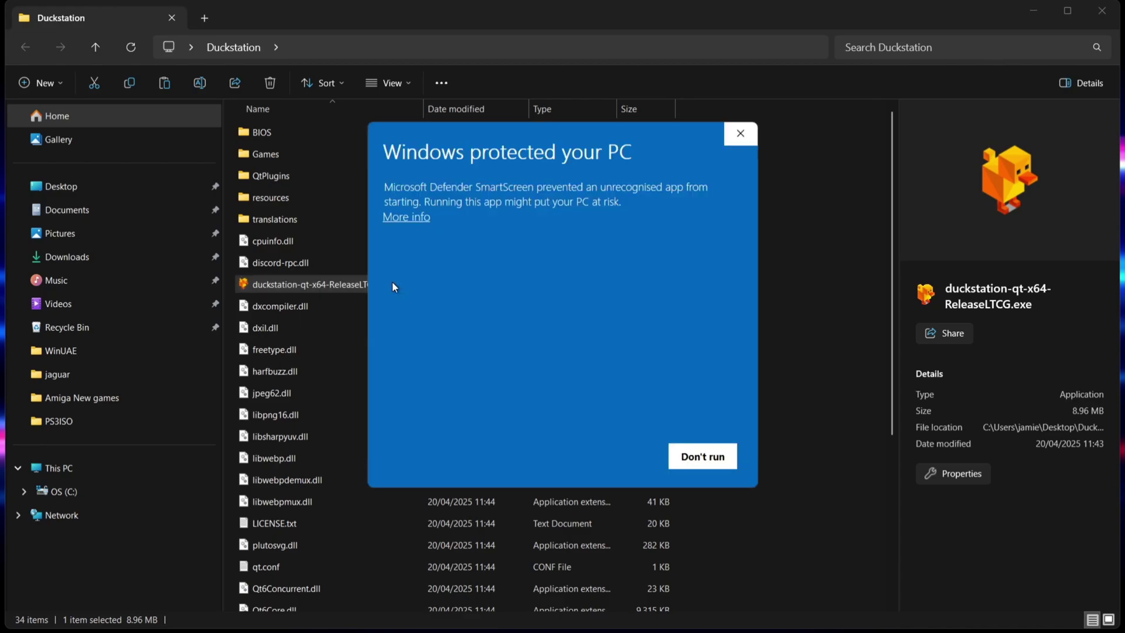
pyautogui.click(416, 218)
pyautogui.click(624, 462)
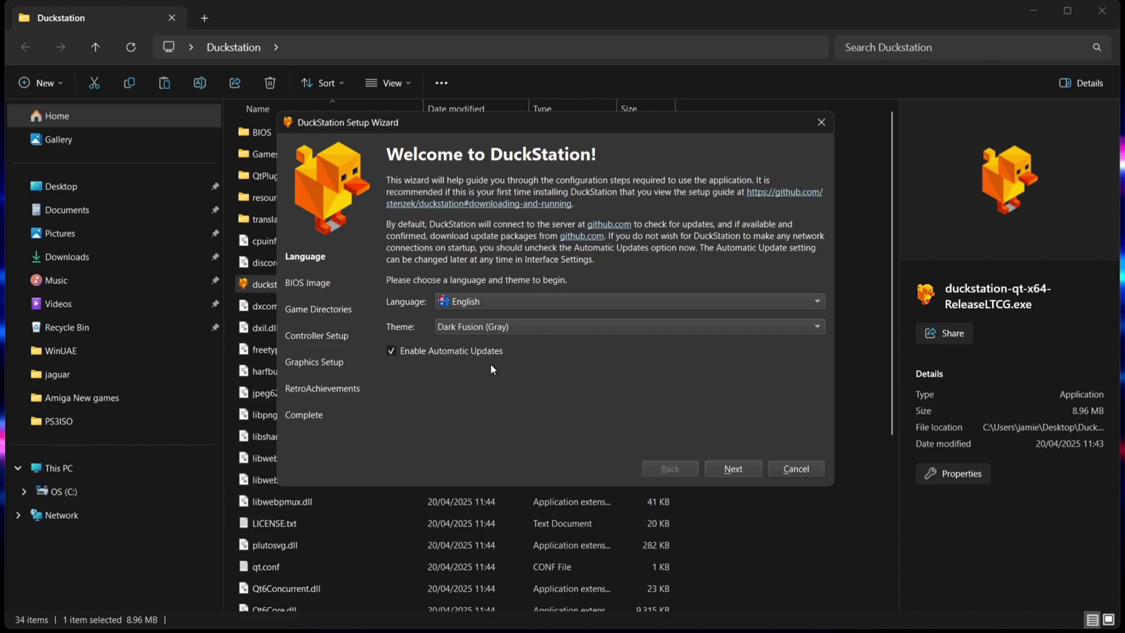
# - Switch the setup wizard's interface theme to Dark Fusion (Blue)
pyautogui.click(503, 327)
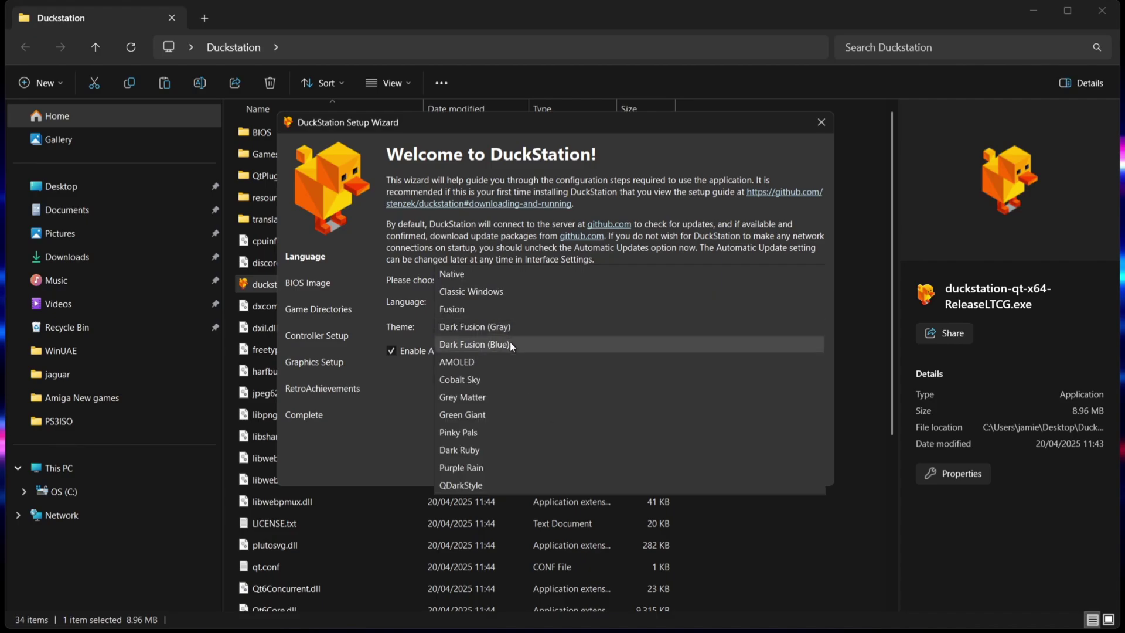
pyautogui.click(523, 344)
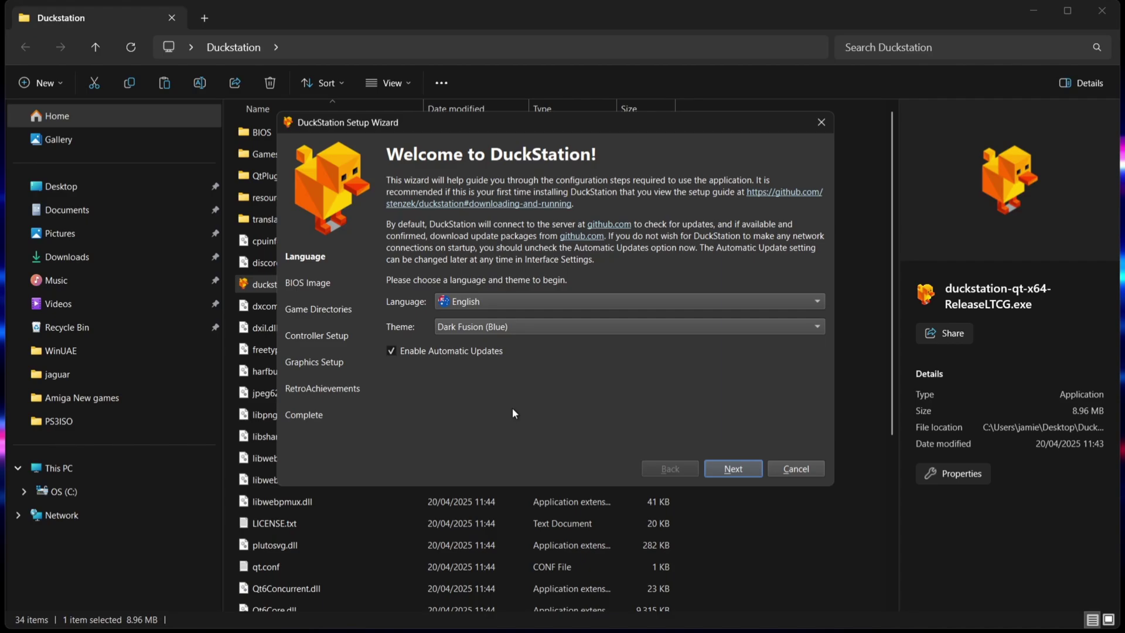
pyautogui.click(733, 469)
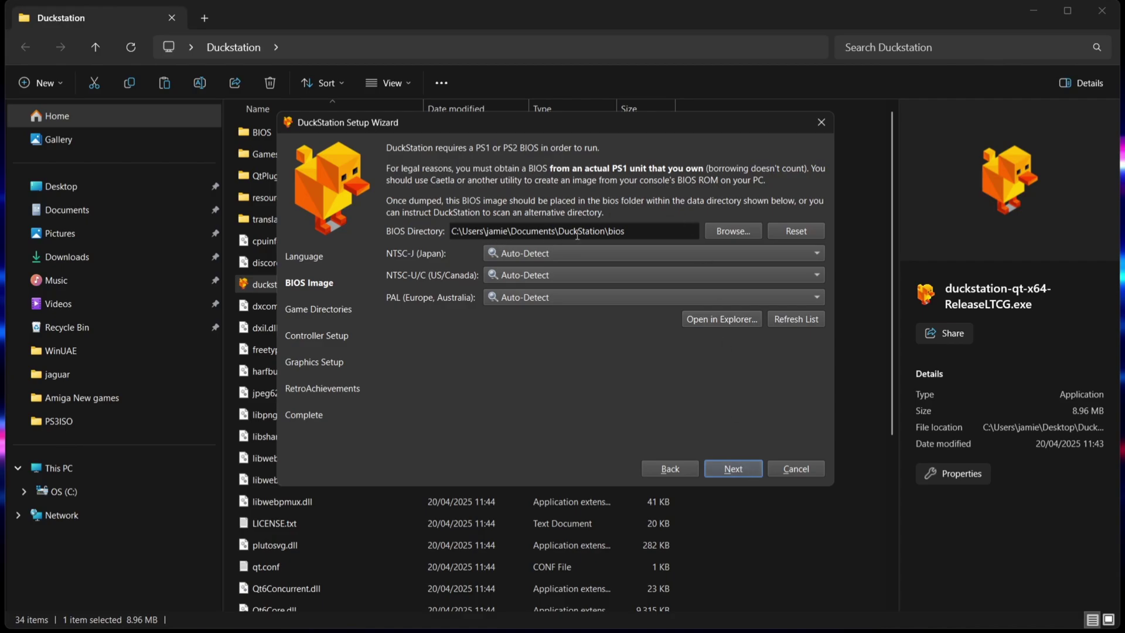
# - Point the BIOS directory at the BIOS folder inside Duckstation
pyautogui.click(729, 230)
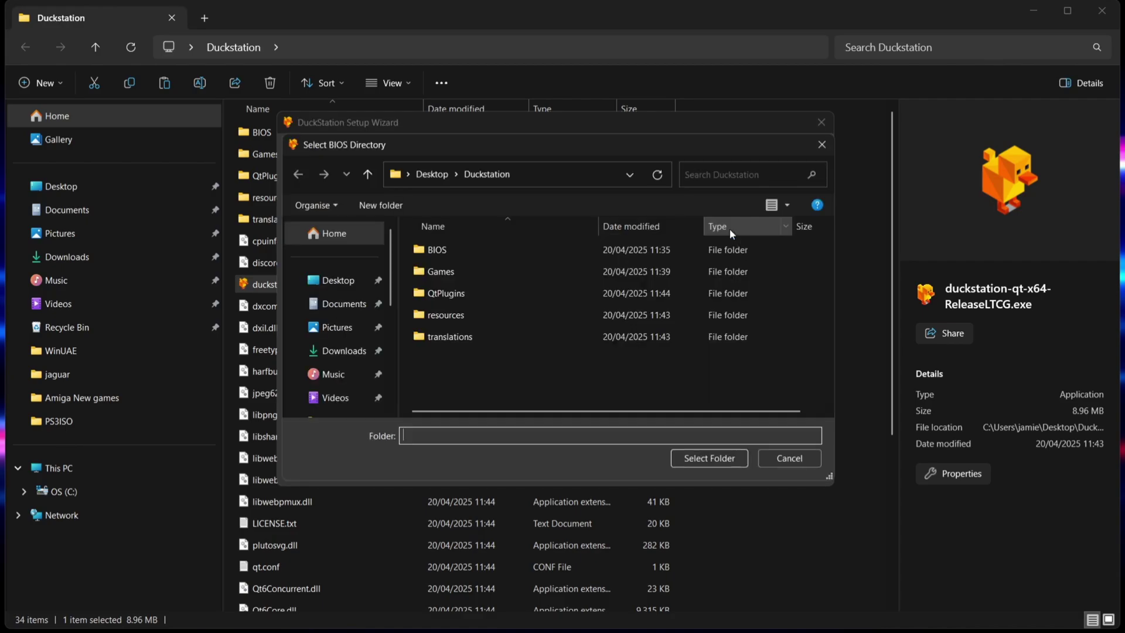
pyautogui.click(483, 250)
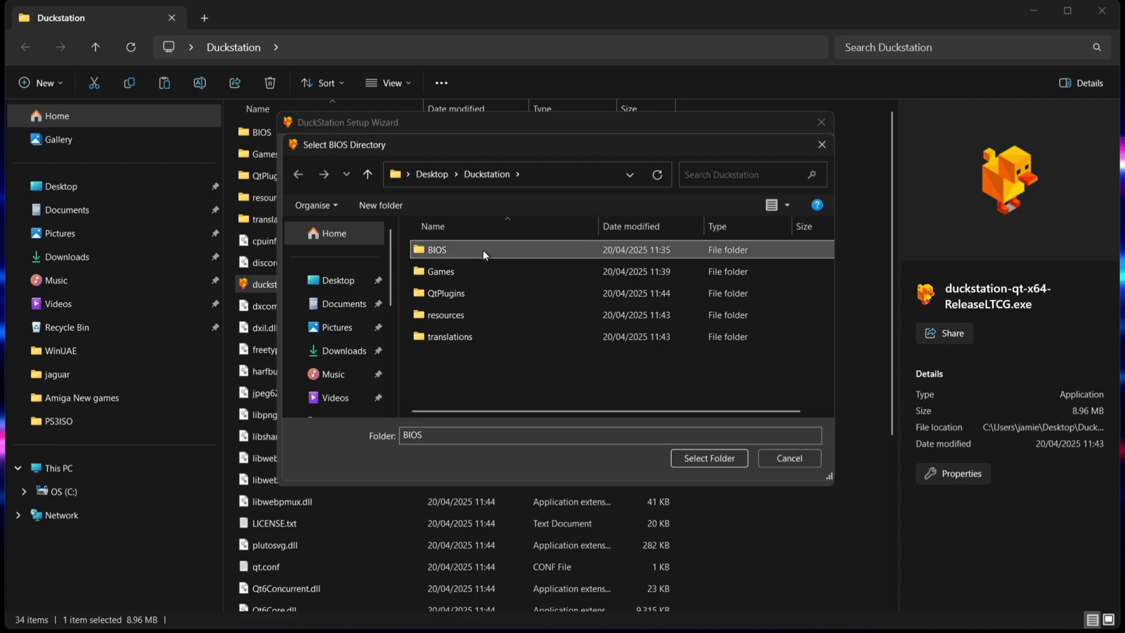
pyautogui.click(690, 458)
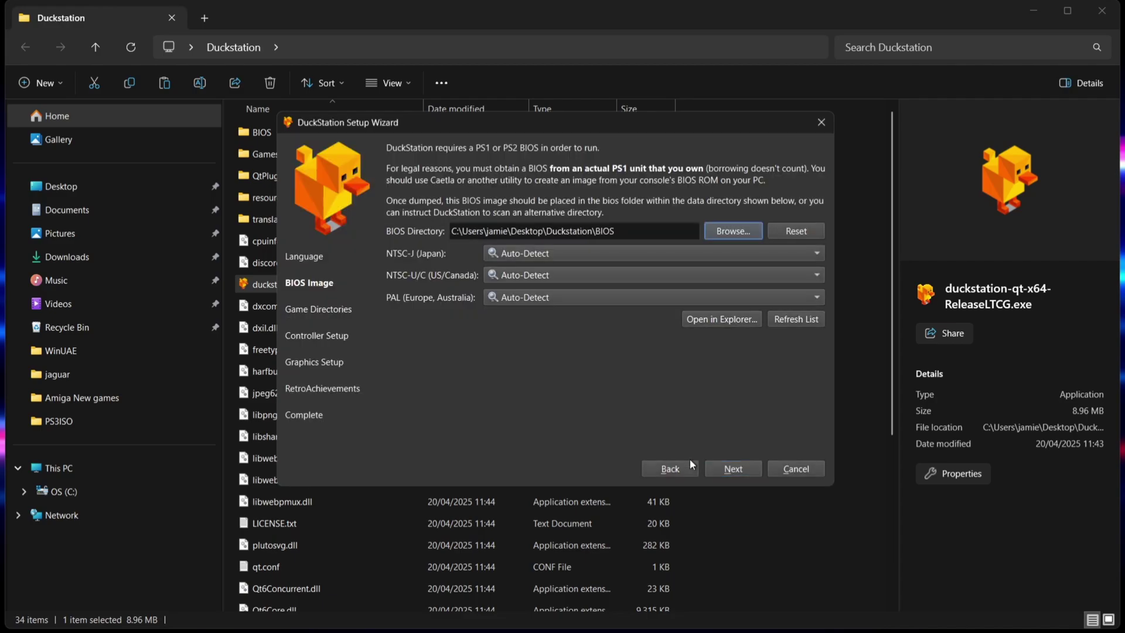
pyautogui.click(725, 470)
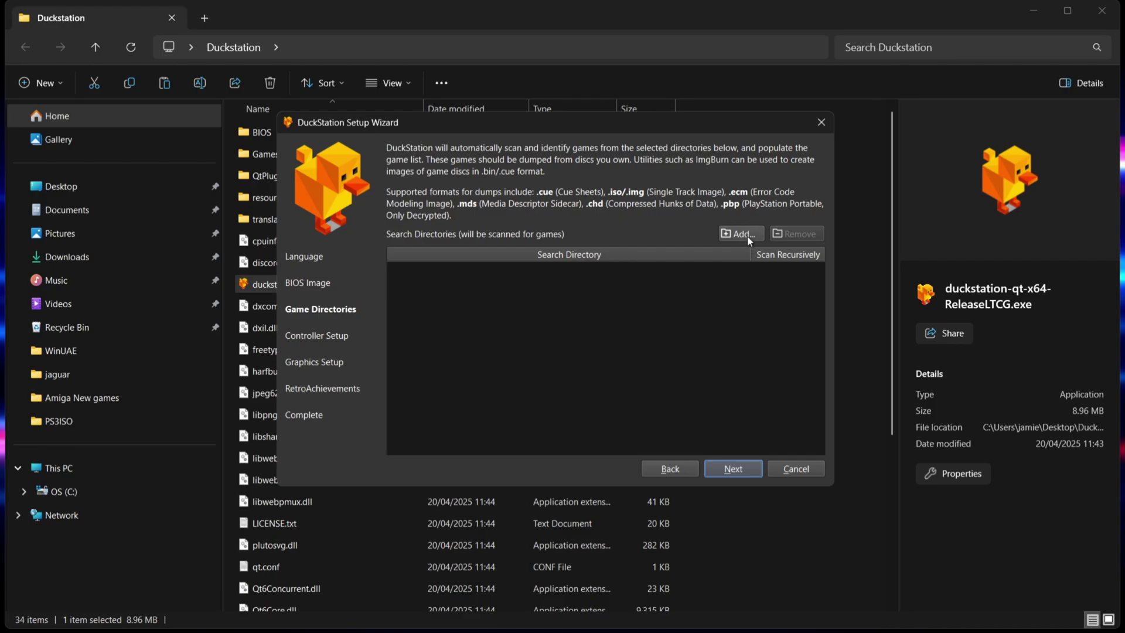
# - Add the Games folder as a game directory, scanned recursively including subfolders
pyautogui.click(748, 233)
pyautogui.click(484, 271)
pyautogui.click(702, 454)
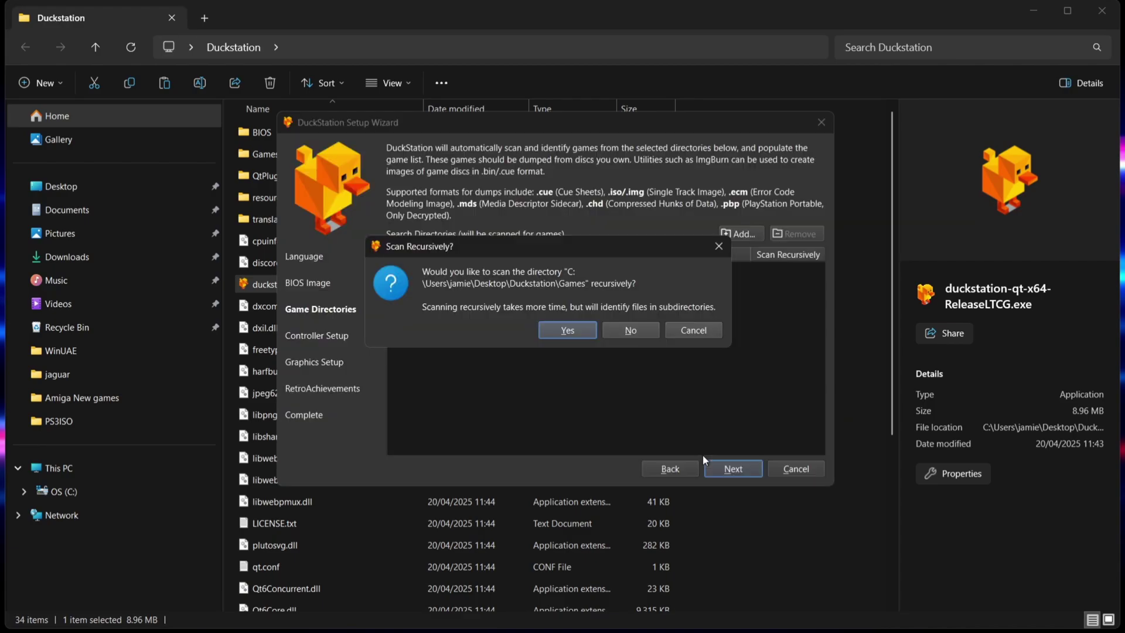
pyautogui.click(566, 331)
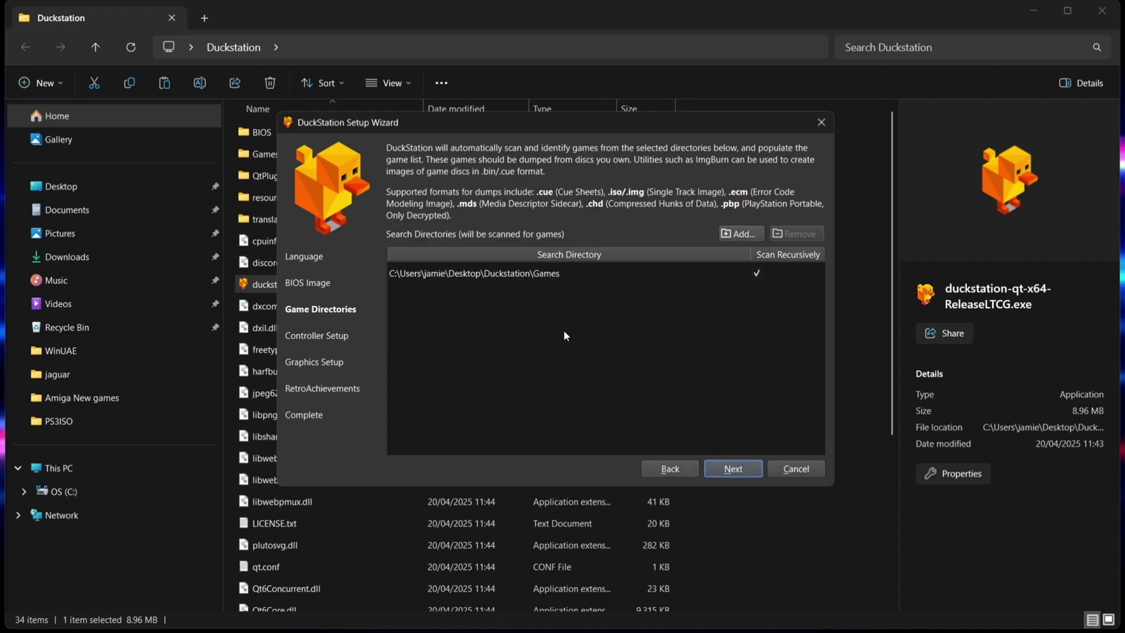
pyautogui.click(733, 469)
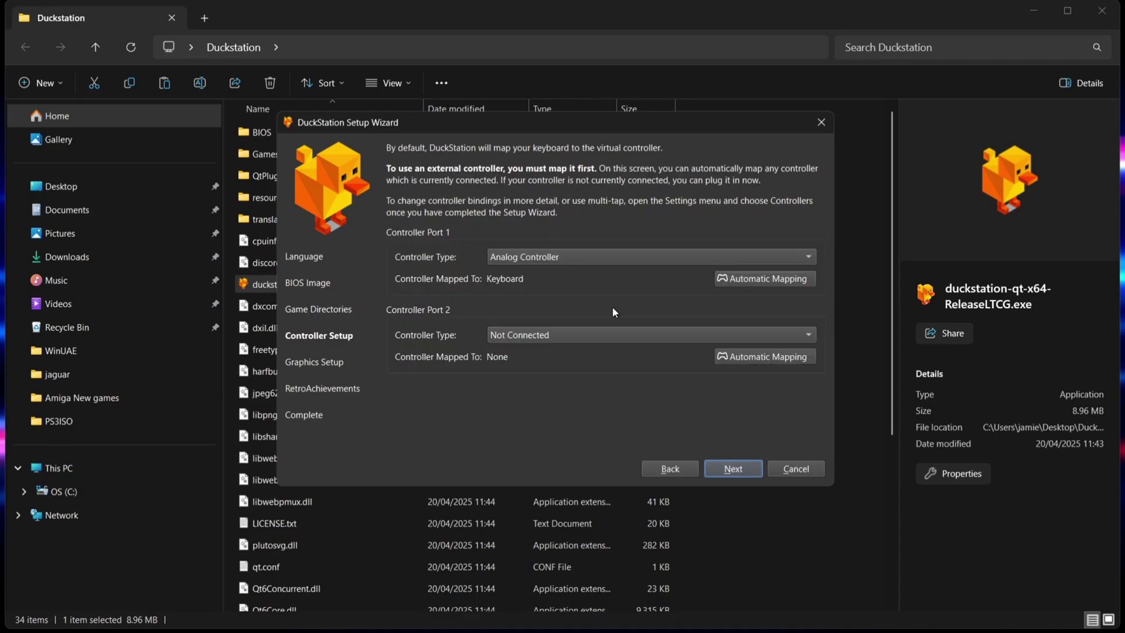
# - Set the port 1 controller type to Analog Joystick
pyautogui.click(676, 256)
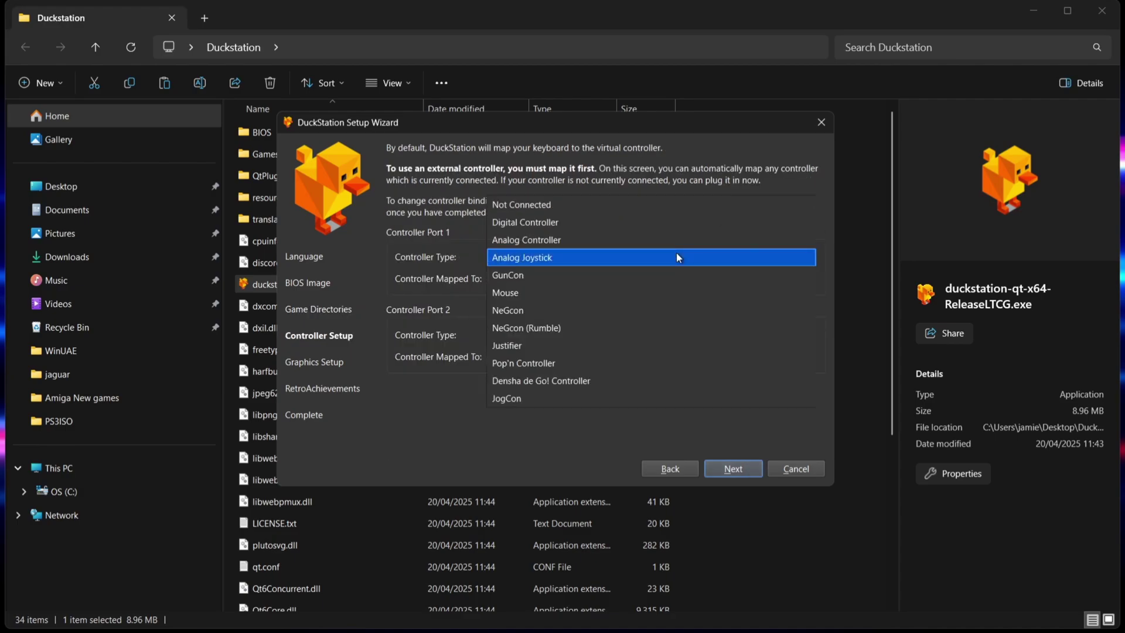
pyautogui.click(676, 257)
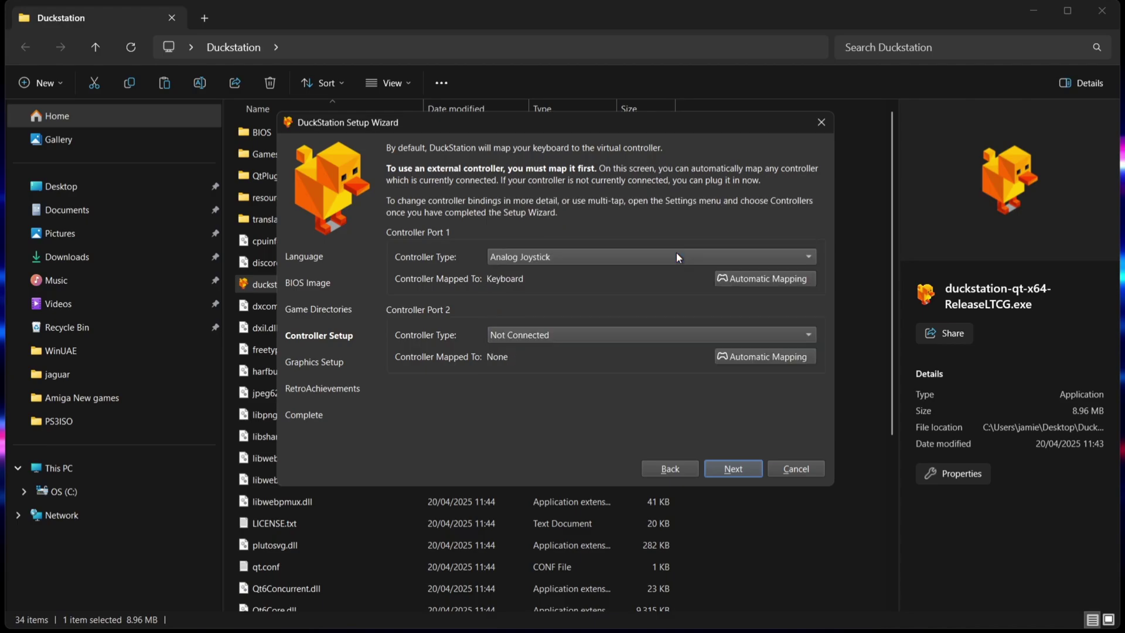
pyautogui.click(734, 467)
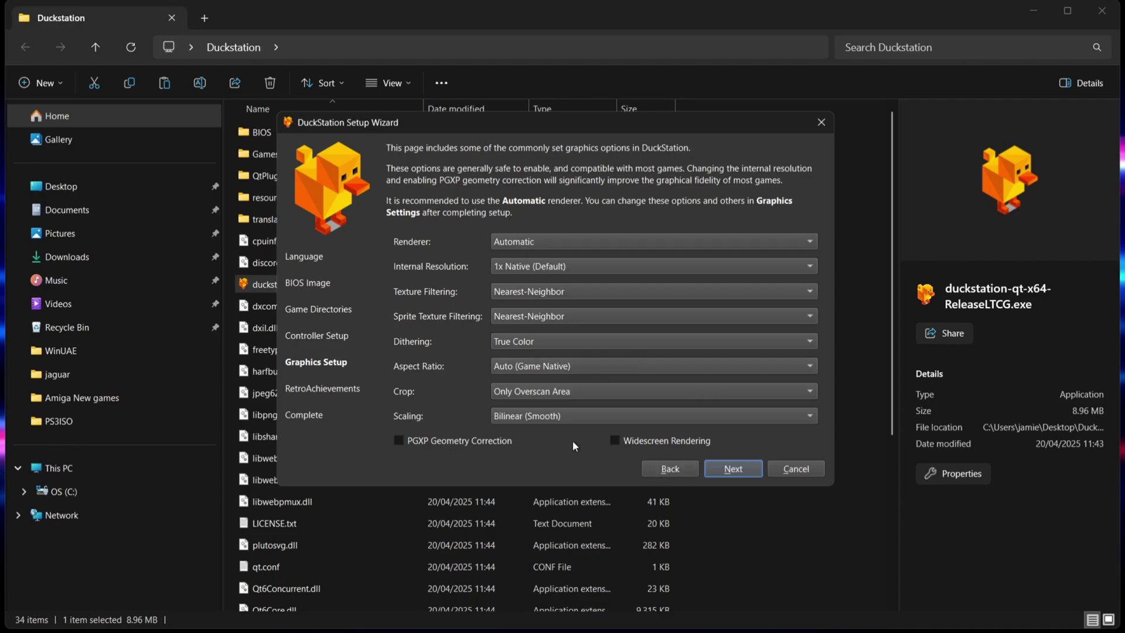
# - Enable achievements without signing in, then finish the wizard to show Parodius and Rayman
pyautogui.click(731, 471)
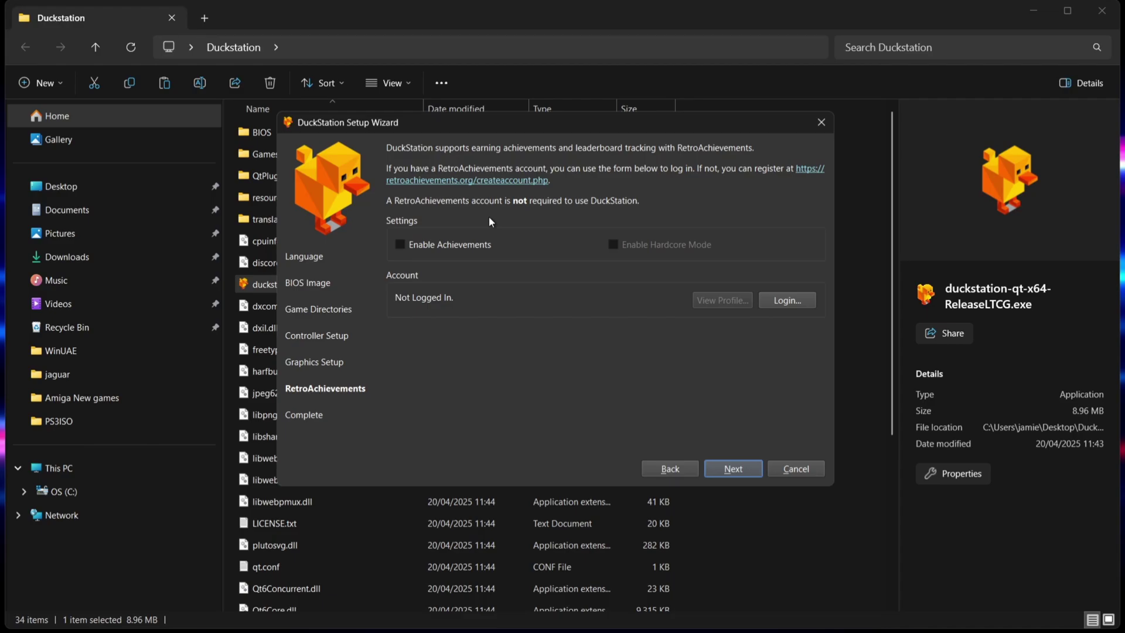
pyautogui.click(400, 245)
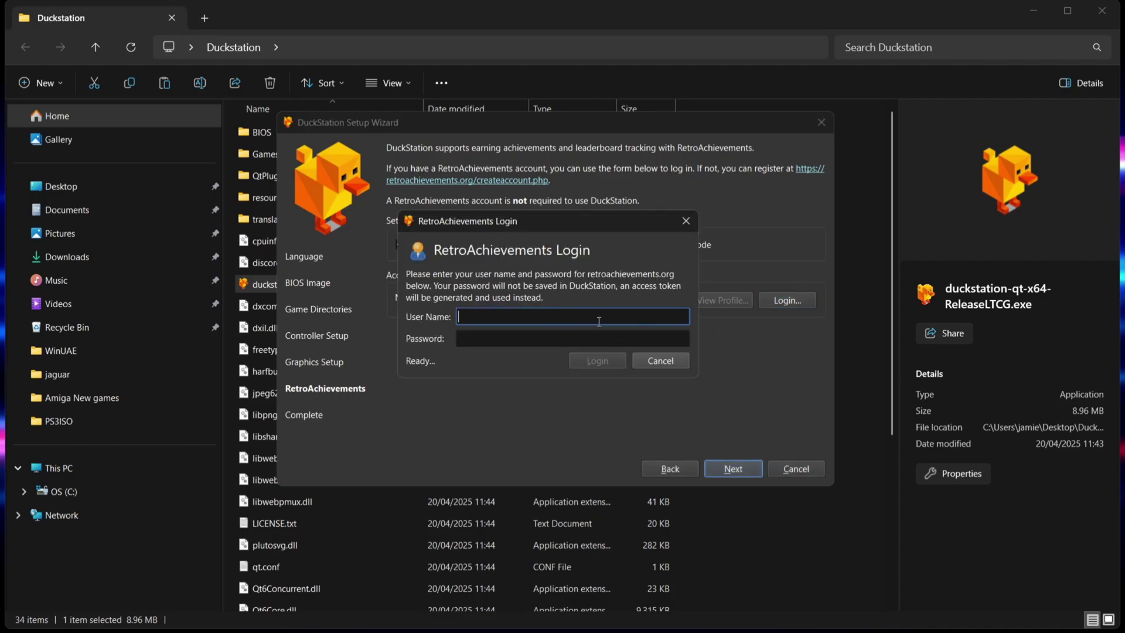
pyautogui.click(660, 360)
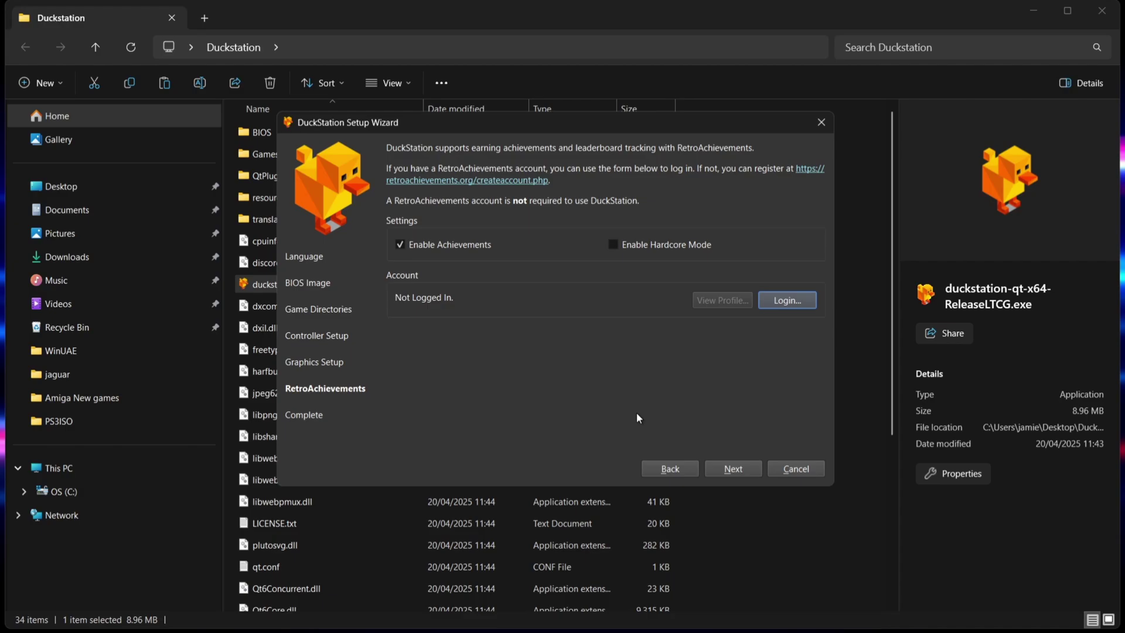
pyautogui.click(732, 467)
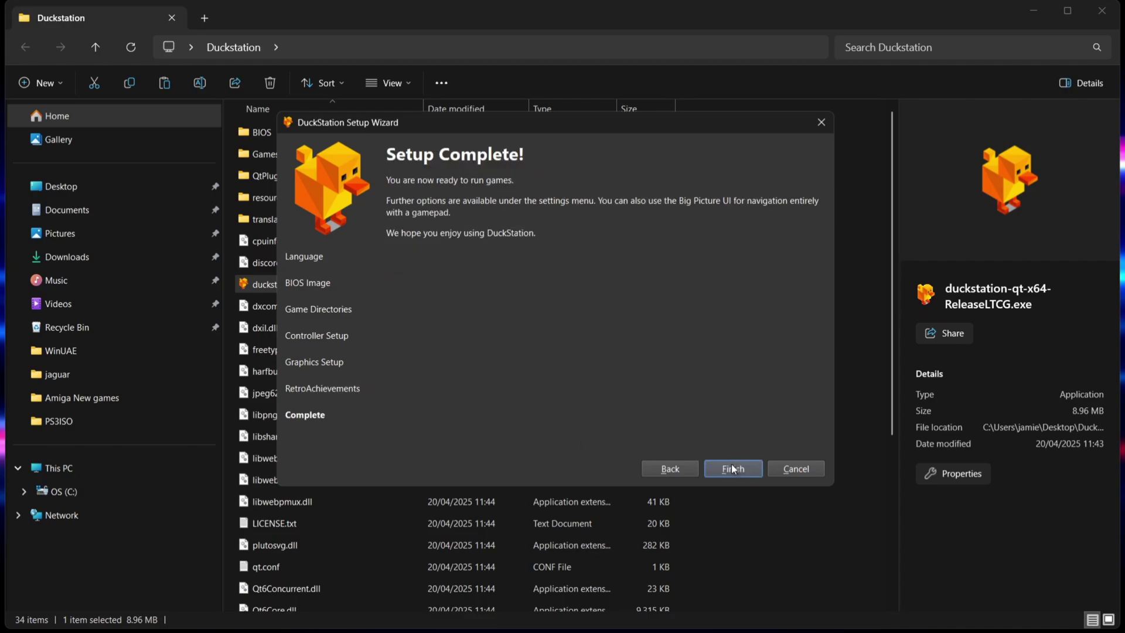
pyautogui.click(733, 468)
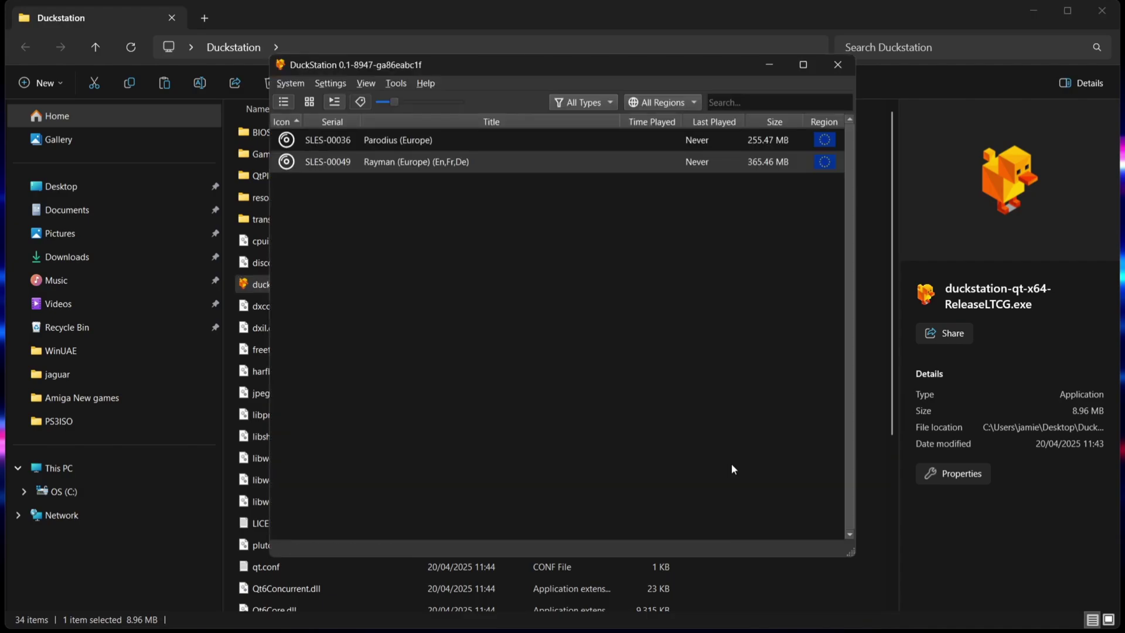
# - Maximize DuckStation and open Controller Settings on Port 1's Controller Type list
pyautogui.click(802, 66)
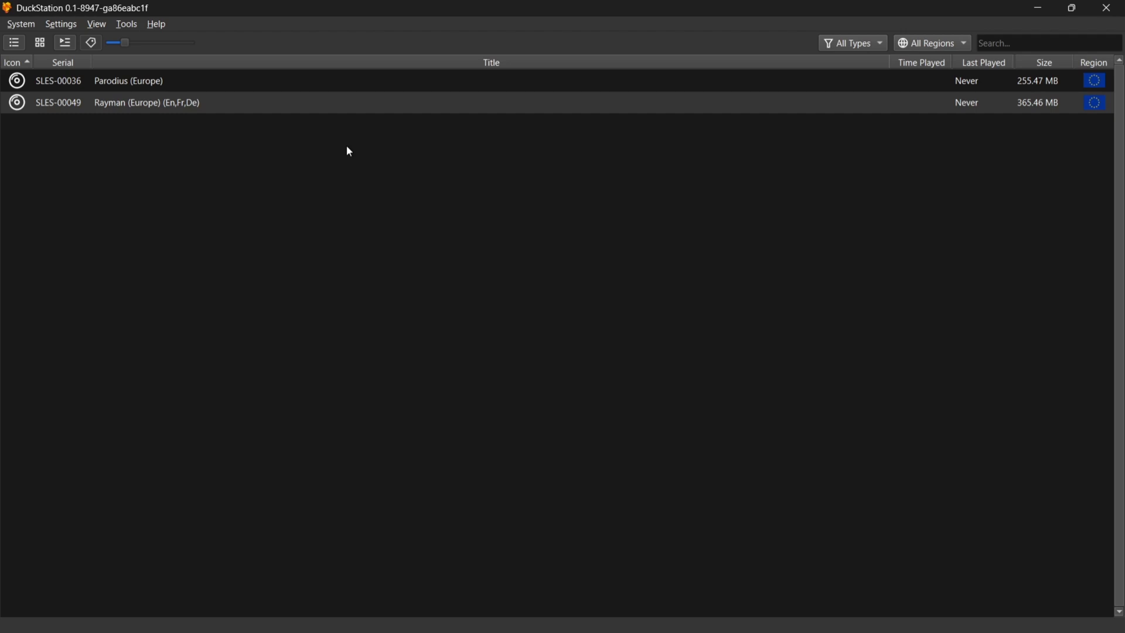
pyautogui.click(63, 25)
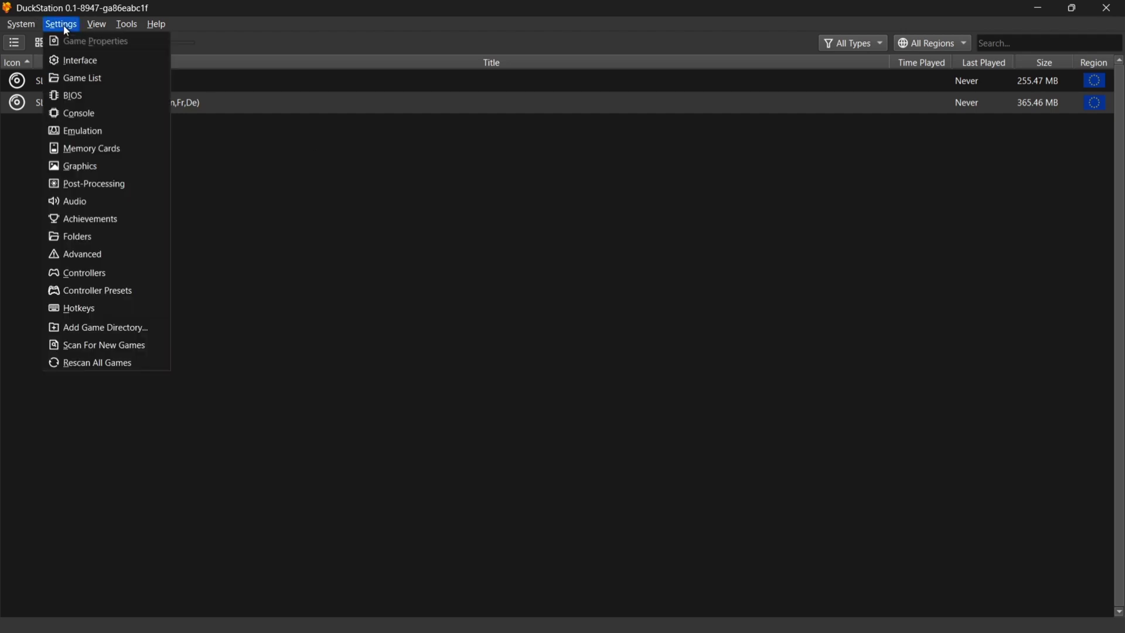
pyautogui.click(80, 274)
pyautogui.click(184, 121)
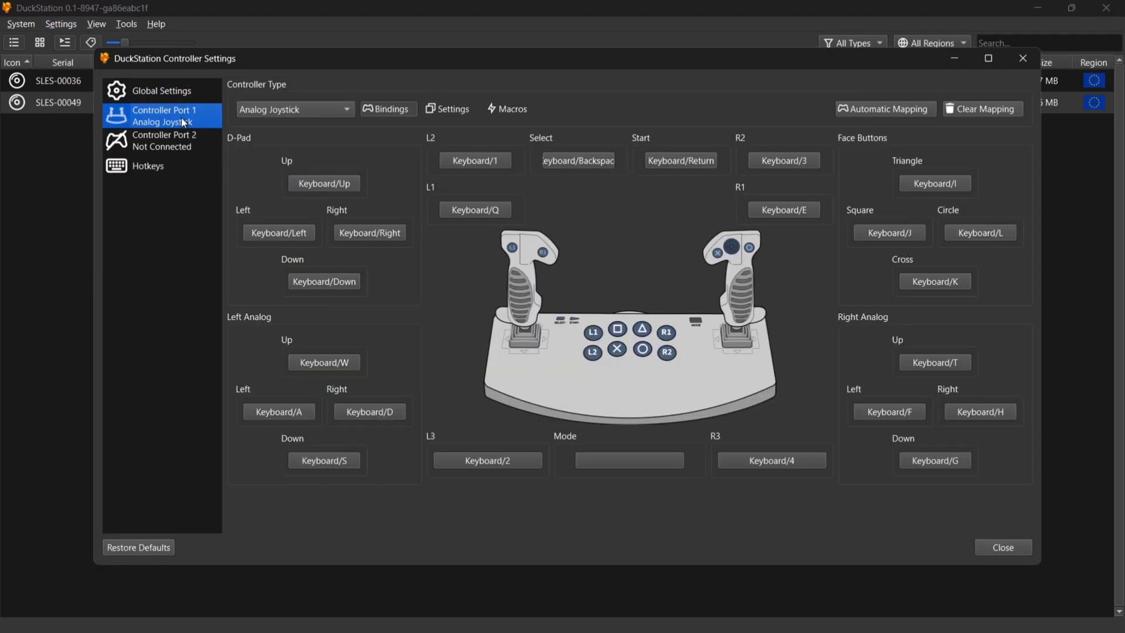
pyautogui.click(336, 113)
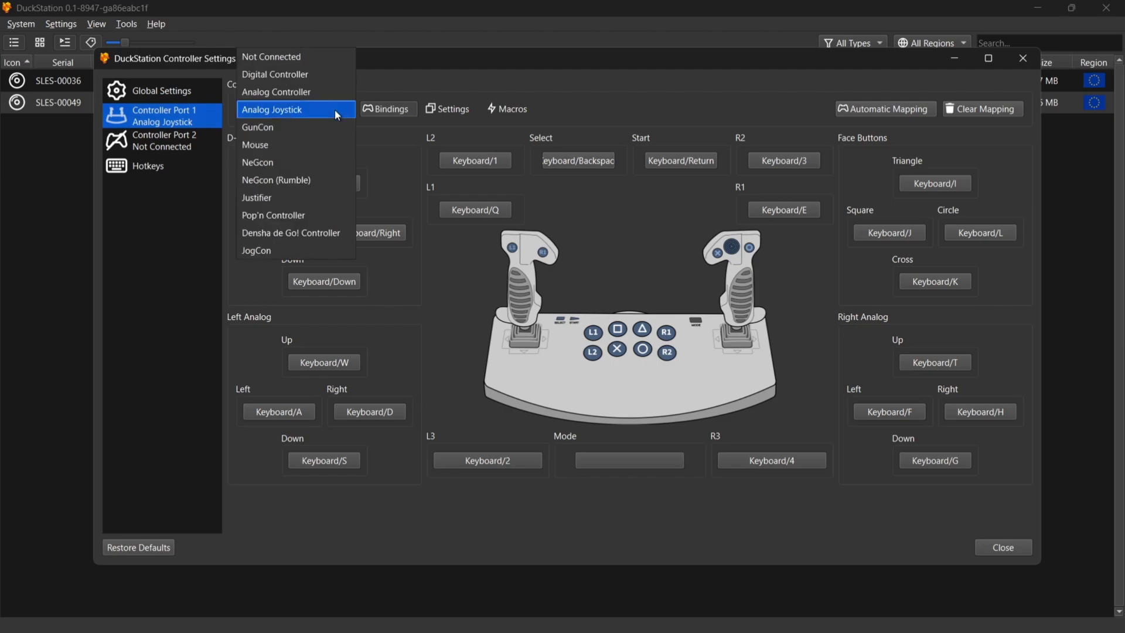
# - Make port 1 a Digital Controller auto-mapped to SDL-0 (Xbox Series X Controller)
pyautogui.click(318, 74)
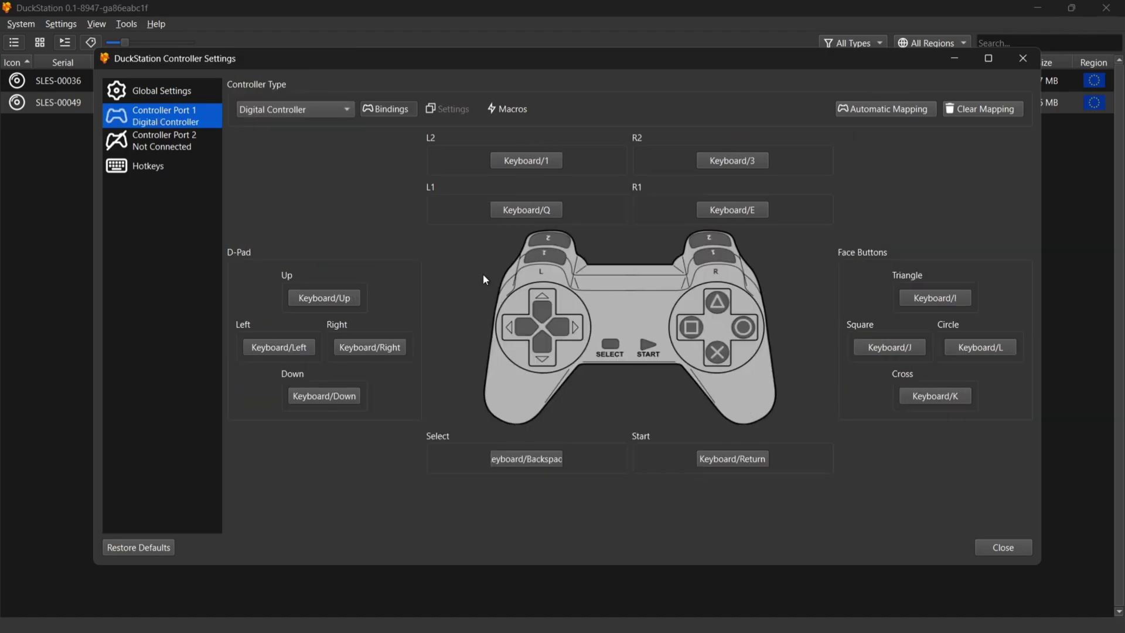
pyautogui.click(880, 115)
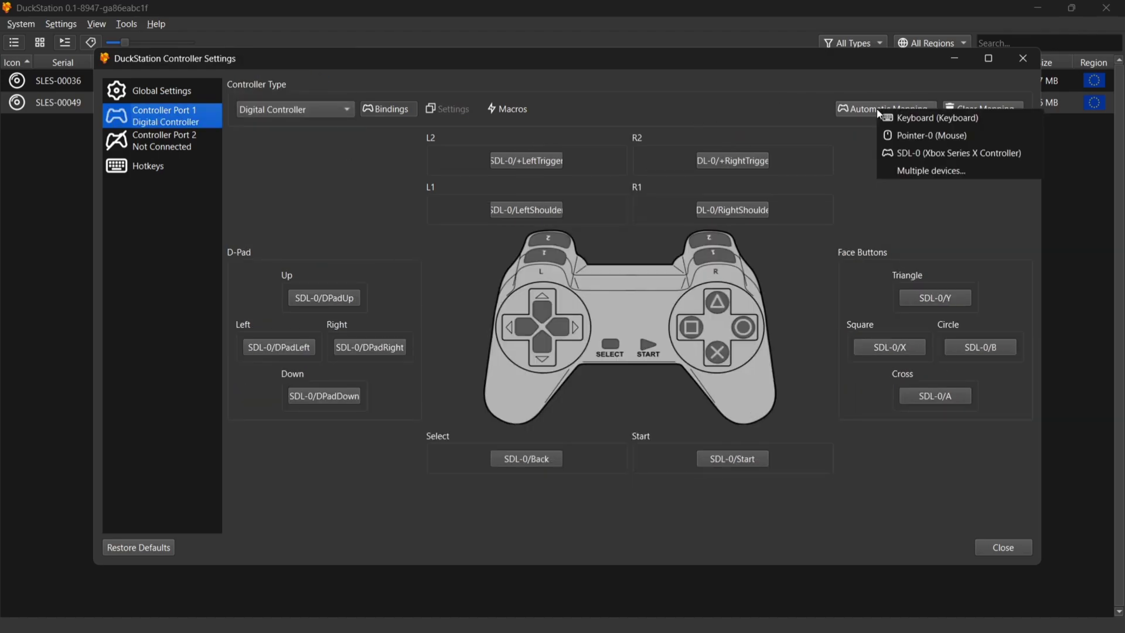
pyautogui.click(983, 154)
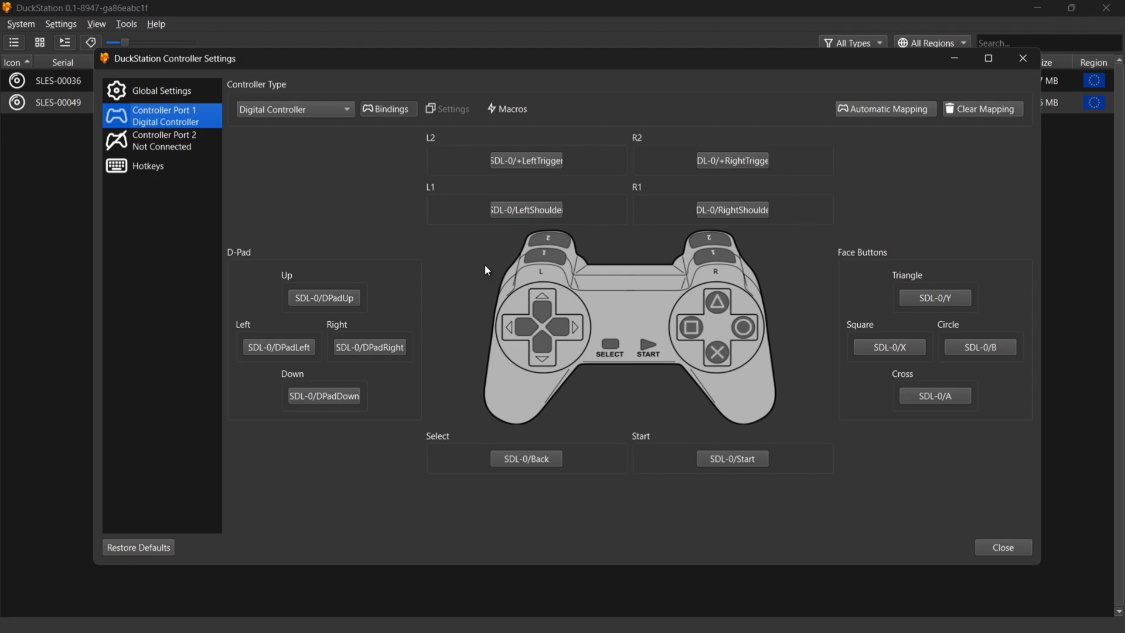
# - Check the D-Pad Up, Left, Right and Down bindings
pyautogui.click(309, 300)
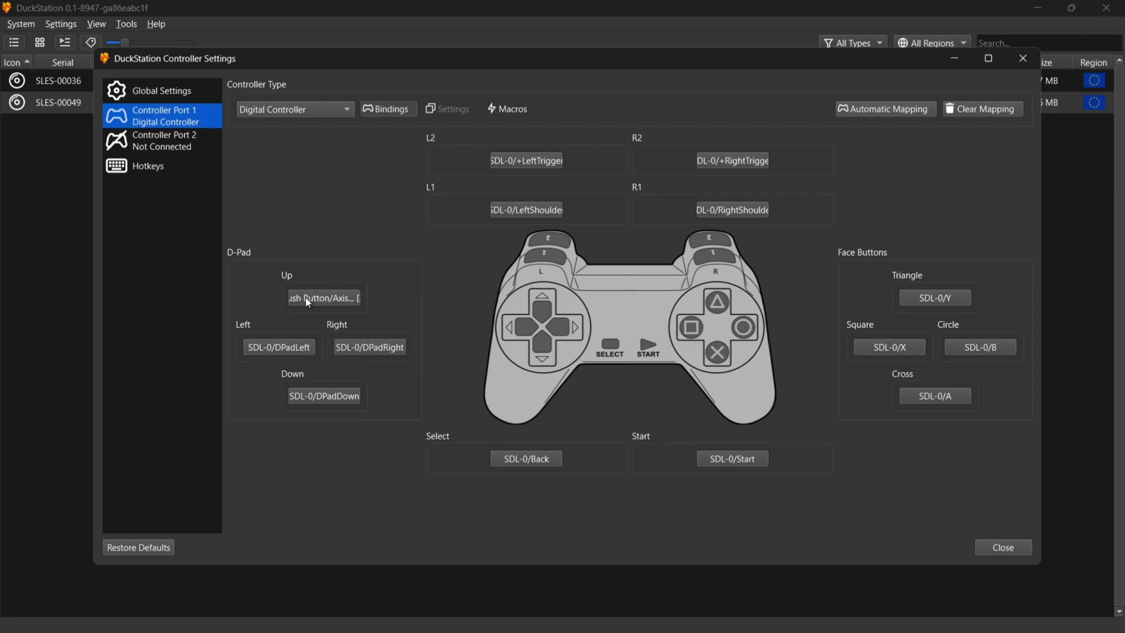
pyautogui.click(288, 344)
pyautogui.click(396, 351)
pyautogui.click(320, 396)
# - Set Controller Port 2 to Analog Controller and close the controller settings
pyautogui.click(185, 146)
pyautogui.click(324, 110)
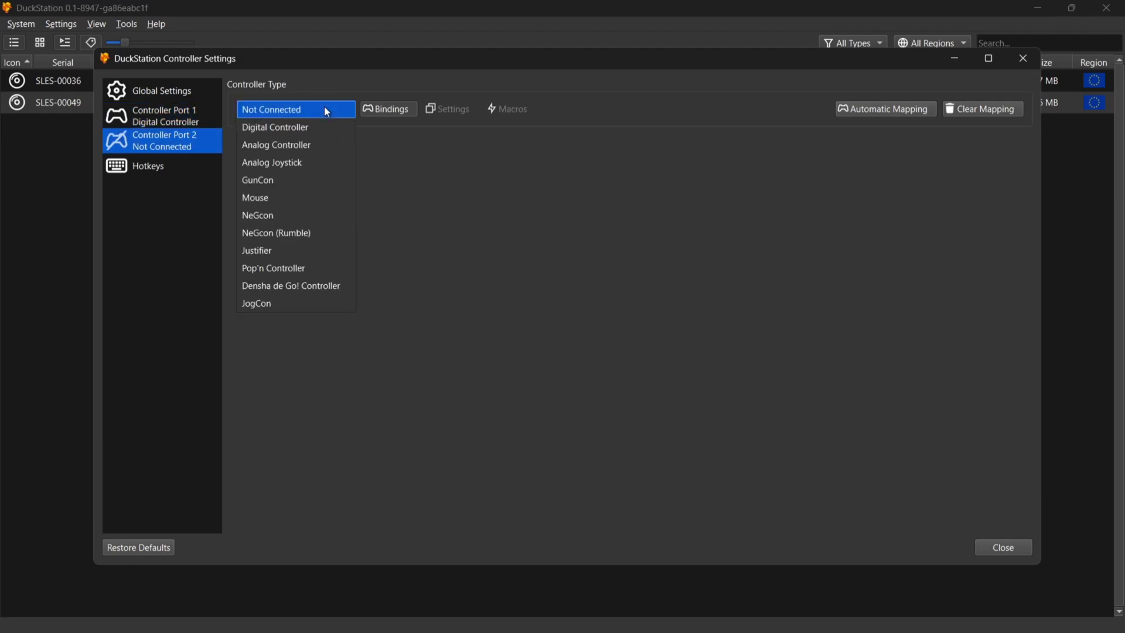
pyautogui.click(314, 145)
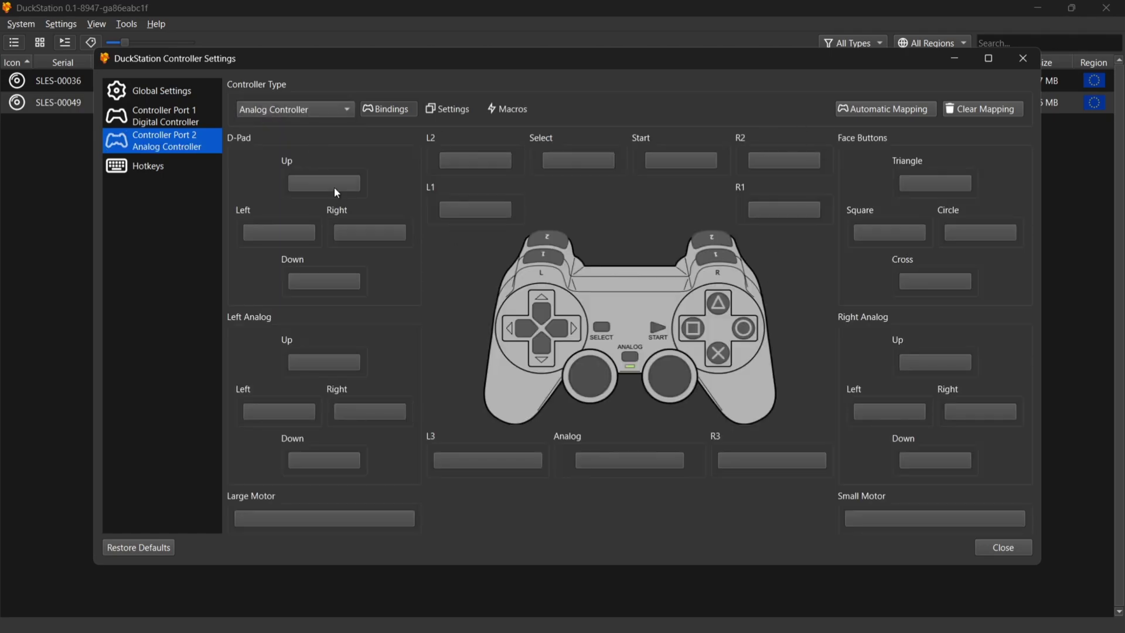
pyautogui.click(1004, 549)
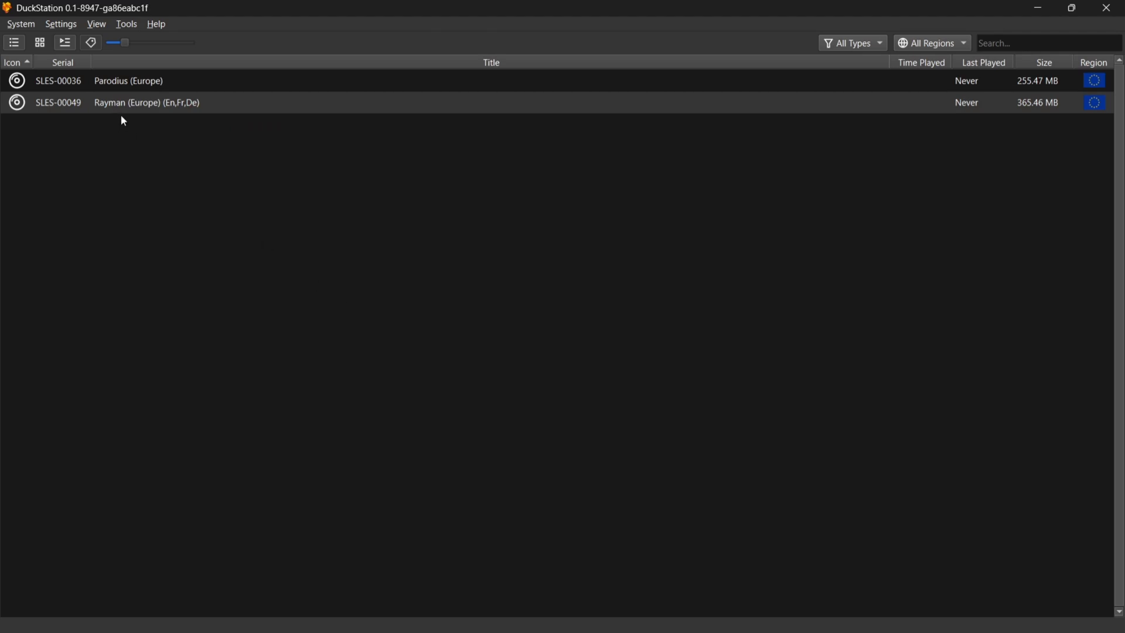
# - Launch Parodius (Europe) and switch it to fullscreen
pyautogui.doubleClick(130, 80)
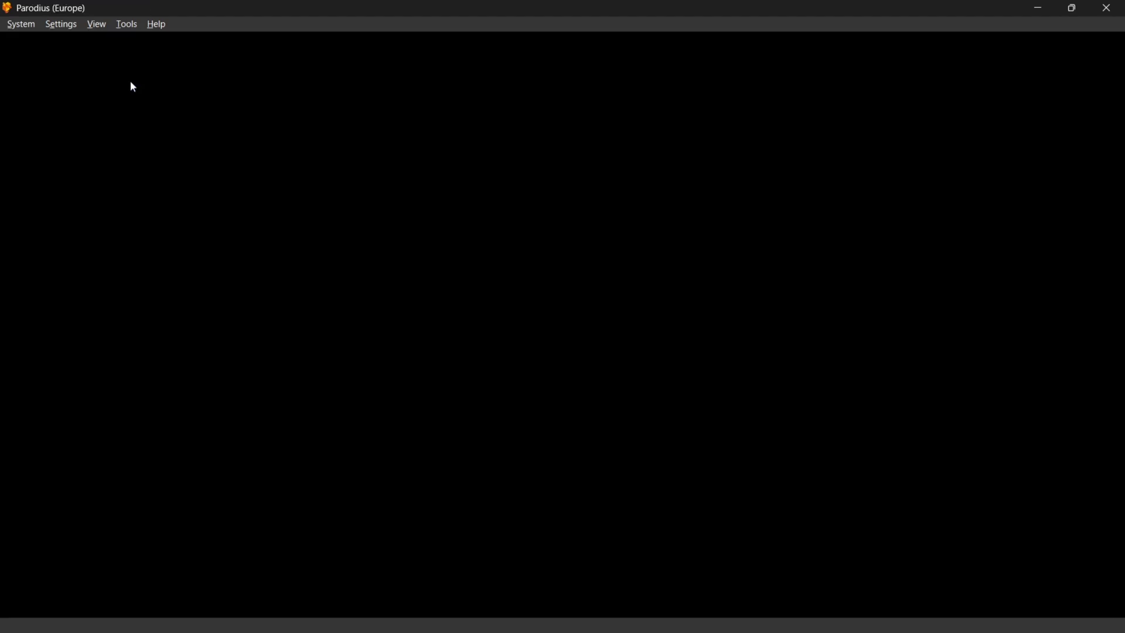
pyautogui.click(98, 25)
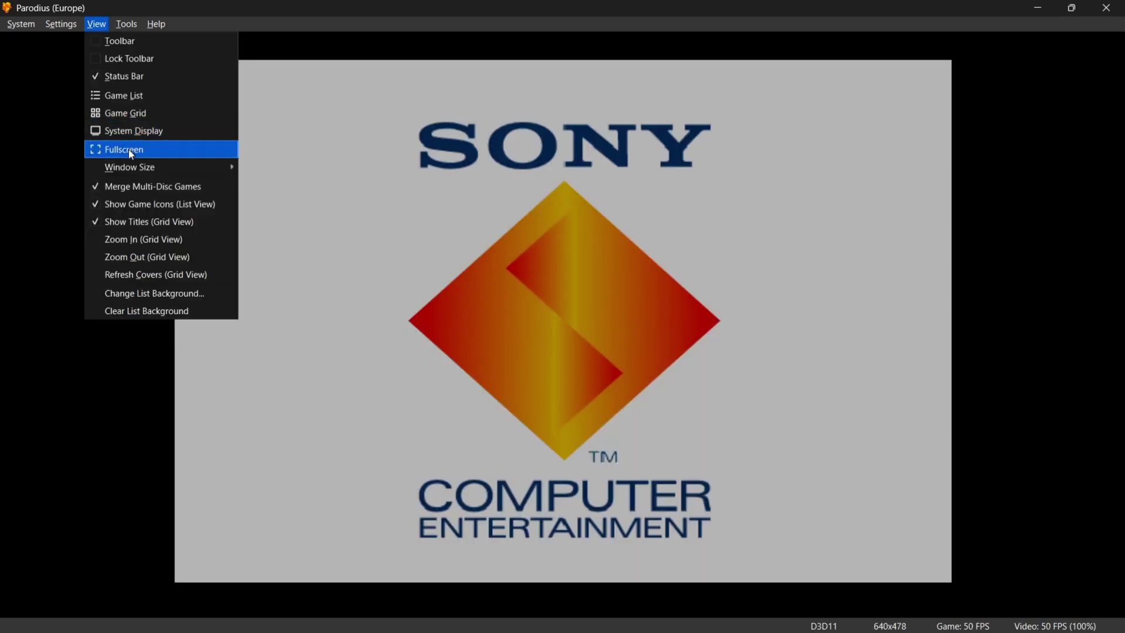
pyautogui.click(117, 150)
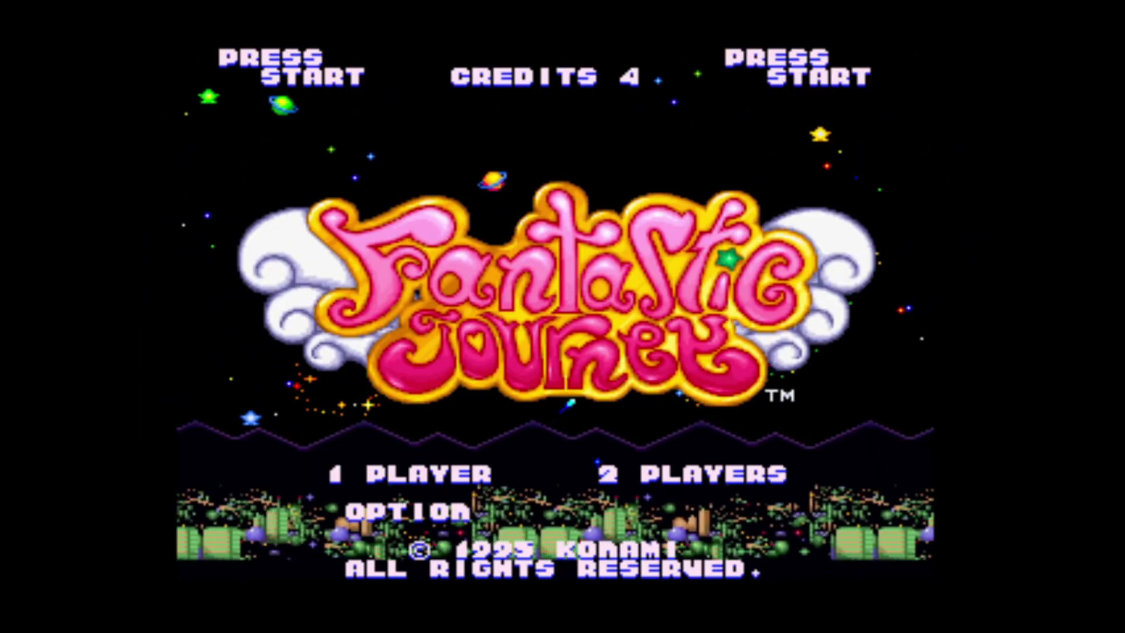
# - From the pause menu, close Parodius with Exit And Save State
pyautogui.press('Escape')
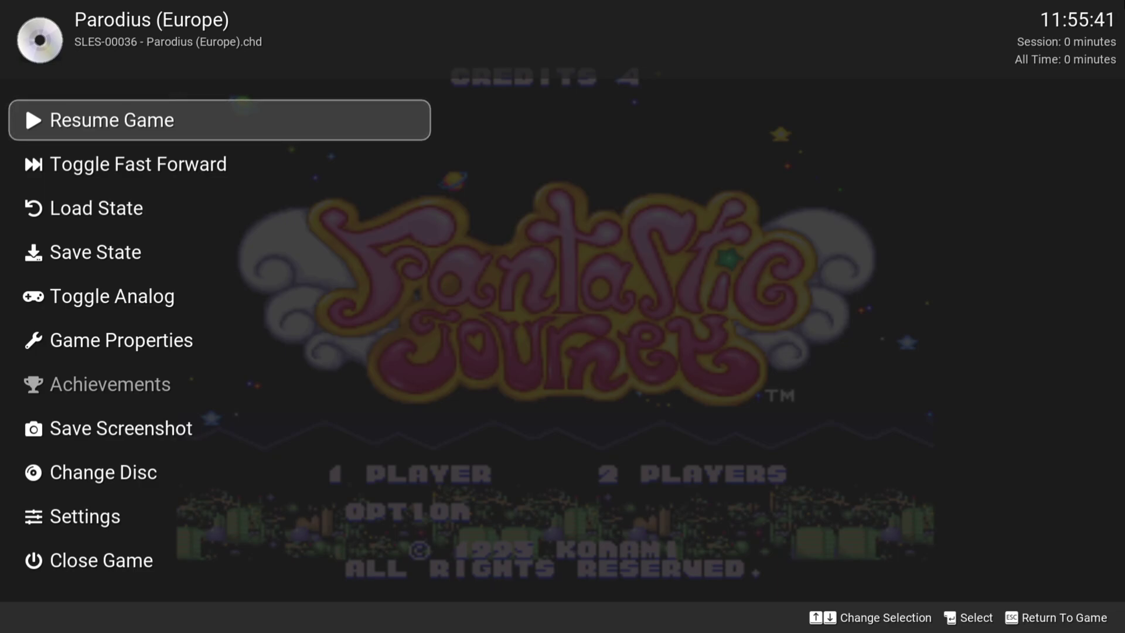
pyautogui.press('Down')
pyautogui.press('Down')
pyautogui.press('Down')
pyautogui.press('Down')
pyautogui.press('Down')
pyautogui.press('Down')
pyautogui.press('Down')
pyautogui.press('Down')
pyautogui.press('Down')
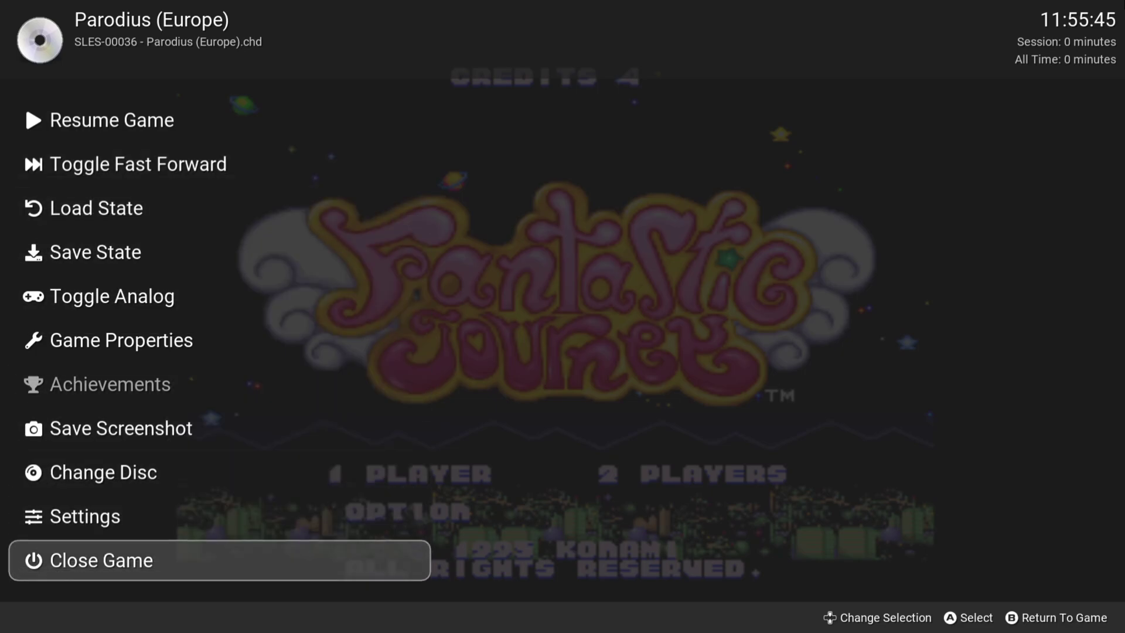
pyautogui.press('Return')
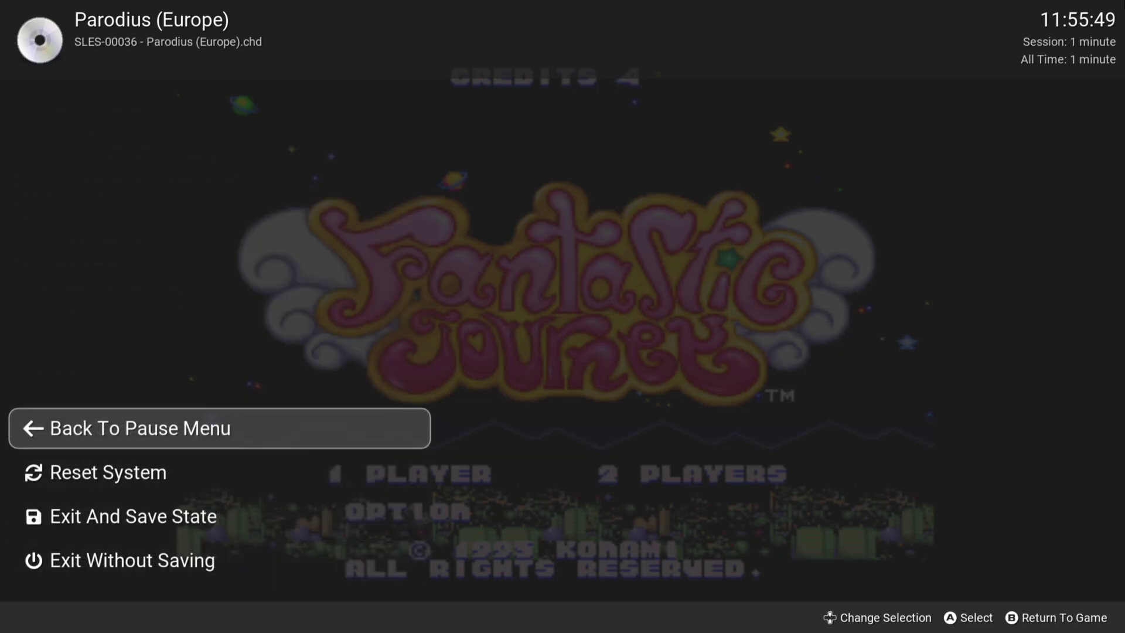
pyautogui.press('Down')
pyautogui.press('Down')
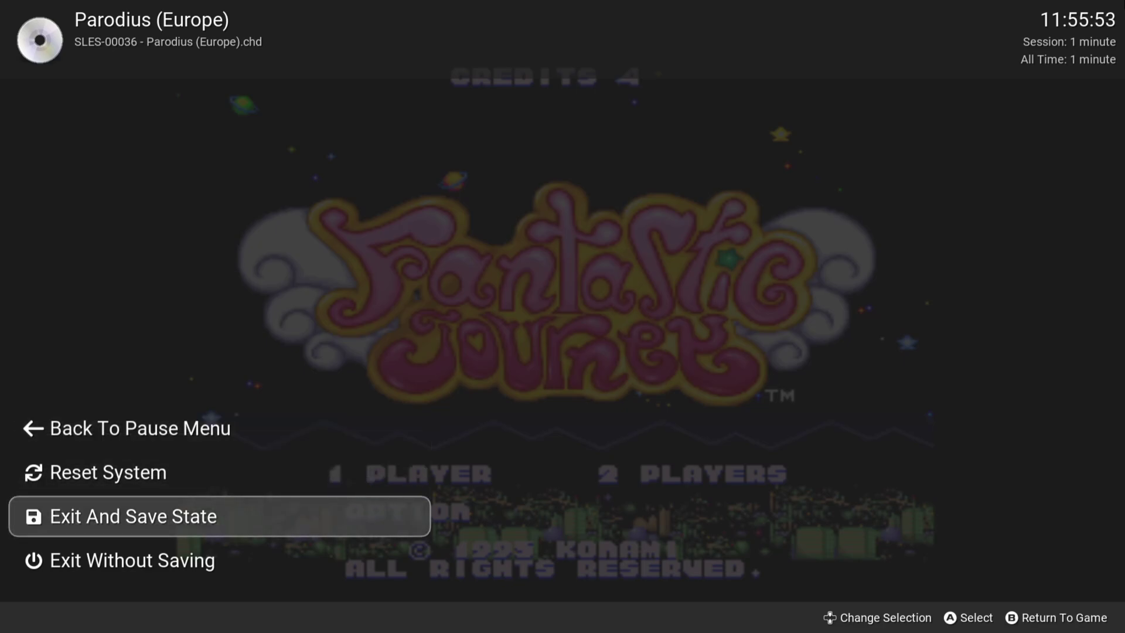
pyautogui.press('Down')
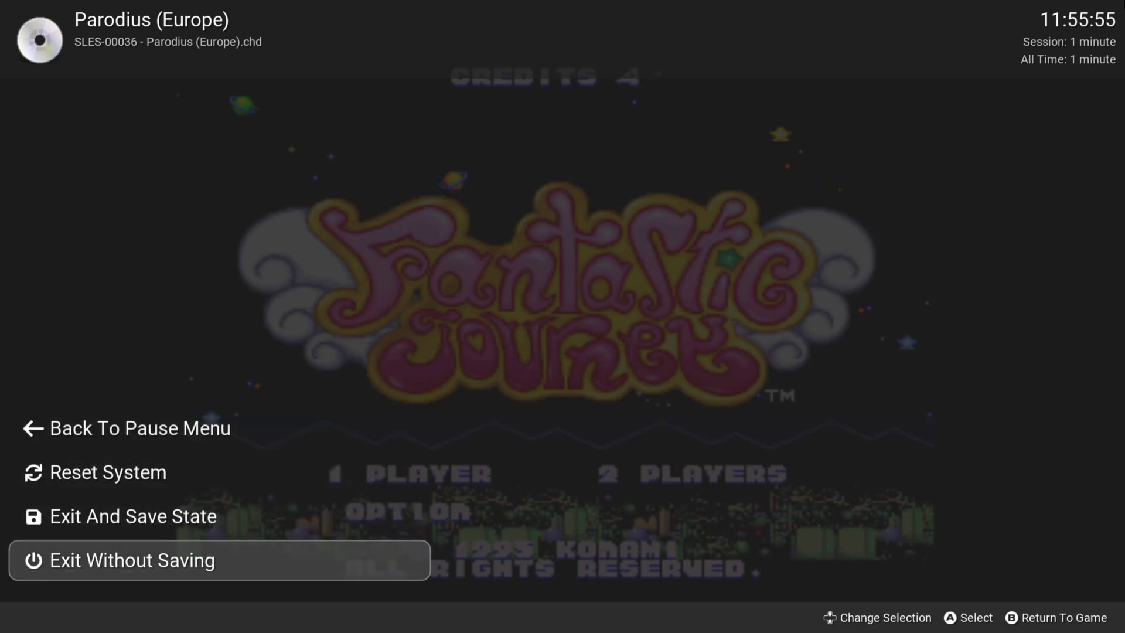
pyautogui.press('Up')
pyautogui.press('Return')
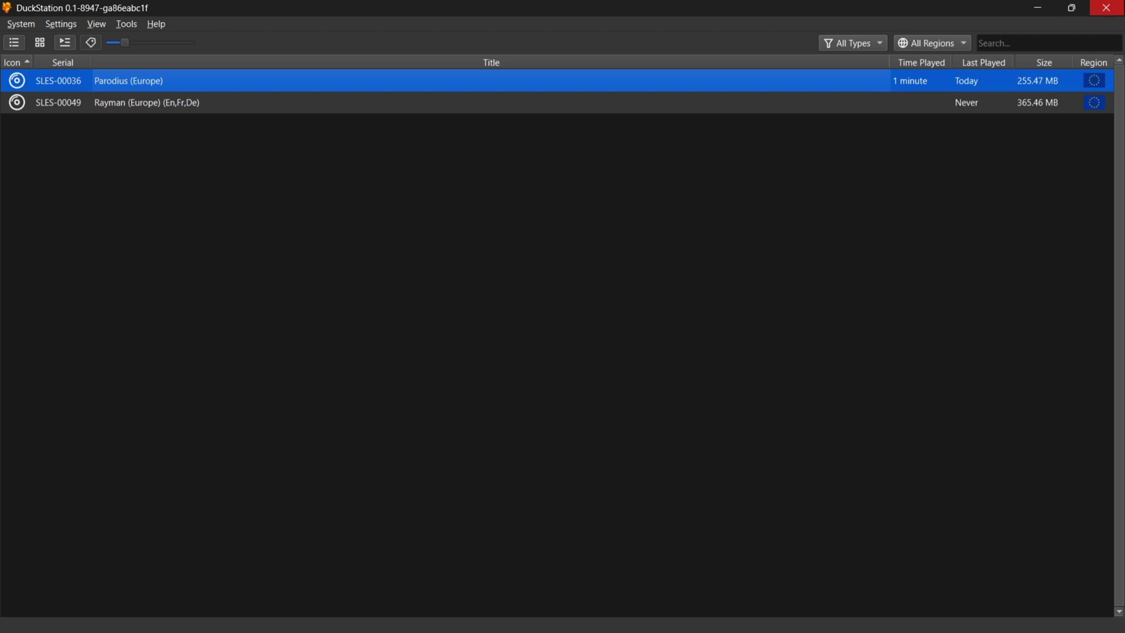
# - Open Rayman (Europe)'s properties and enable per-game post processing
pyautogui.click(154, 108)
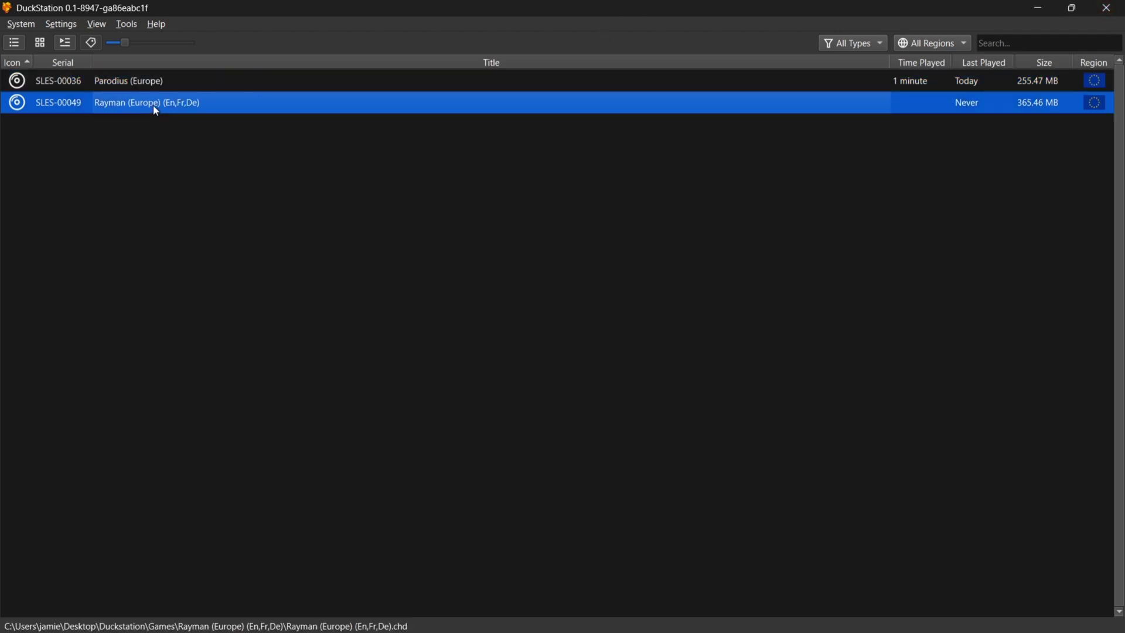
pyautogui.rightClick(155, 111)
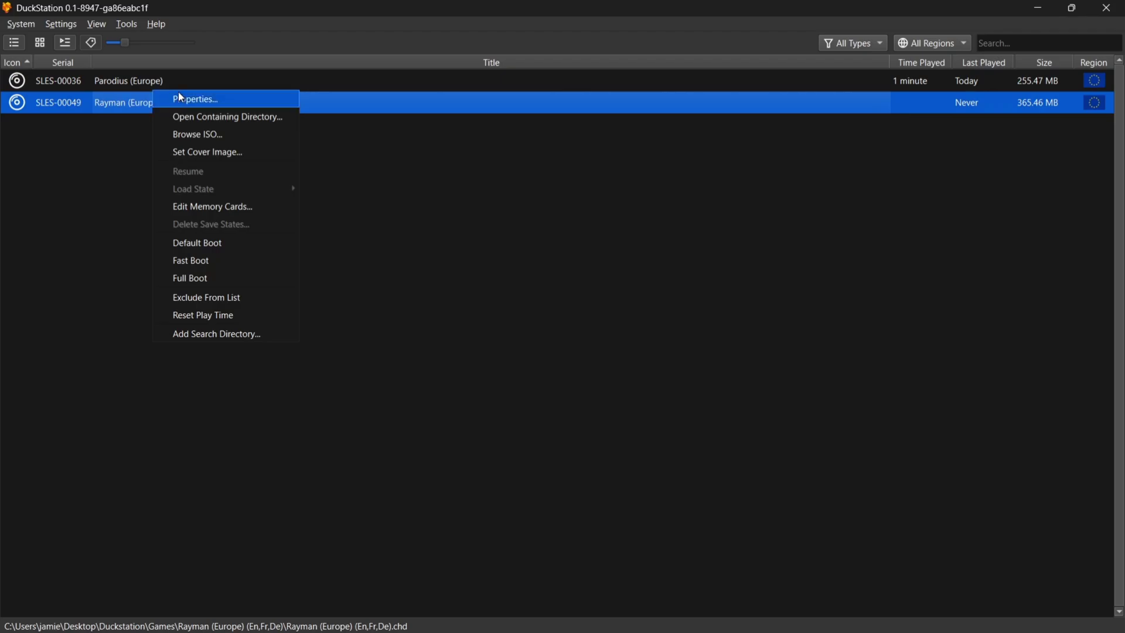
pyautogui.click(178, 98)
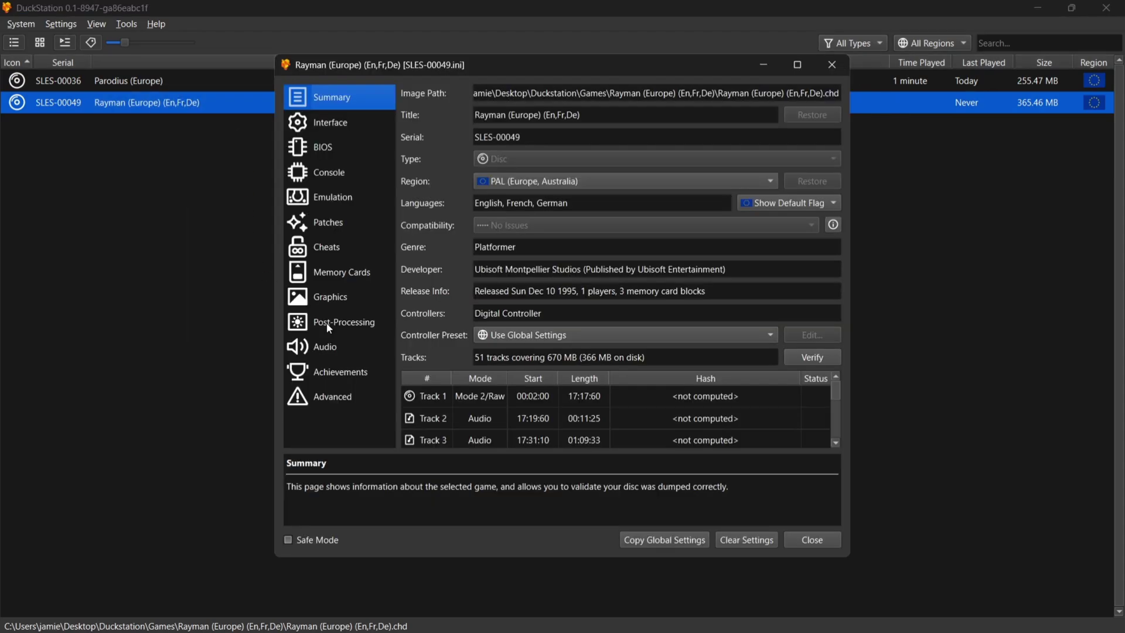
pyautogui.click(345, 324)
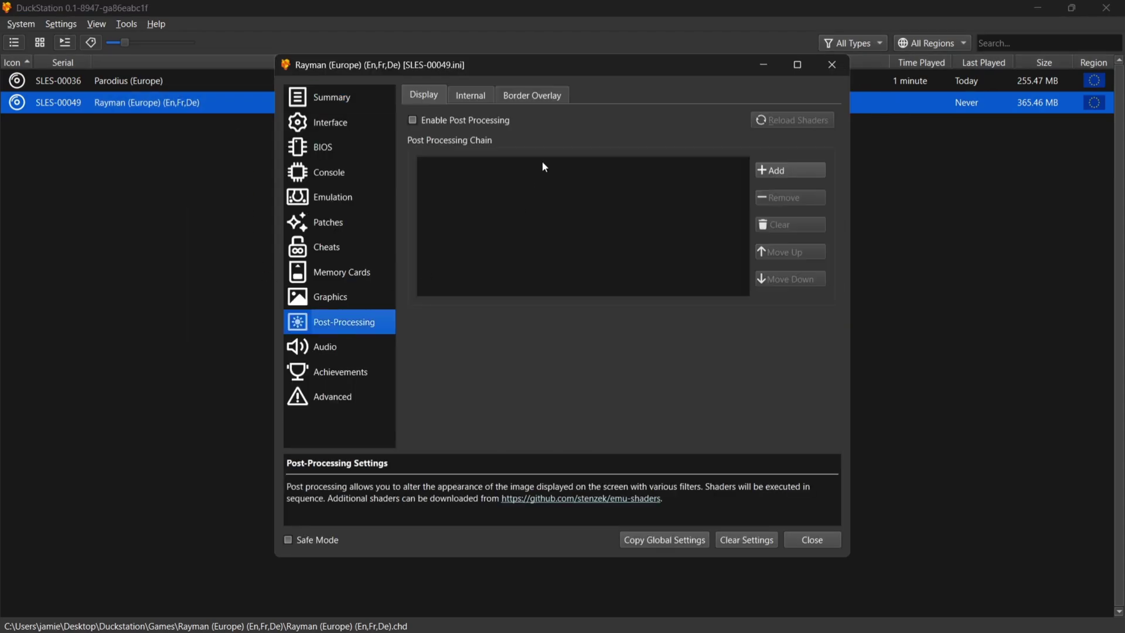
pyautogui.click(419, 126)
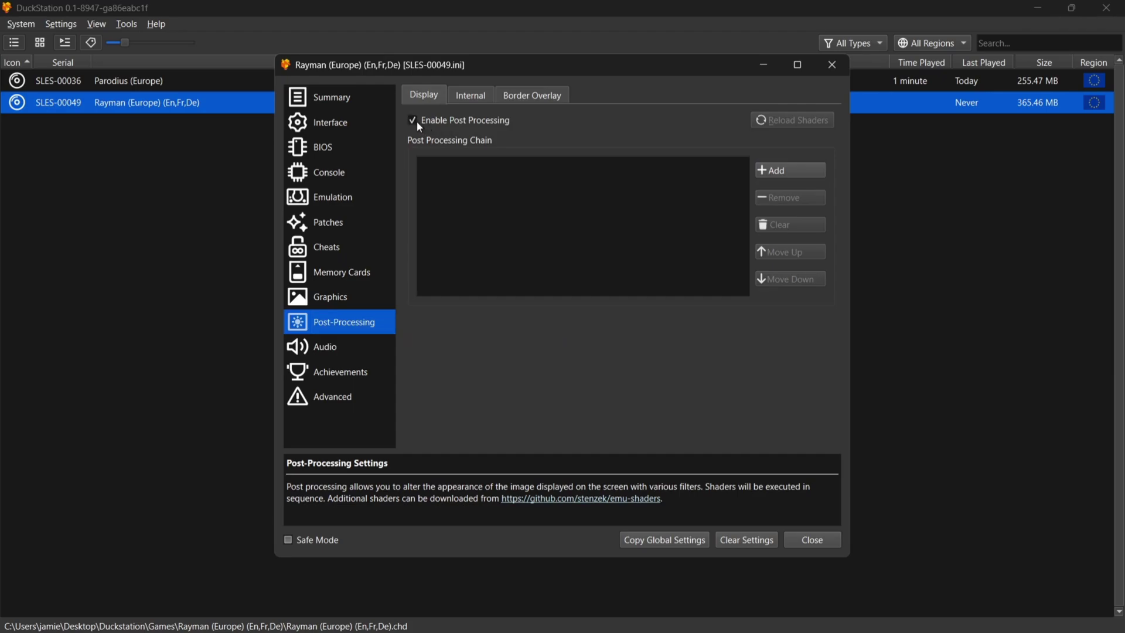
# - Add the CRT-NewPixie shader, review its parameters, close properties and launch Rayman
pyautogui.click(778, 172)
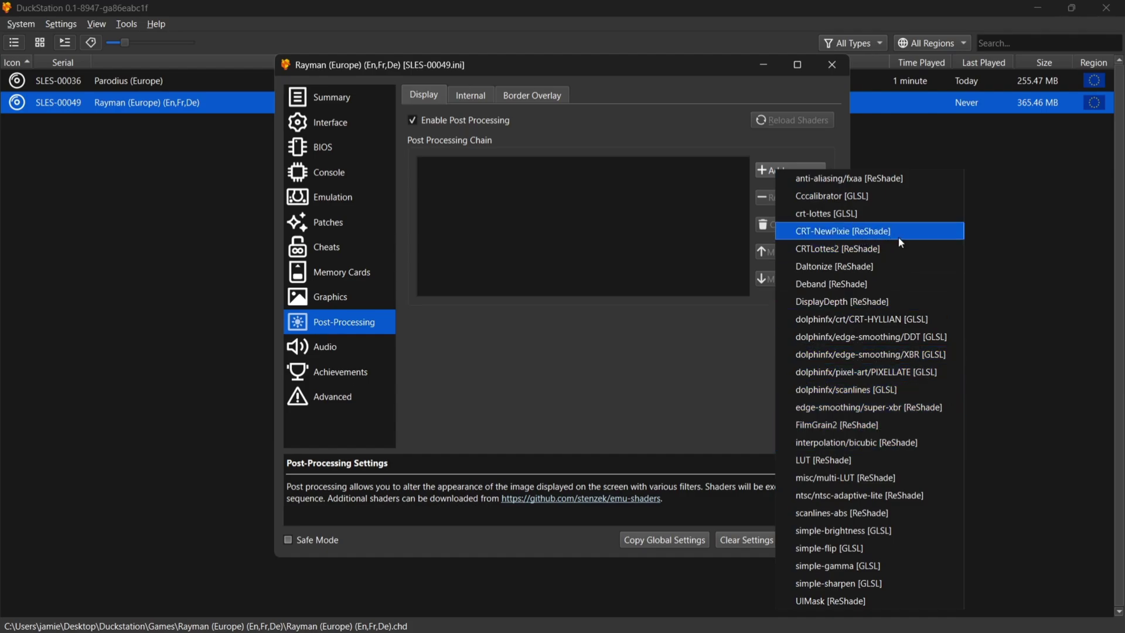
pyautogui.click(917, 242)
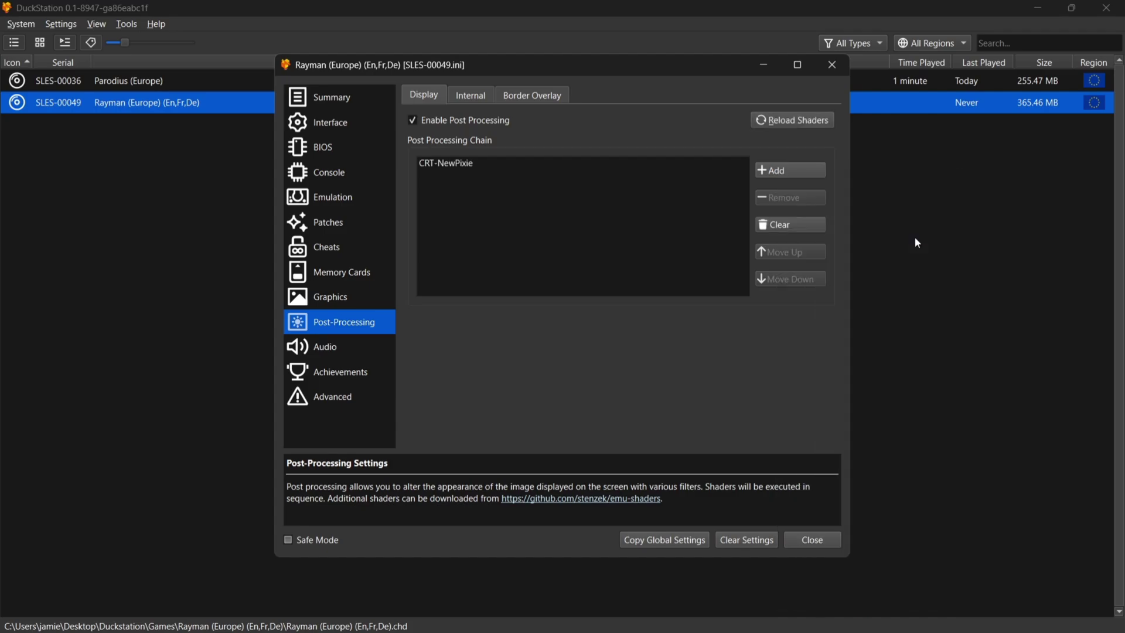
pyautogui.click(457, 166)
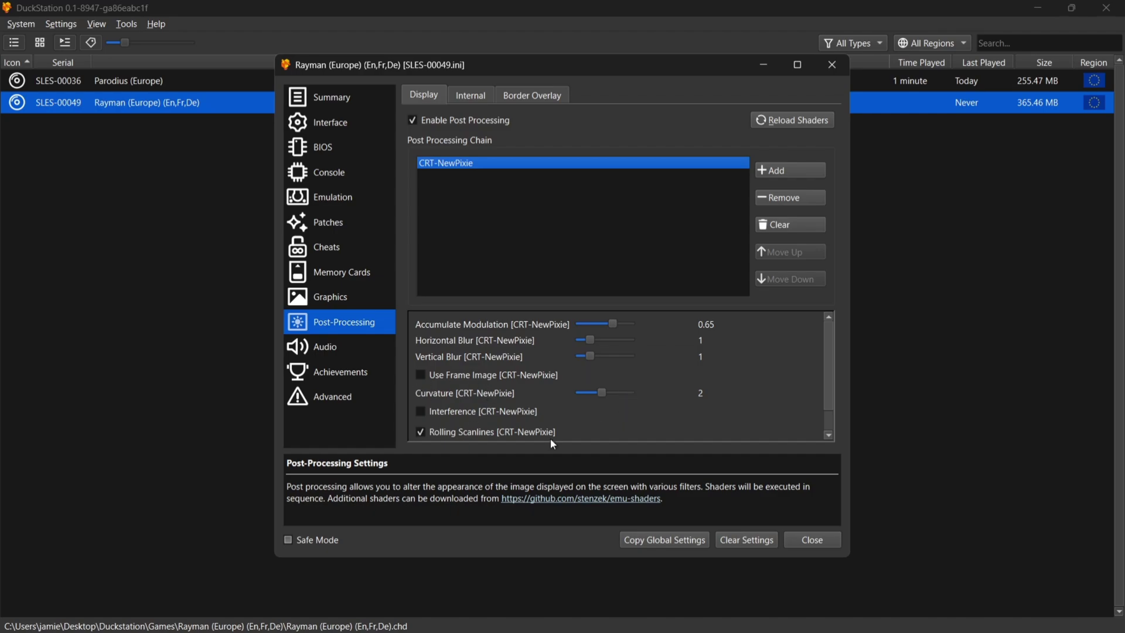
pyautogui.click(815, 540)
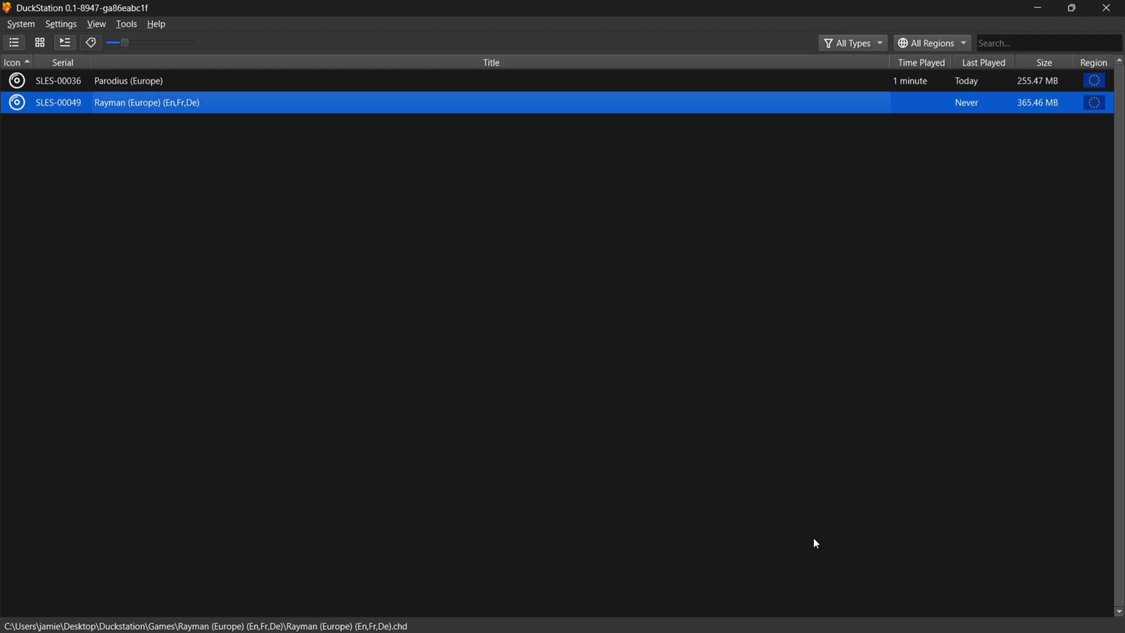
pyautogui.doubleClick(127, 102)
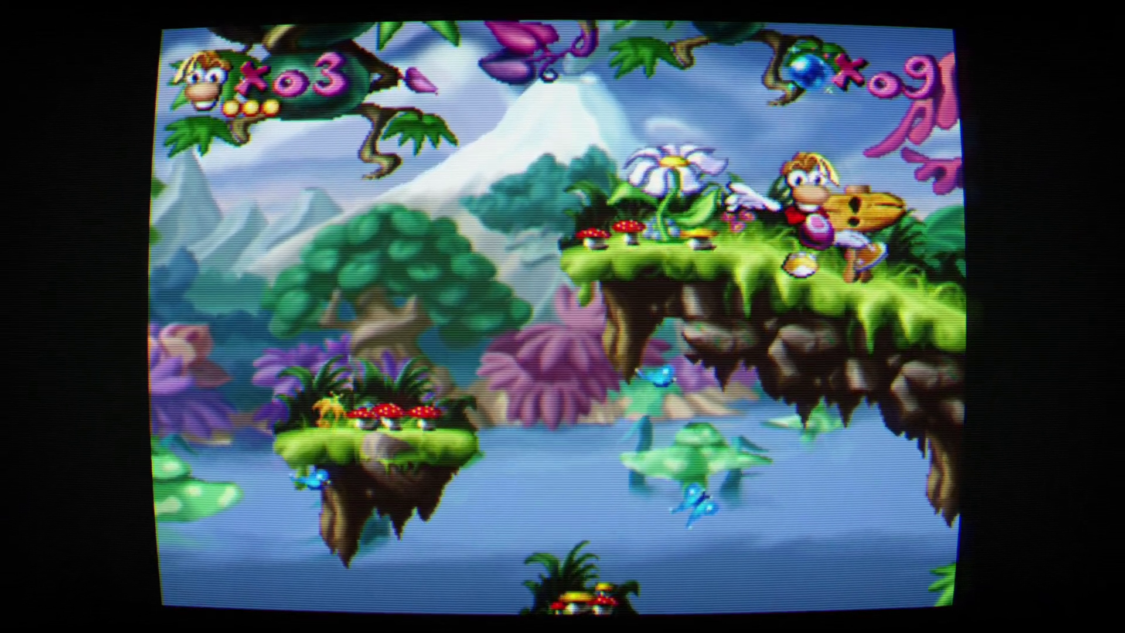
# - Pause Rayman and save the state to Game Slot 1
pyautogui.press('Escape')
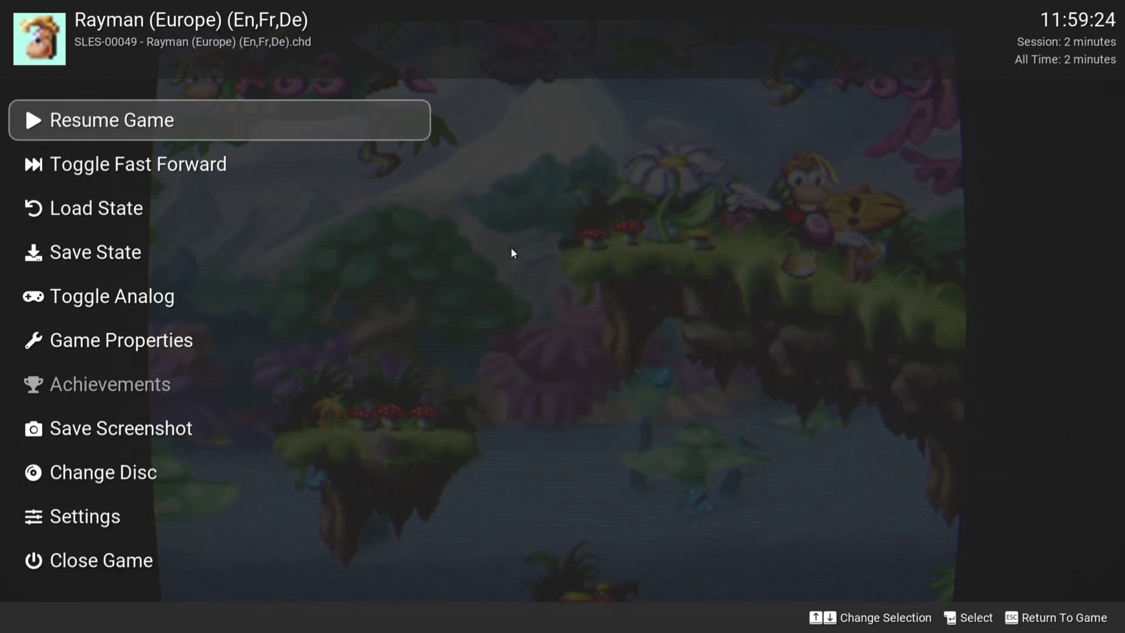
pyautogui.press('Down')
pyautogui.press('Down')
pyautogui.press('Down')
pyautogui.press('Return')
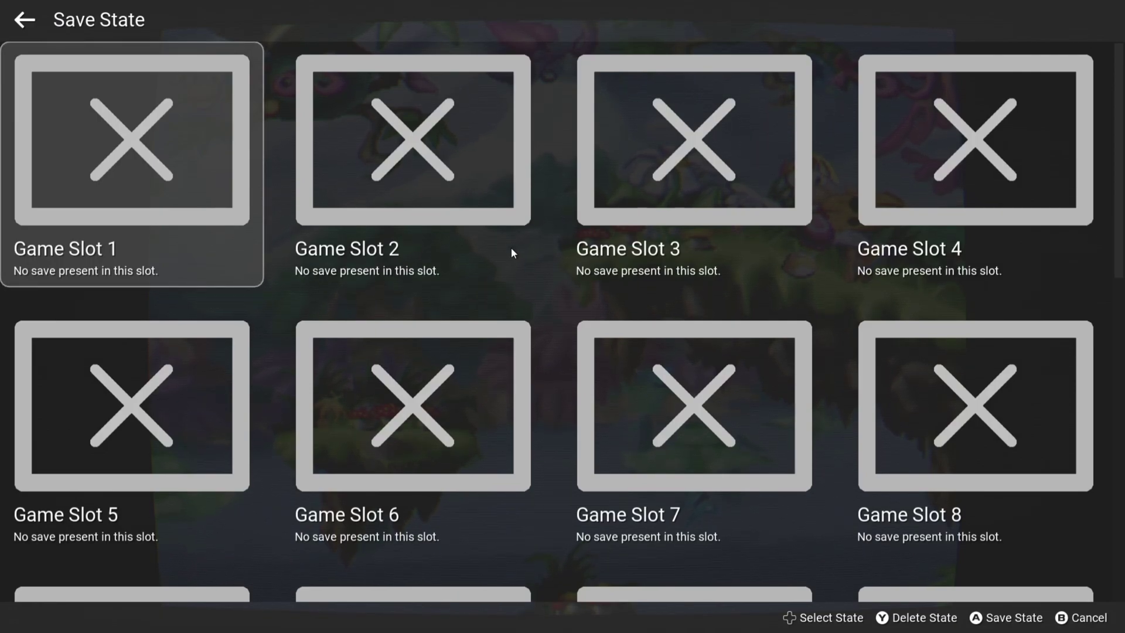
pyautogui.press('Return')
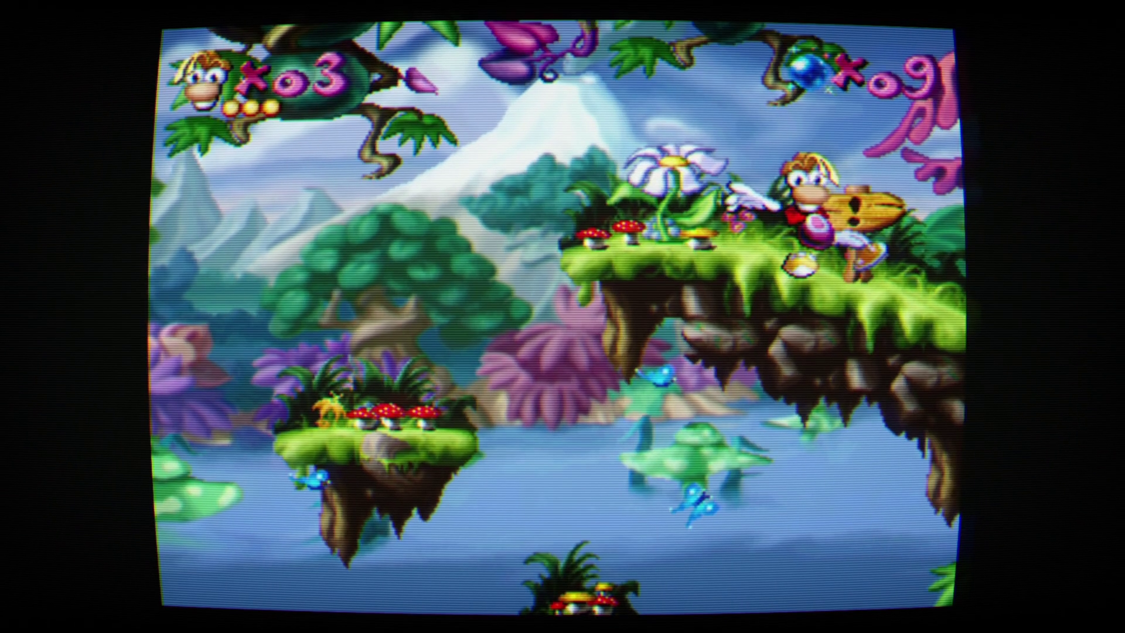
# - Close Rayman from the pause menu with Exit Without Saving
pyautogui.press('Escape')
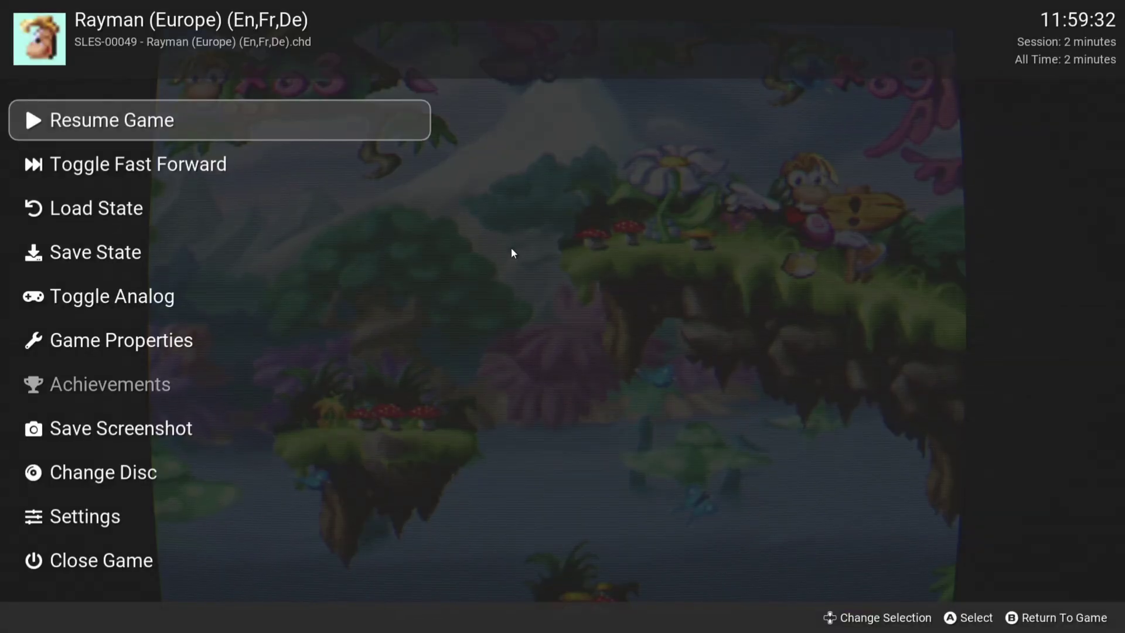
pyautogui.press('Down')
pyautogui.press('Down')
pyautogui.press('Down')
pyautogui.press('Down')
pyautogui.press('Down')
pyautogui.press('Down')
pyautogui.press('Down')
pyautogui.press('Down')
pyautogui.press('Down')
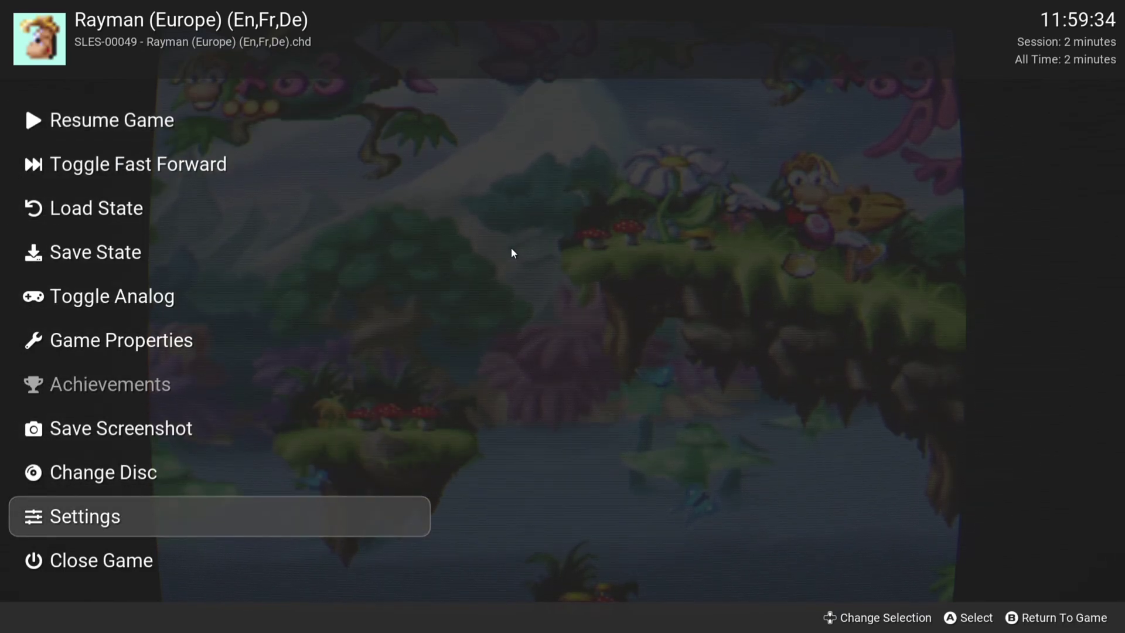
pyautogui.press('Return')
pyautogui.press('Down')
pyautogui.press('Down')
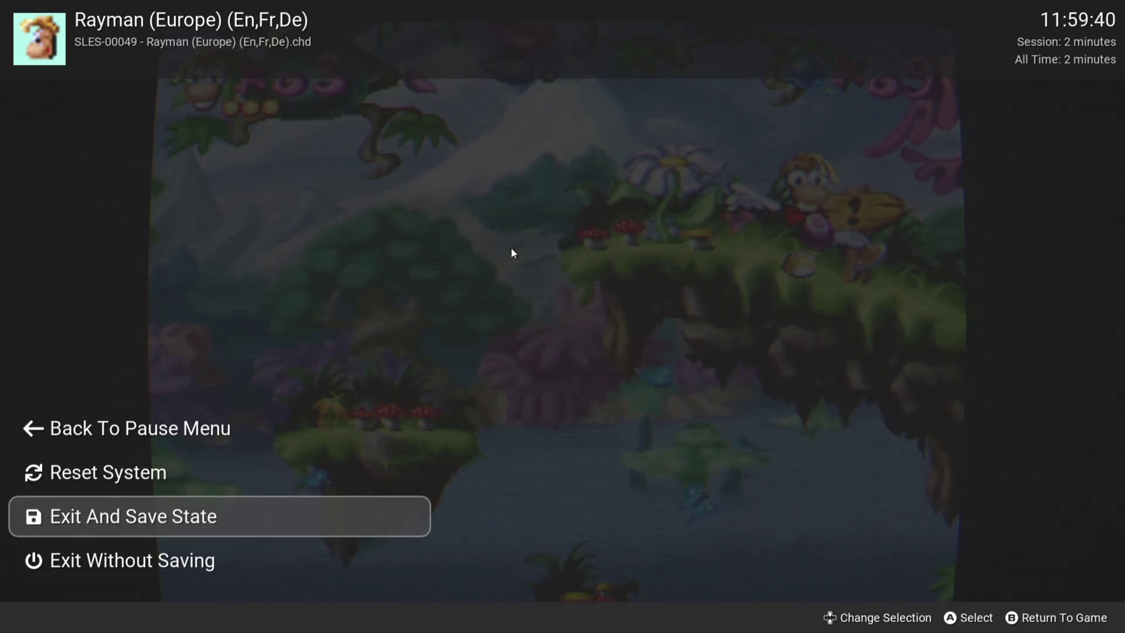
pyautogui.press('Down')
pyautogui.press('Return')
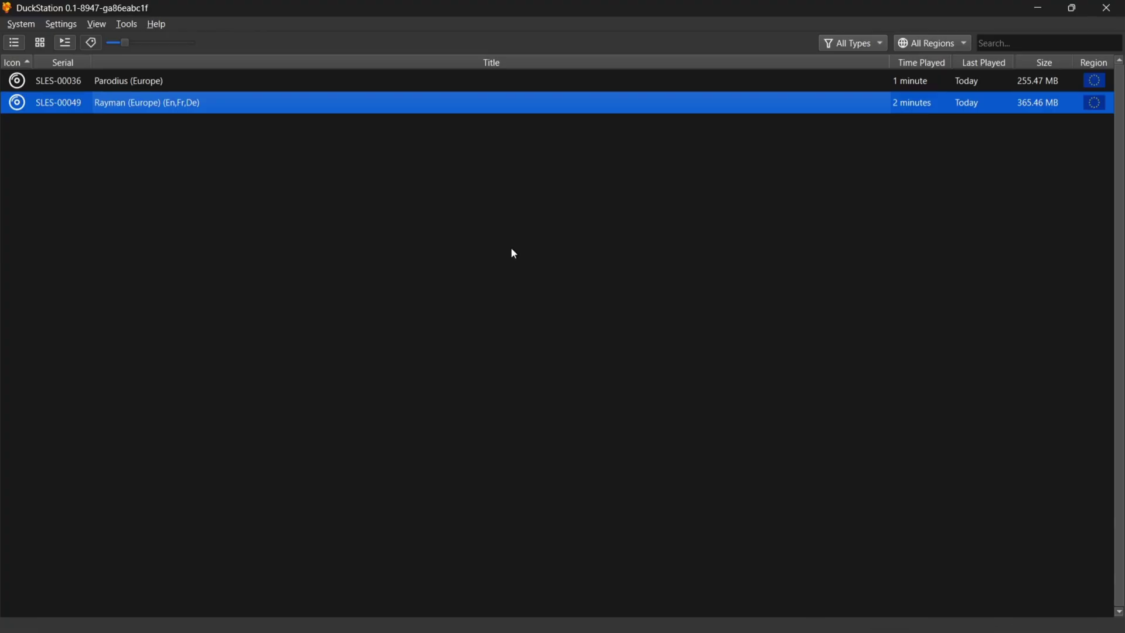
# - In Rayman's post-processing properties, select CRT-NewPixie and turn off post processing
pyautogui.rightClick(131, 110)
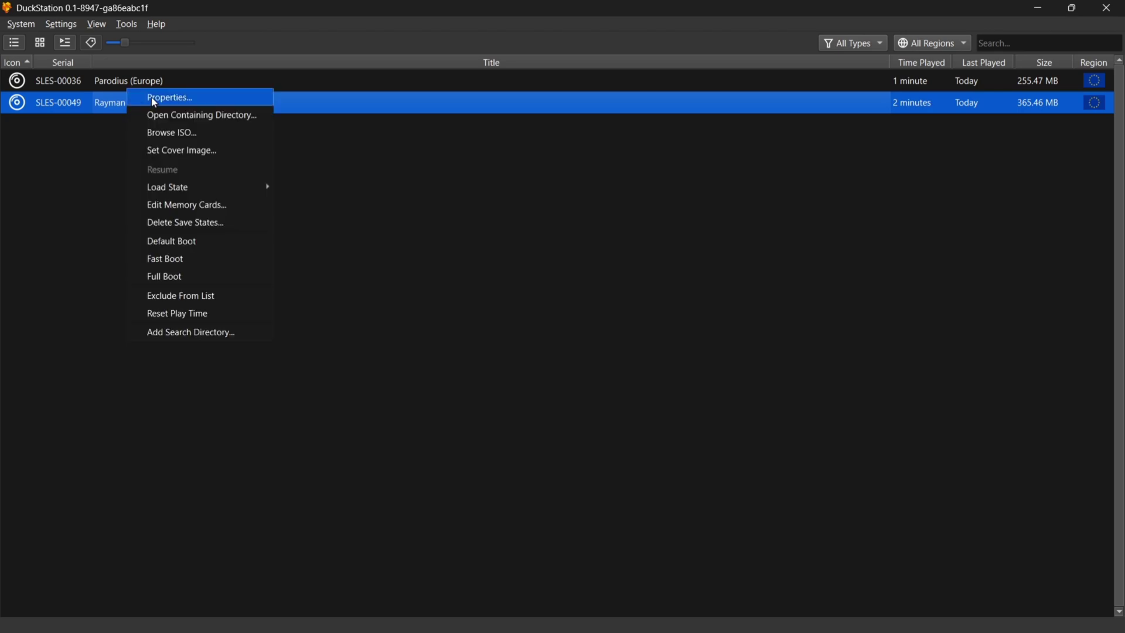
pyautogui.click(154, 100)
pyautogui.click(328, 324)
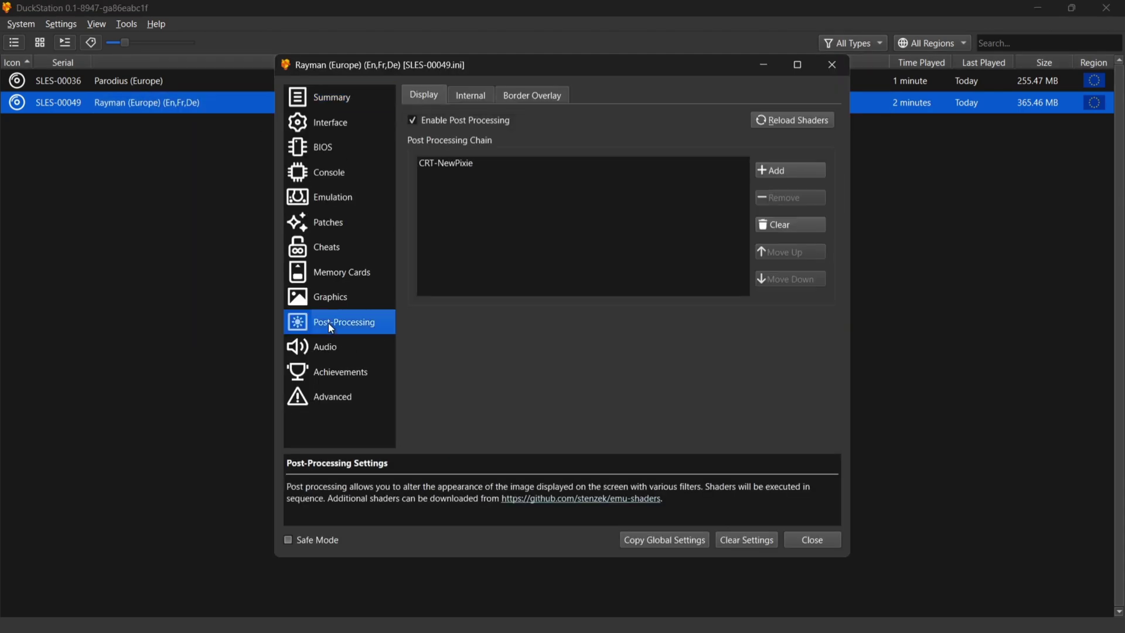
pyautogui.click(460, 164)
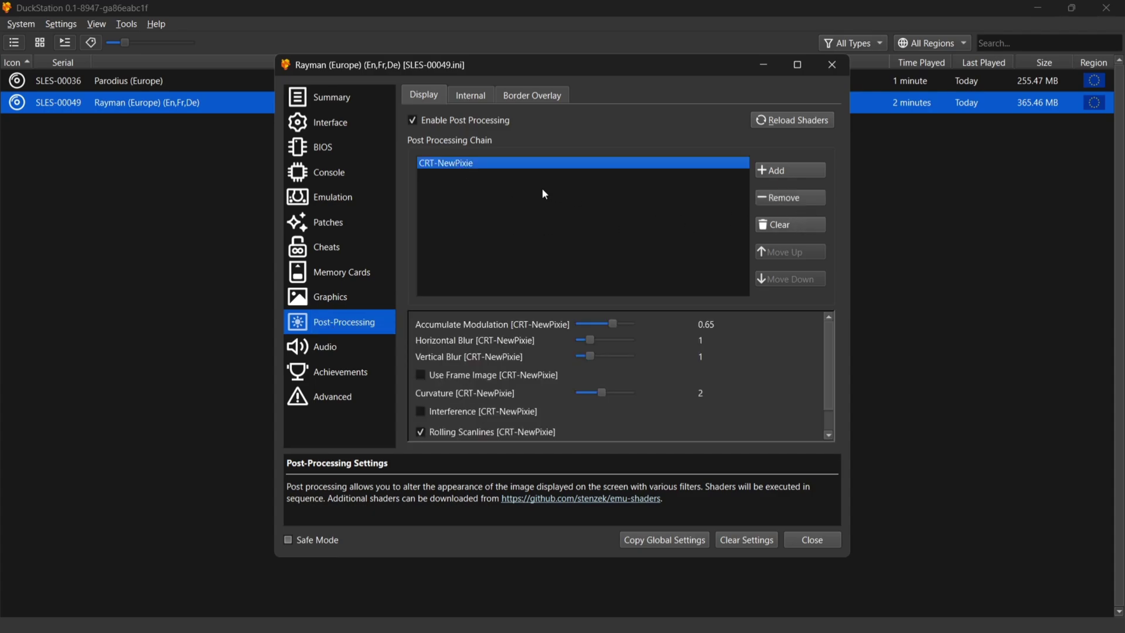
pyautogui.click(412, 120)
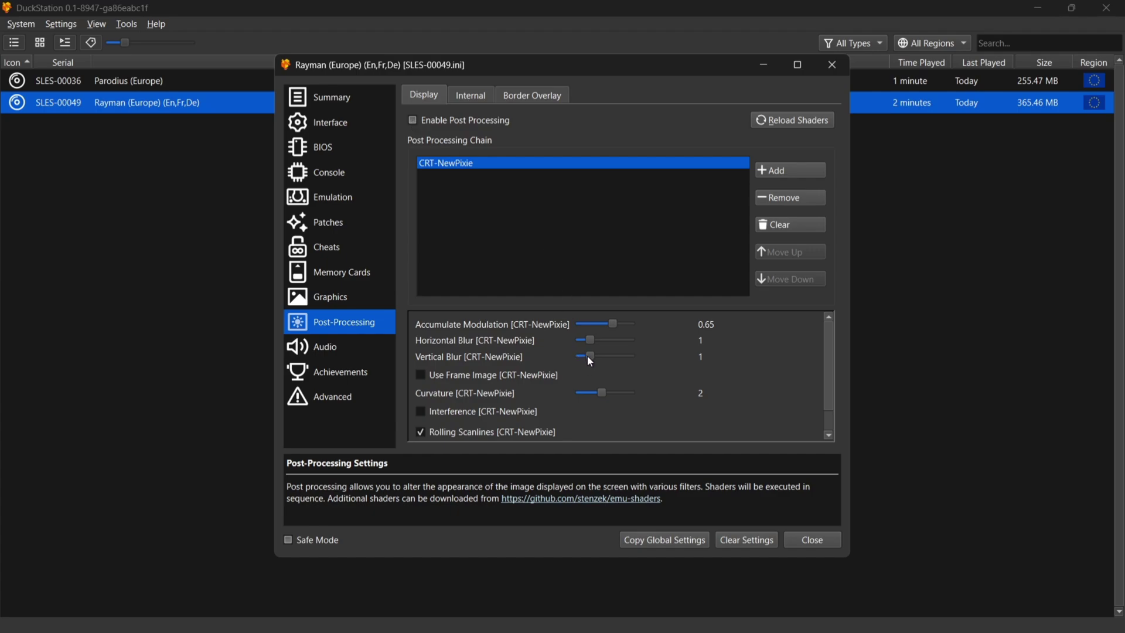
# - Raise the CRT-NewPixie blur to 2.5 and launch Rayman
pyautogui.moveTo(589, 359); pyautogui.dragTo(603, 340)
pyautogui.moveTo(627, 64); pyautogui.dragTo(879, 64)
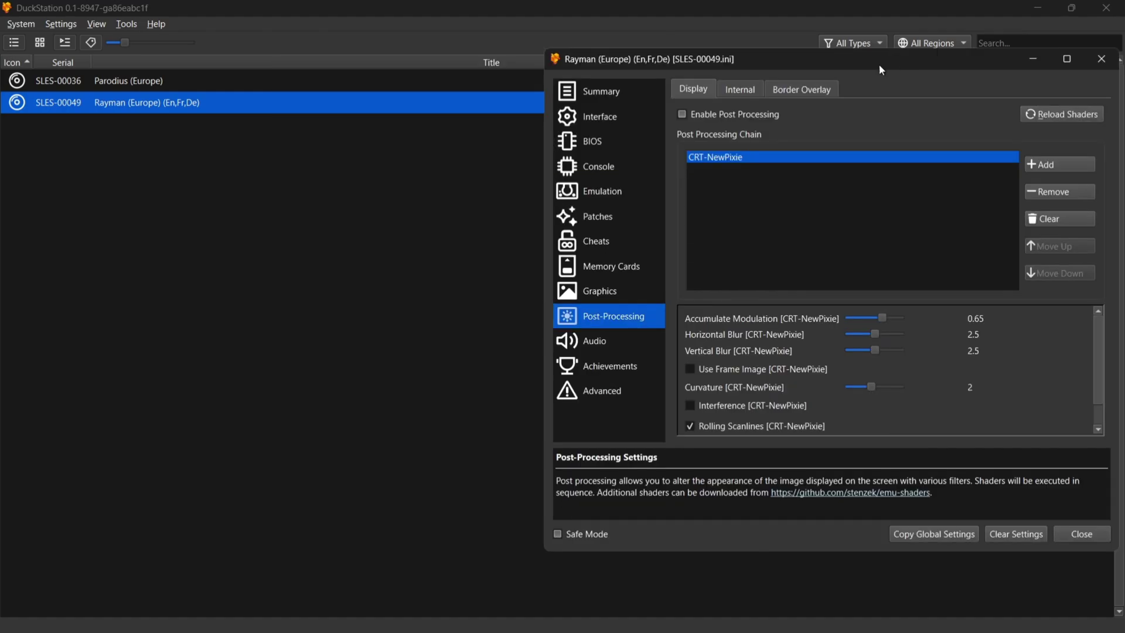
pyautogui.doubleClick(158, 110)
# - Load Rayman's Game Save 1 state
pyautogui.click(23, 24)
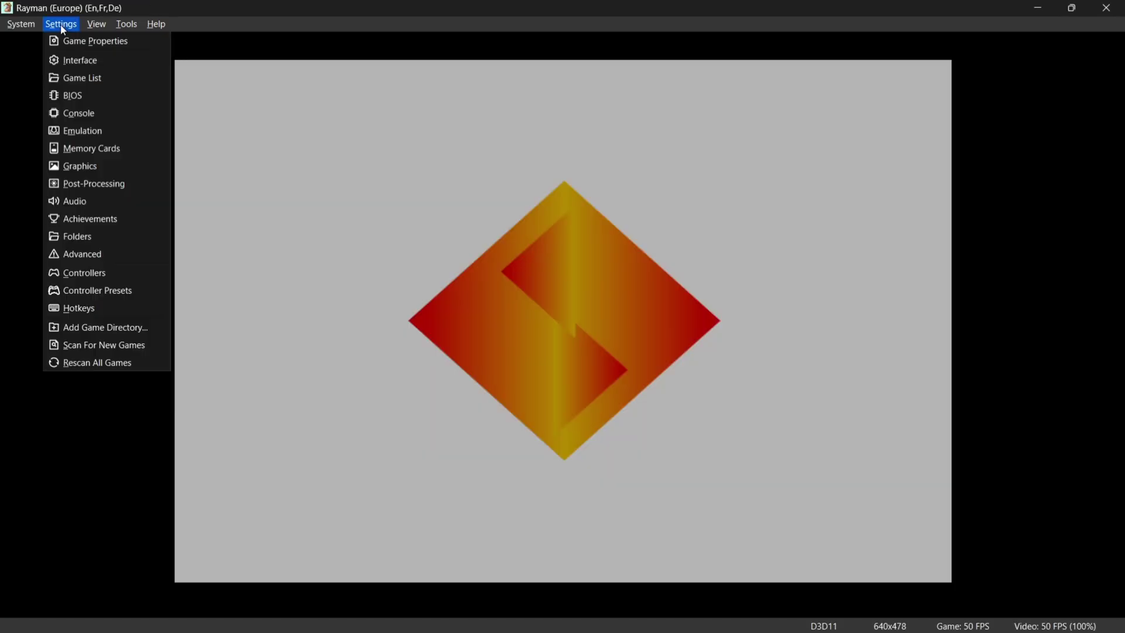
pyautogui.moveTo(50, 257)
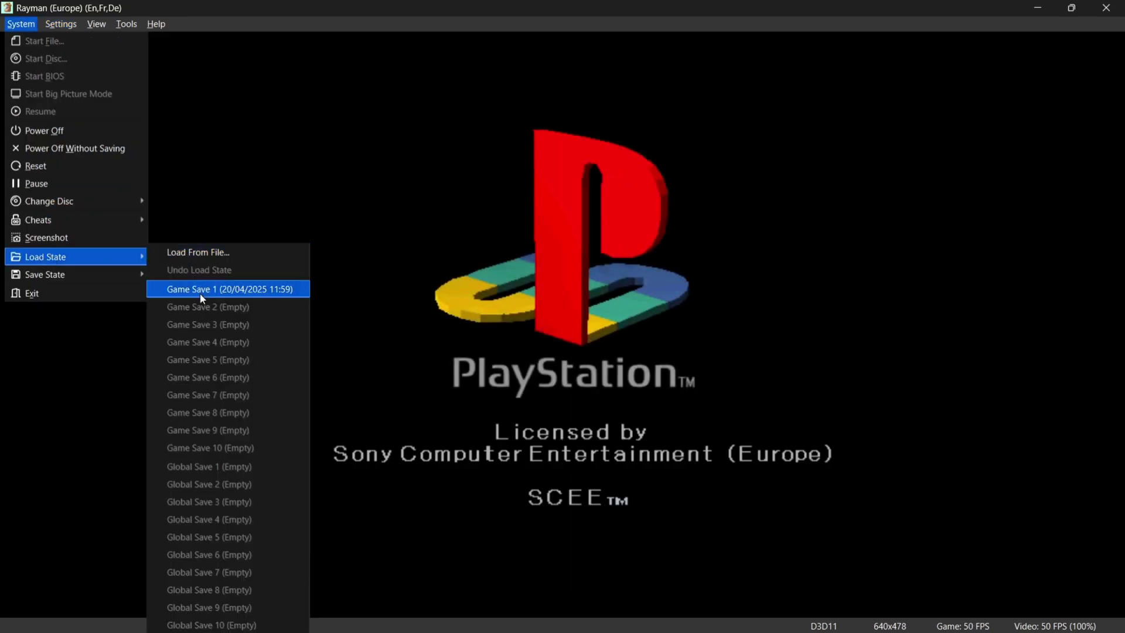
pyautogui.click(202, 291)
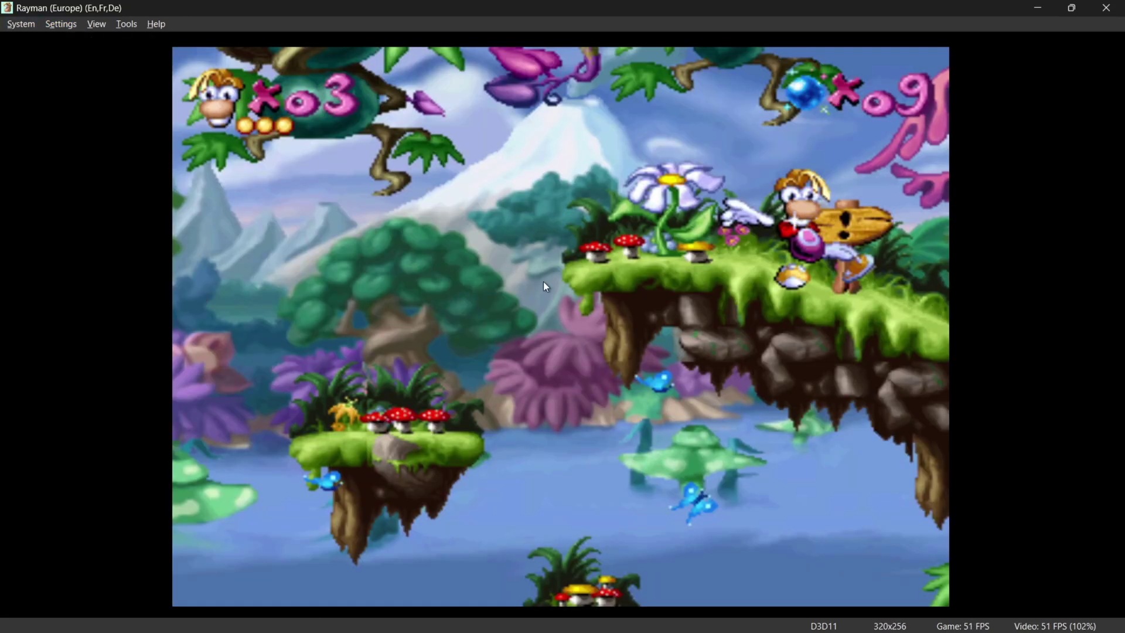
# - Re-enable post processing with modulation 0.01, vertical blur 5, curvature about 3.5, and the CRT frame image
pyautogui.moveTo(717, 603)
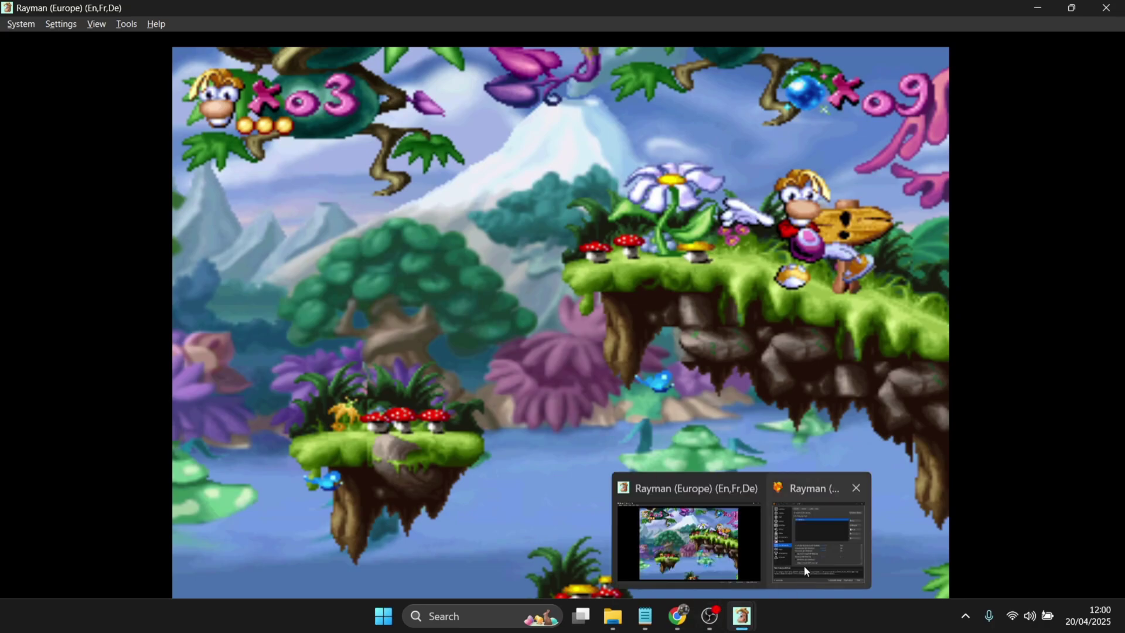
pyautogui.click(802, 563)
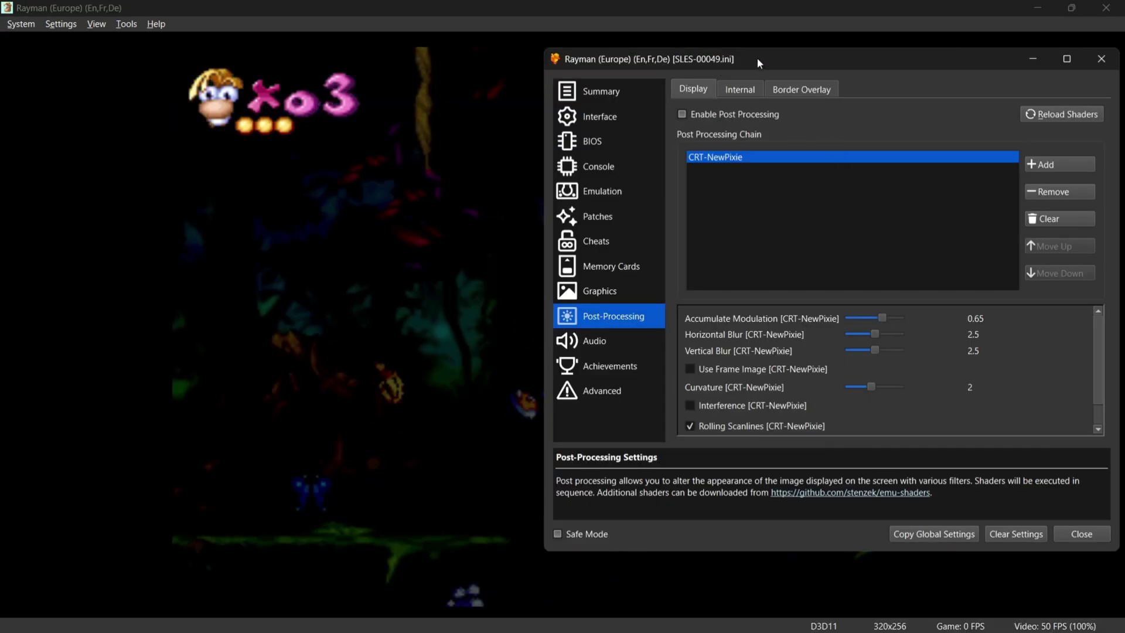
pyautogui.moveTo(756, 58); pyautogui.dragTo(723, 60)
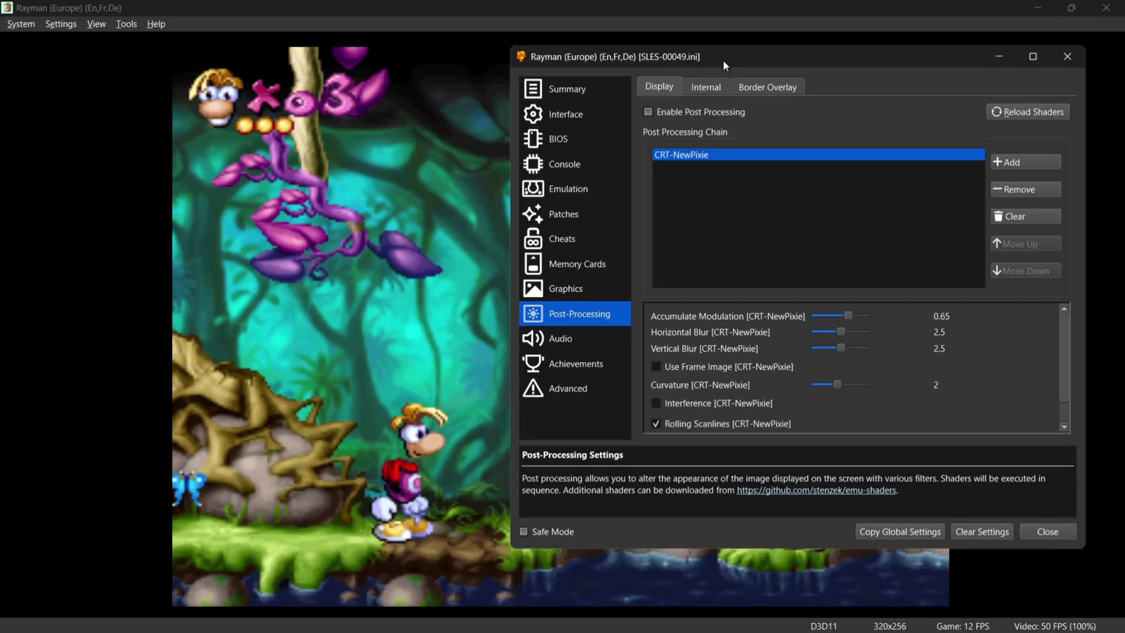
pyautogui.click(649, 112)
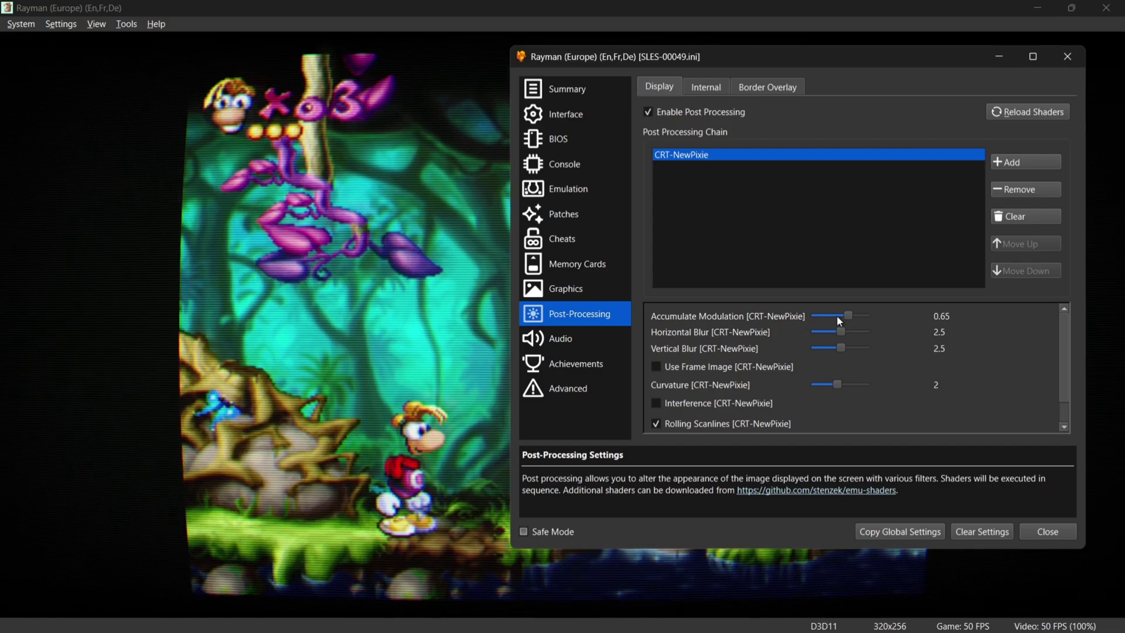
pyautogui.moveTo(847, 313); pyautogui.dragTo(907, 329)
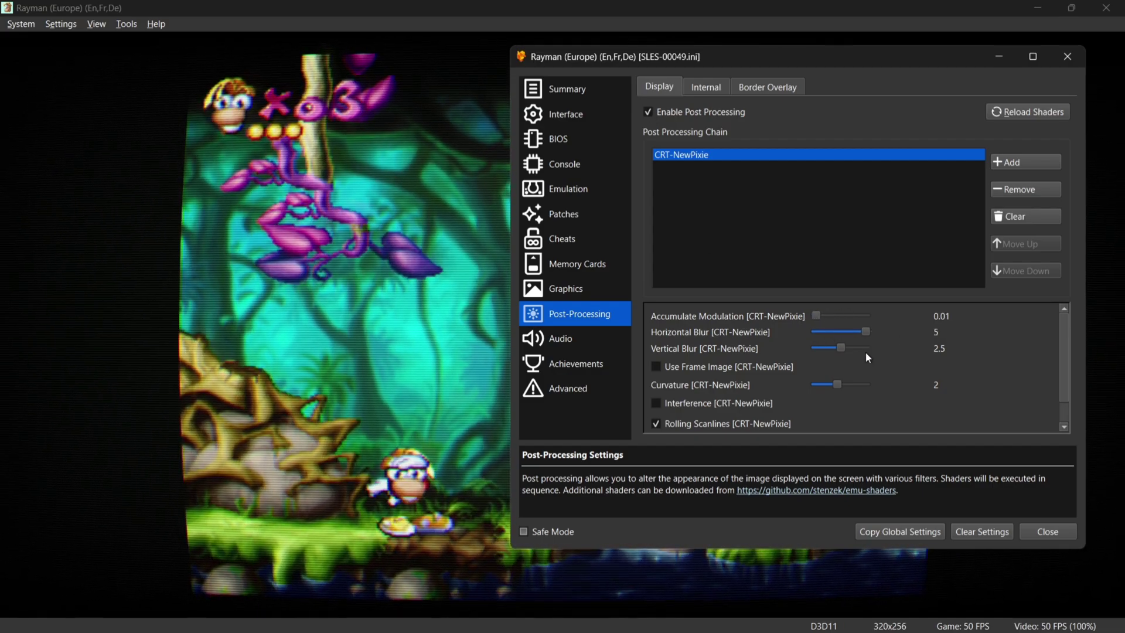
pyautogui.moveTo(846, 348); pyautogui.dragTo(880, 349)
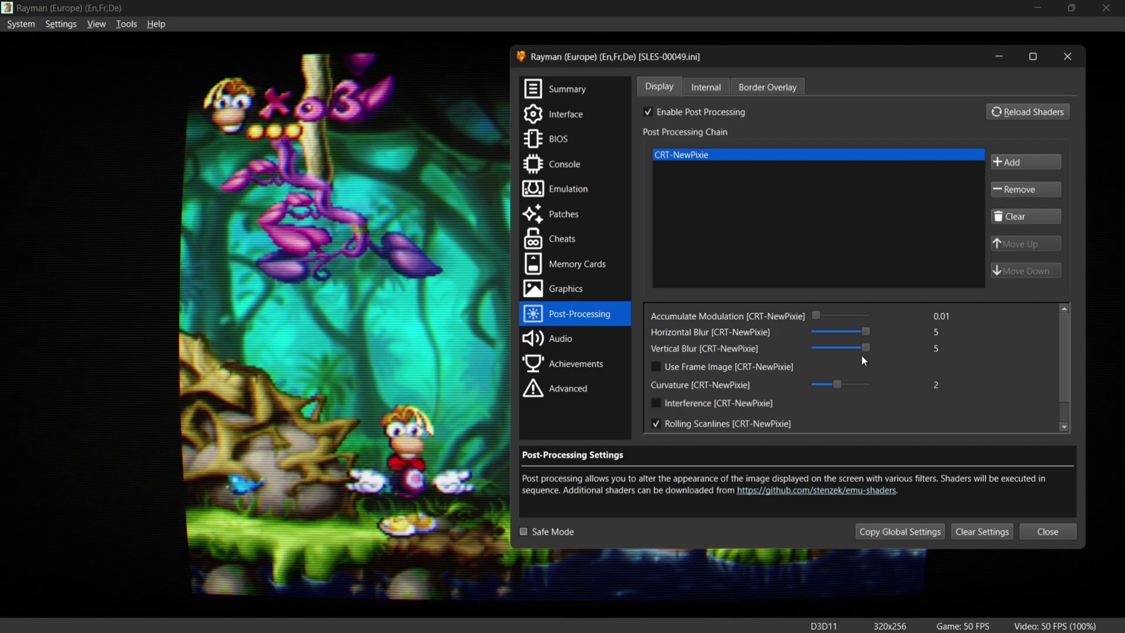
pyautogui.moveTo(840, 385)
pyautogui.mouseDown()
pyautogui.moveTo(883, 385)
pyautogui.moveTo(817, 391)
pyautogui.moveTo(866, 392)
pyautogui.moveTo(823, 397)
pyautogui.moveTo(856, 396)
pyautogui.mouseUp()
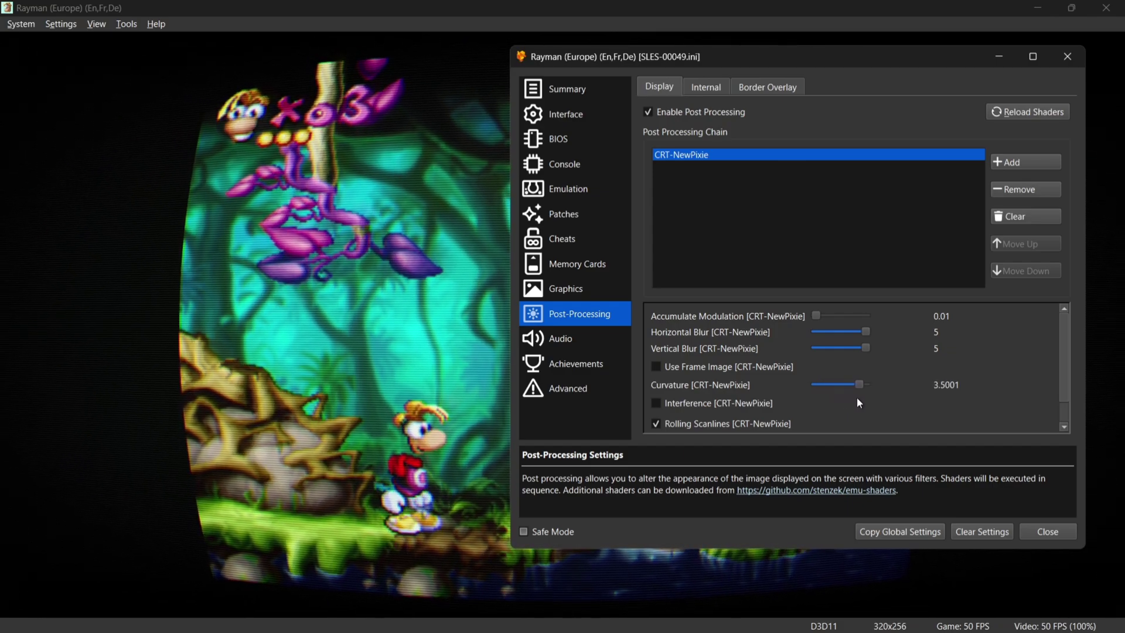
pyautogui.click(656, 366)
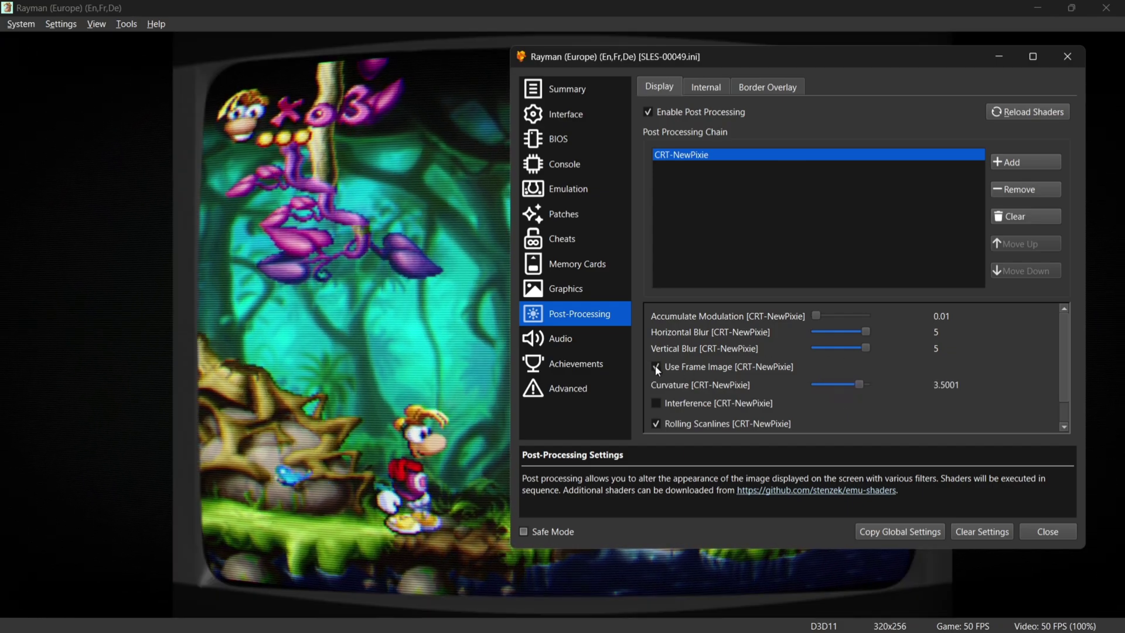